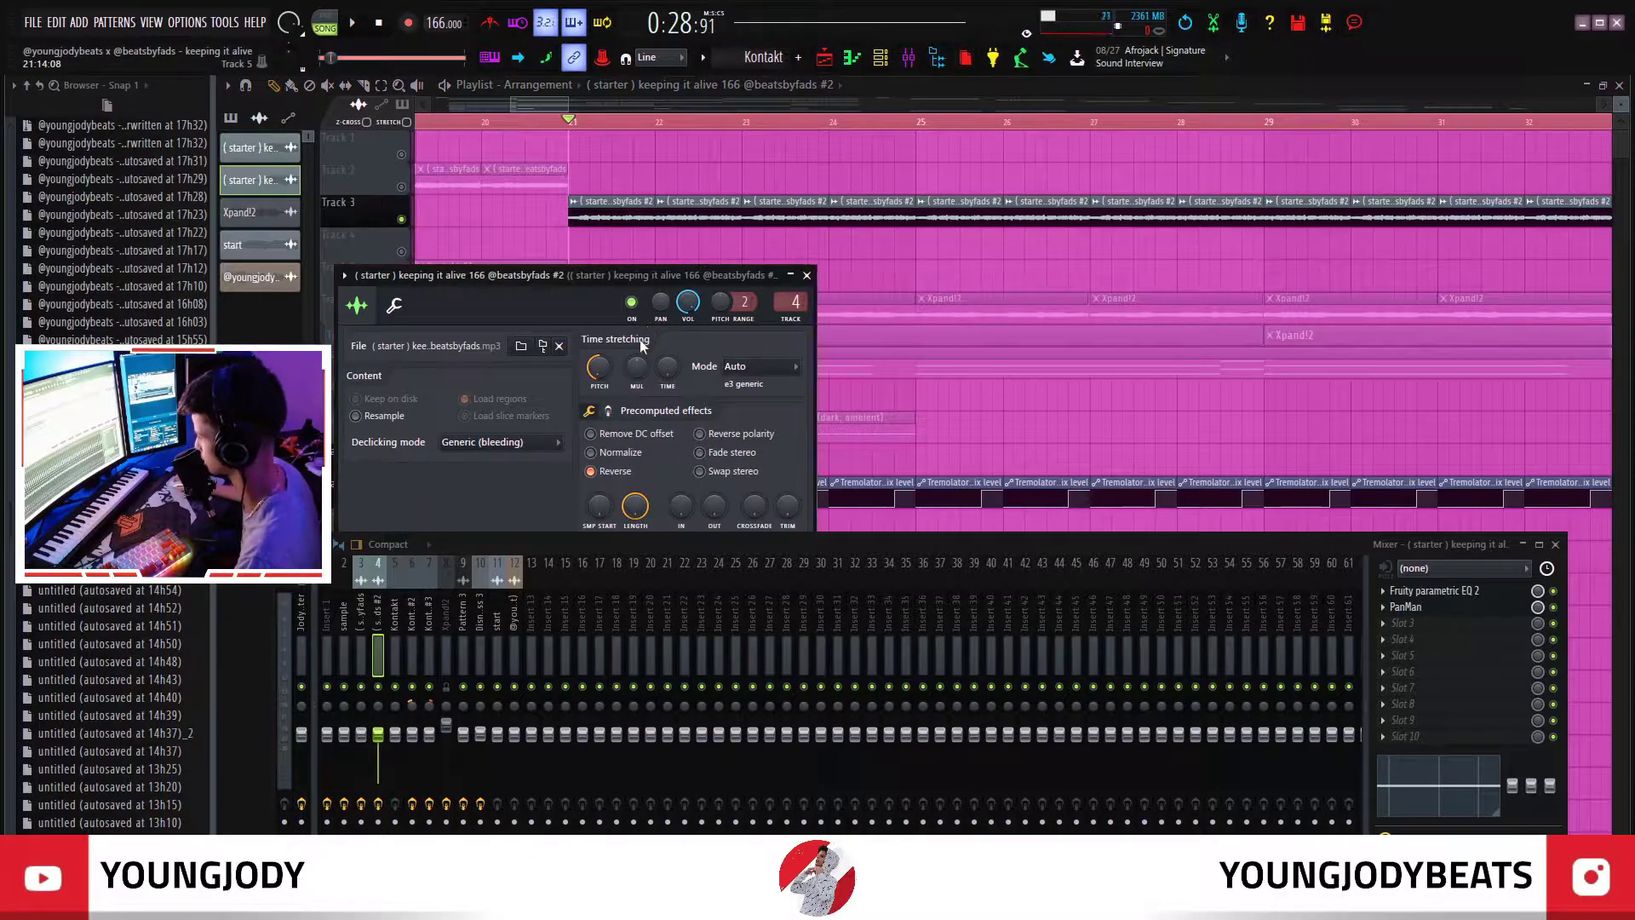
# - Inspect the Fruity parametric EQ 2 and PanMan effects on the reversed sample's mixer track
pyautogui.click(1446, 591)
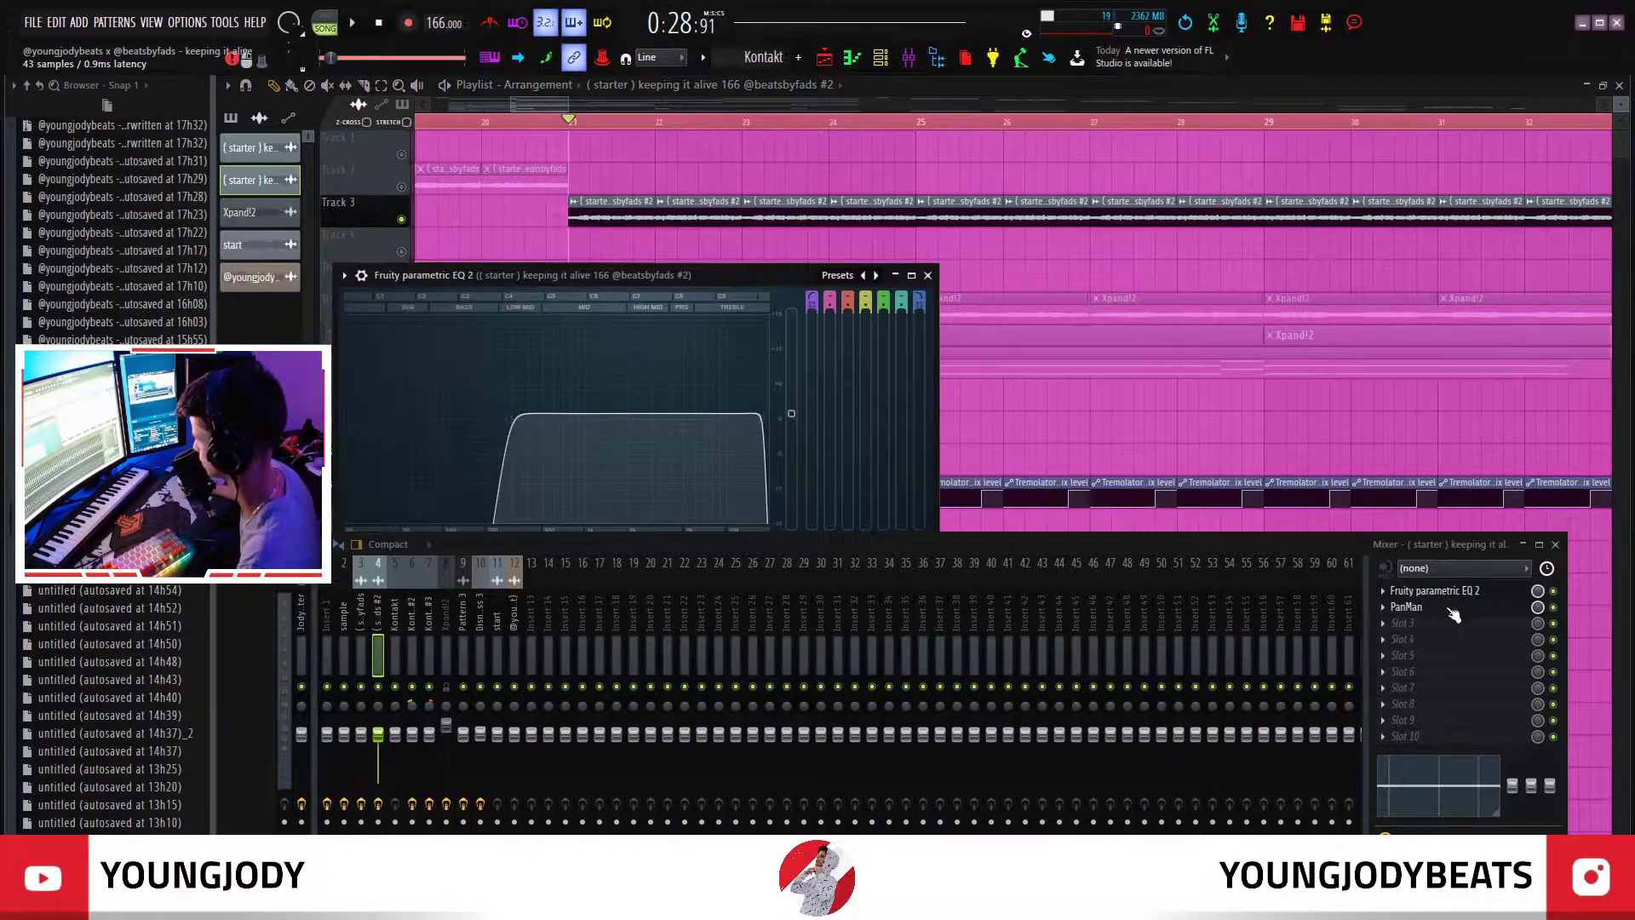
pyautogui.click(1439, 611)
pyautogui.moveTo(387, 274); pyautogui.dragTo(560, 156)
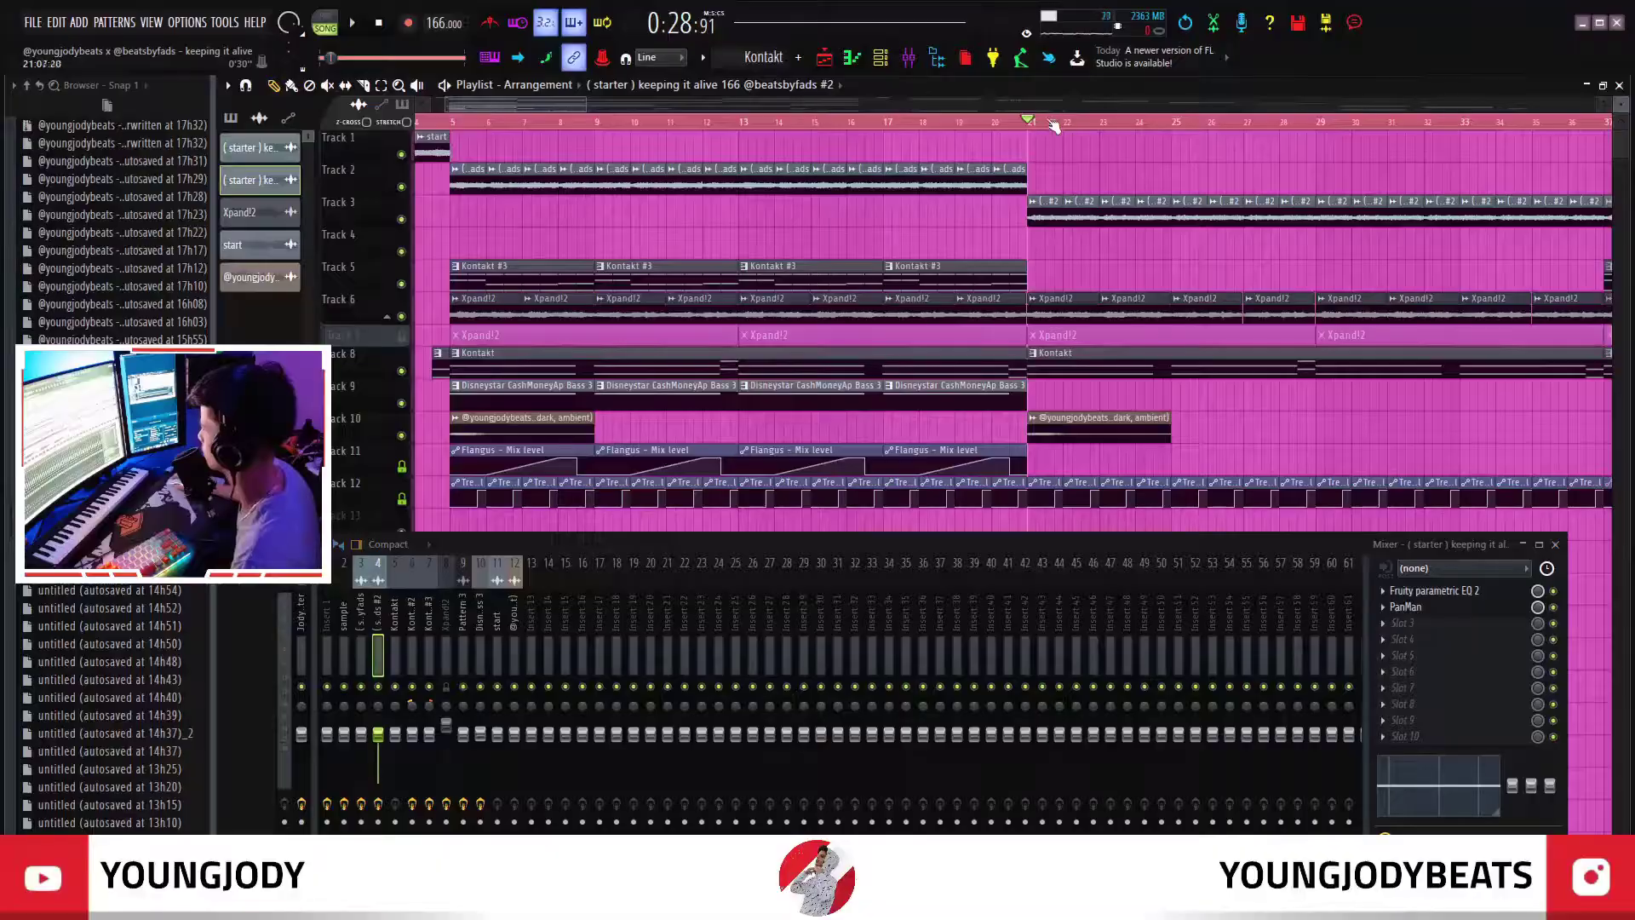
# - Inspect the S1 Imager Stereo and Tremolator effects on the sample mixer track
pyautogui.click(361, 665)
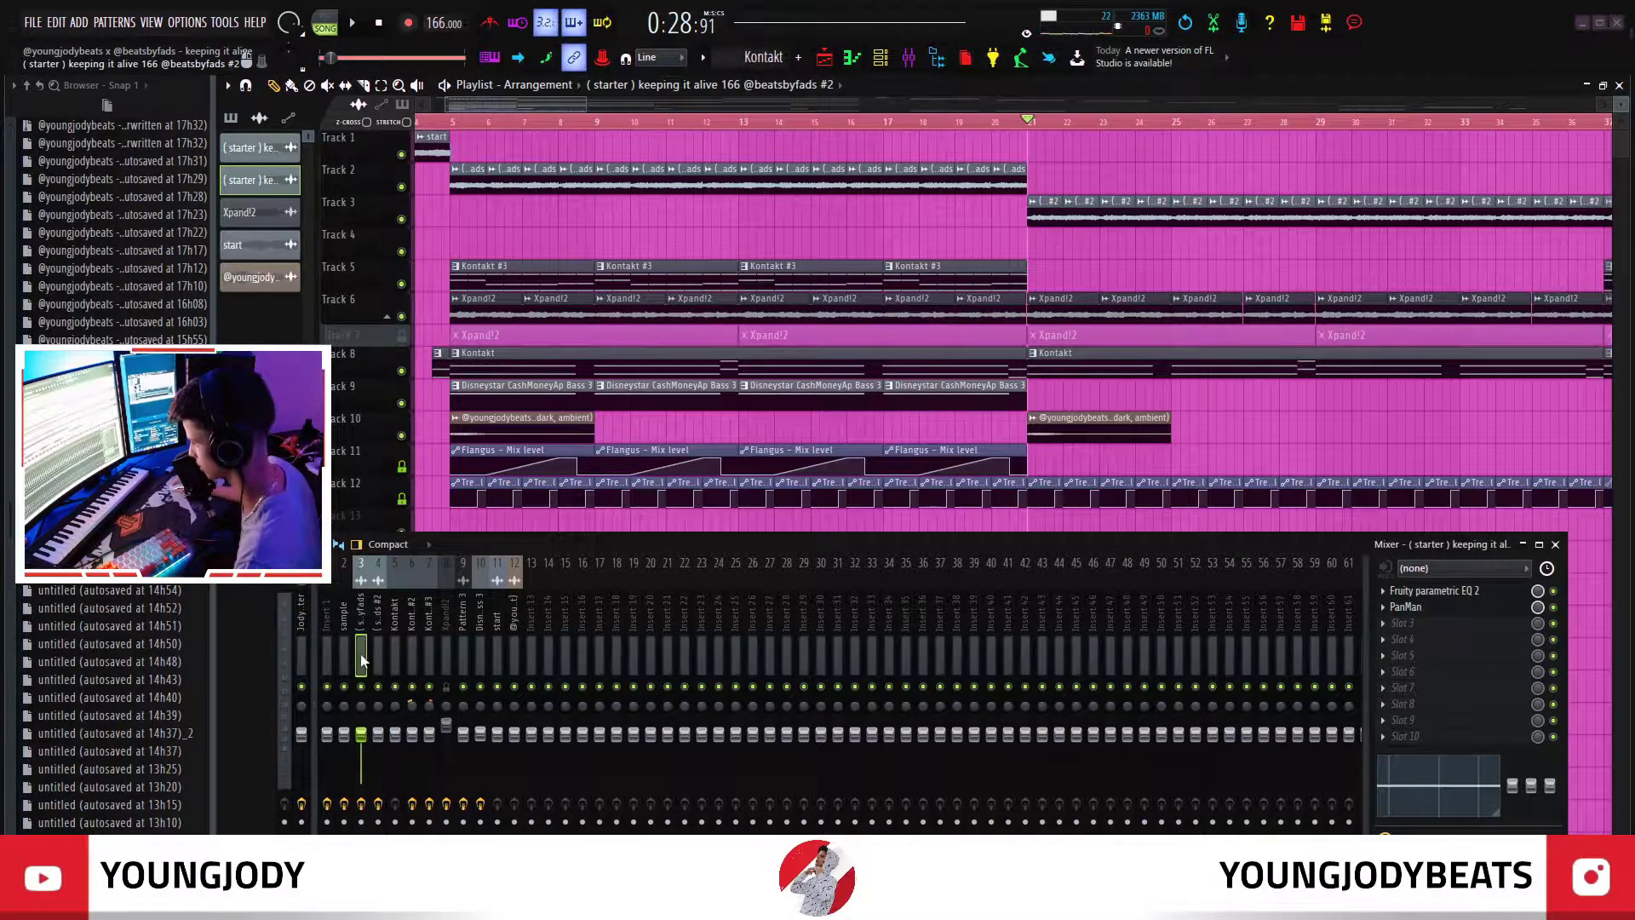
pyautogui.click(345, 661)
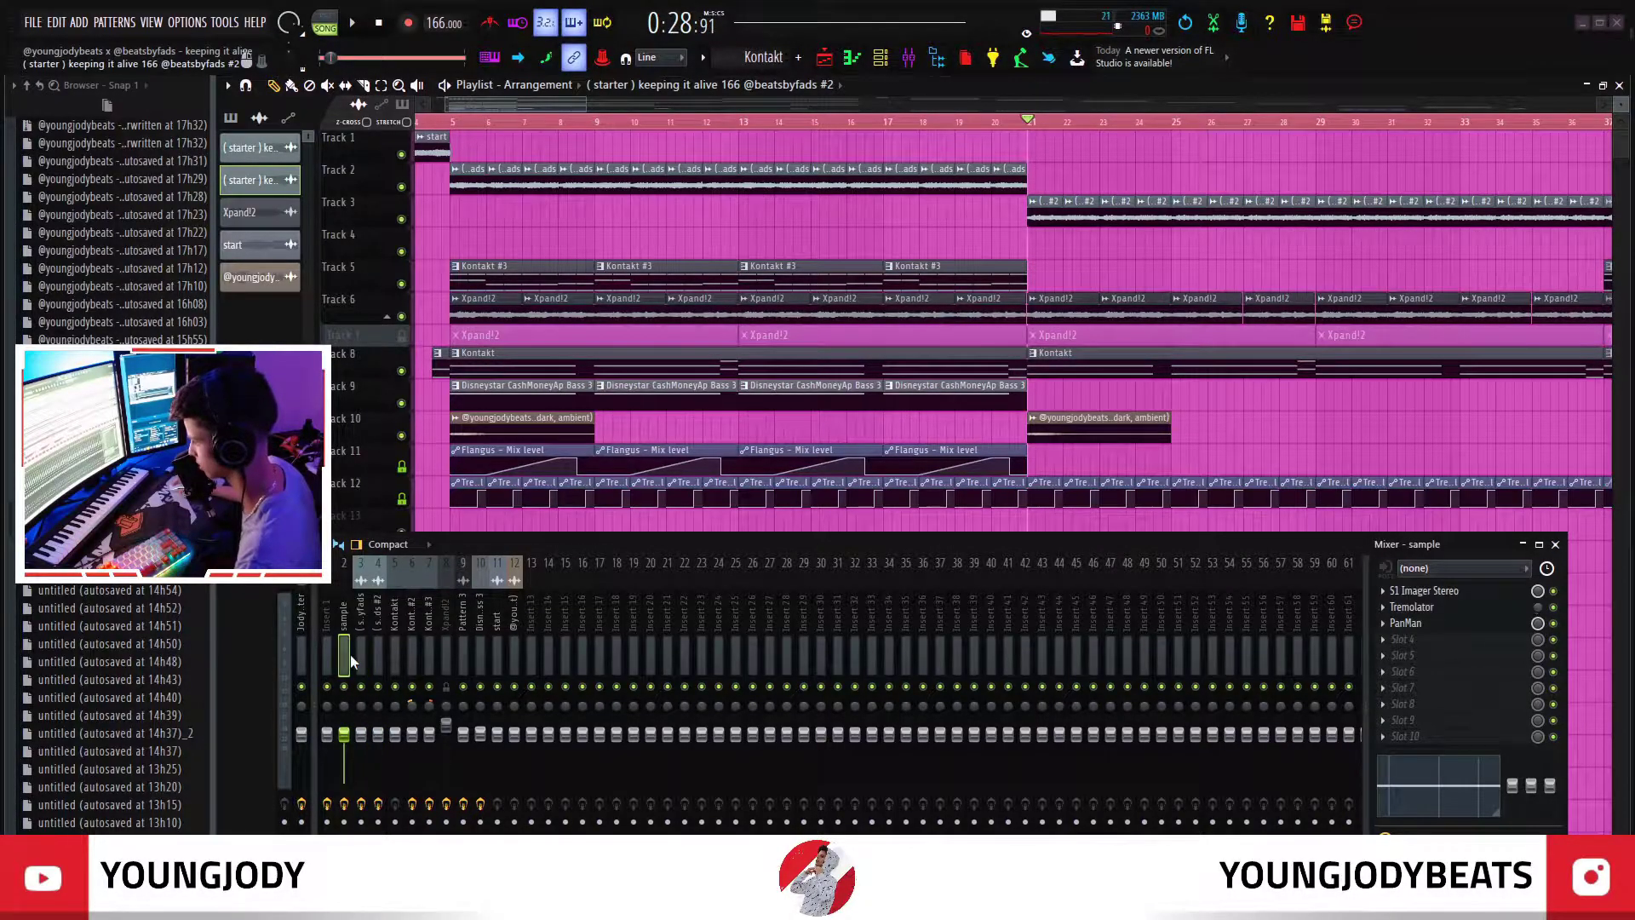
pyautogui.click(1456, 592)
pyautogui.click(1456, 592)
pyautogui.click(1414, 606)
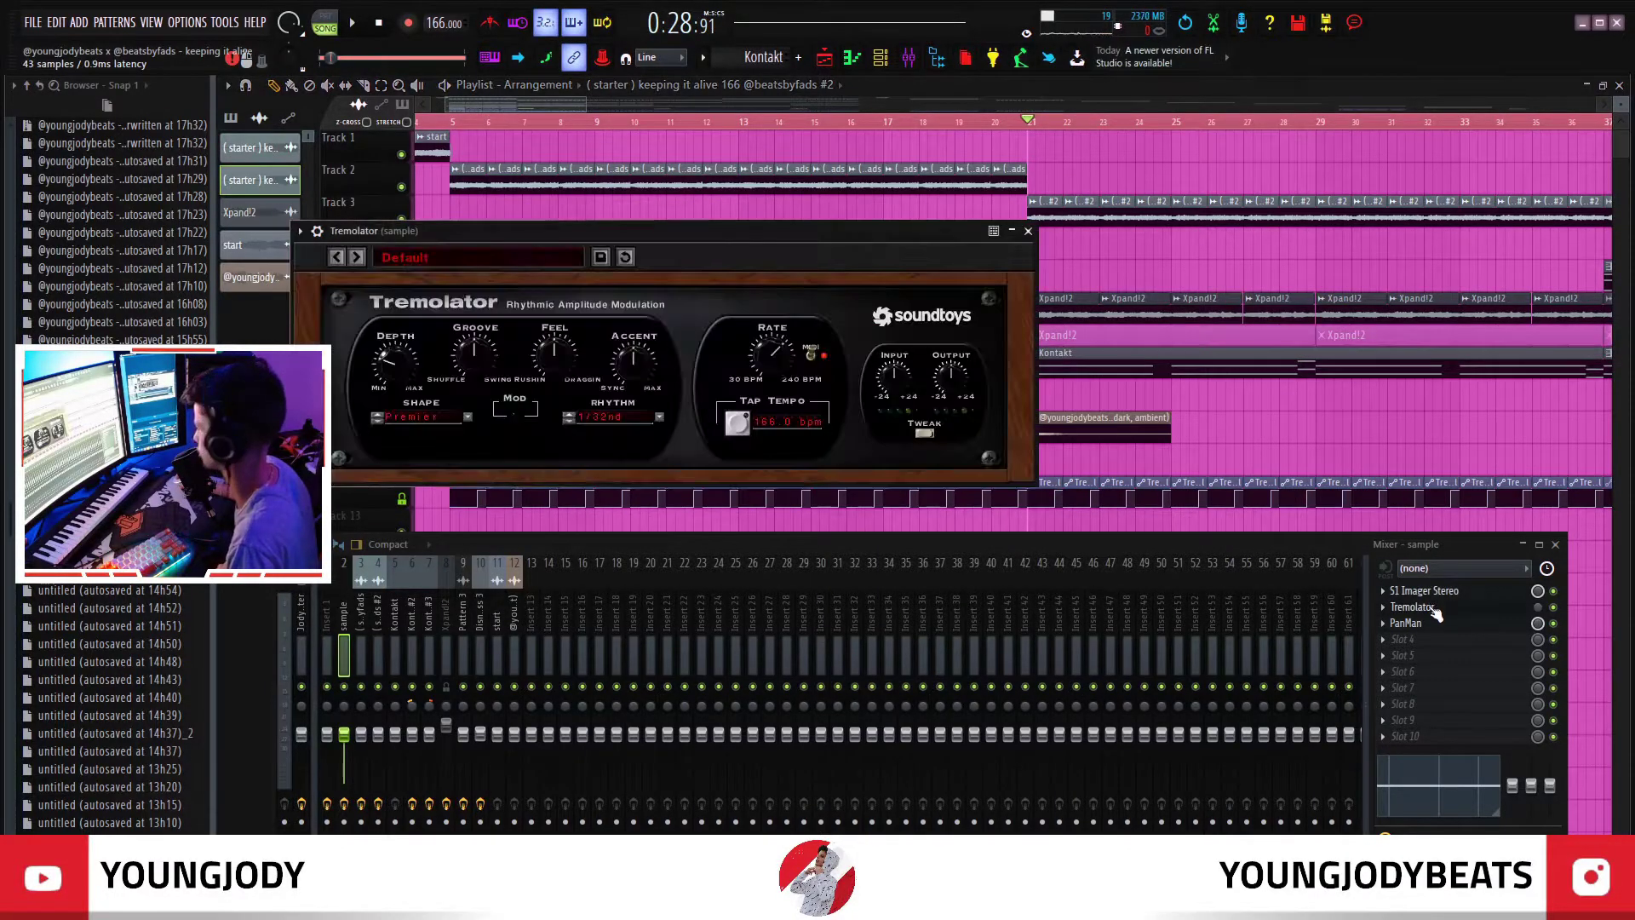
pyautogui.click(1079, 530)
# - Play back the Kontakt #3 pattern in the piano roll
pyautogui.scroll(5, 548, 278)
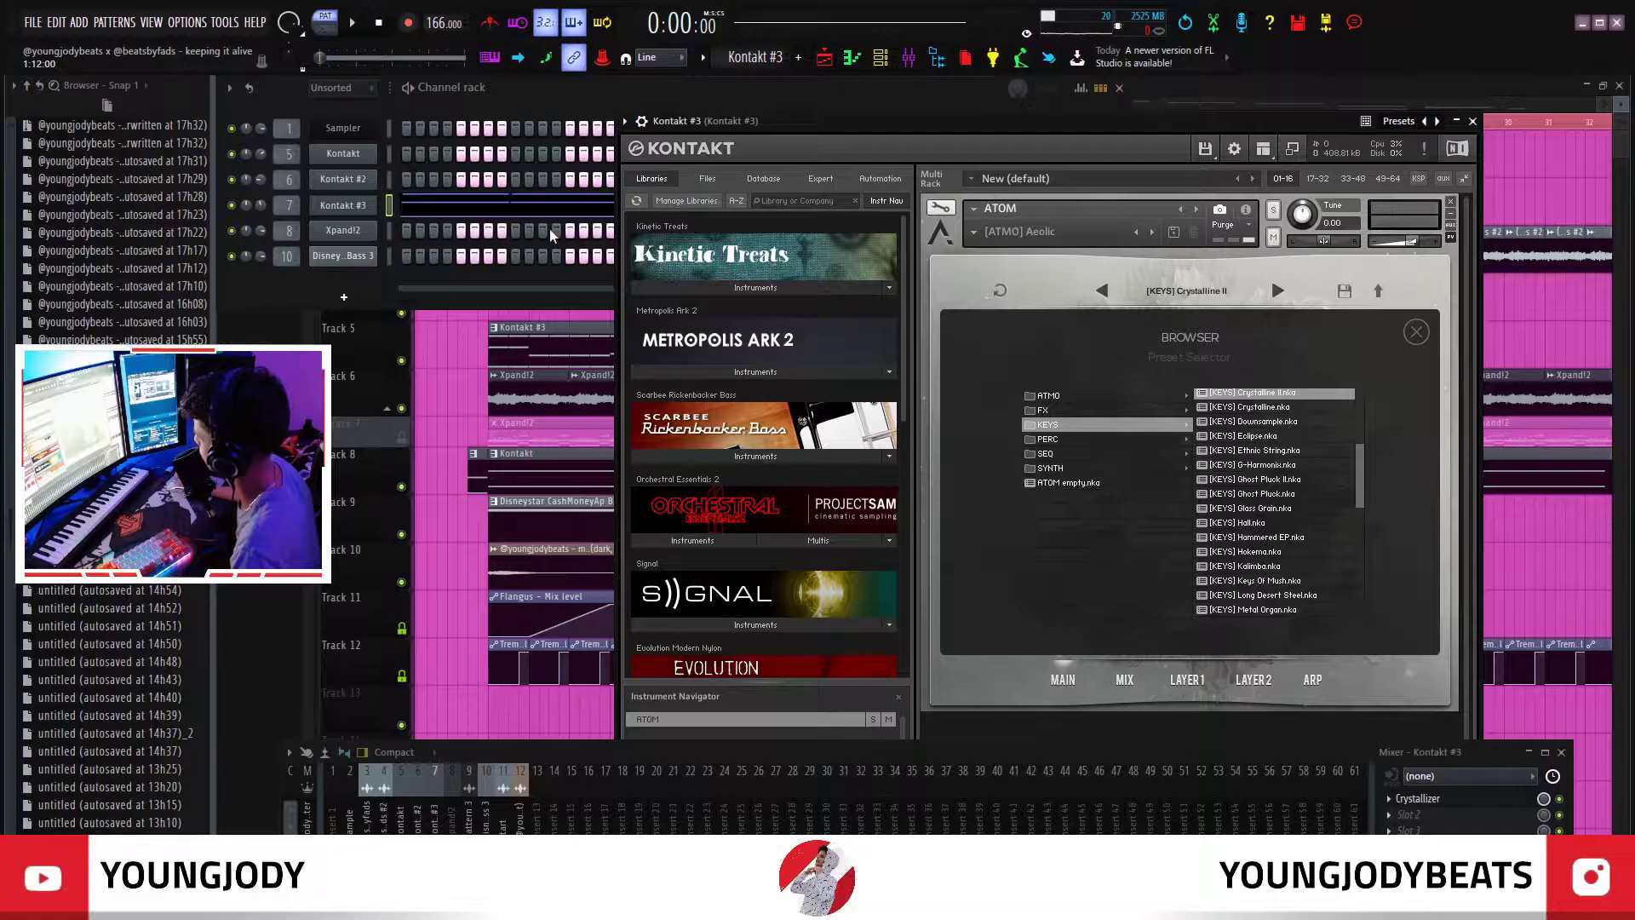
pyautogui.moveTo(1024, 123); pyautogui.dragTo(984, 164)
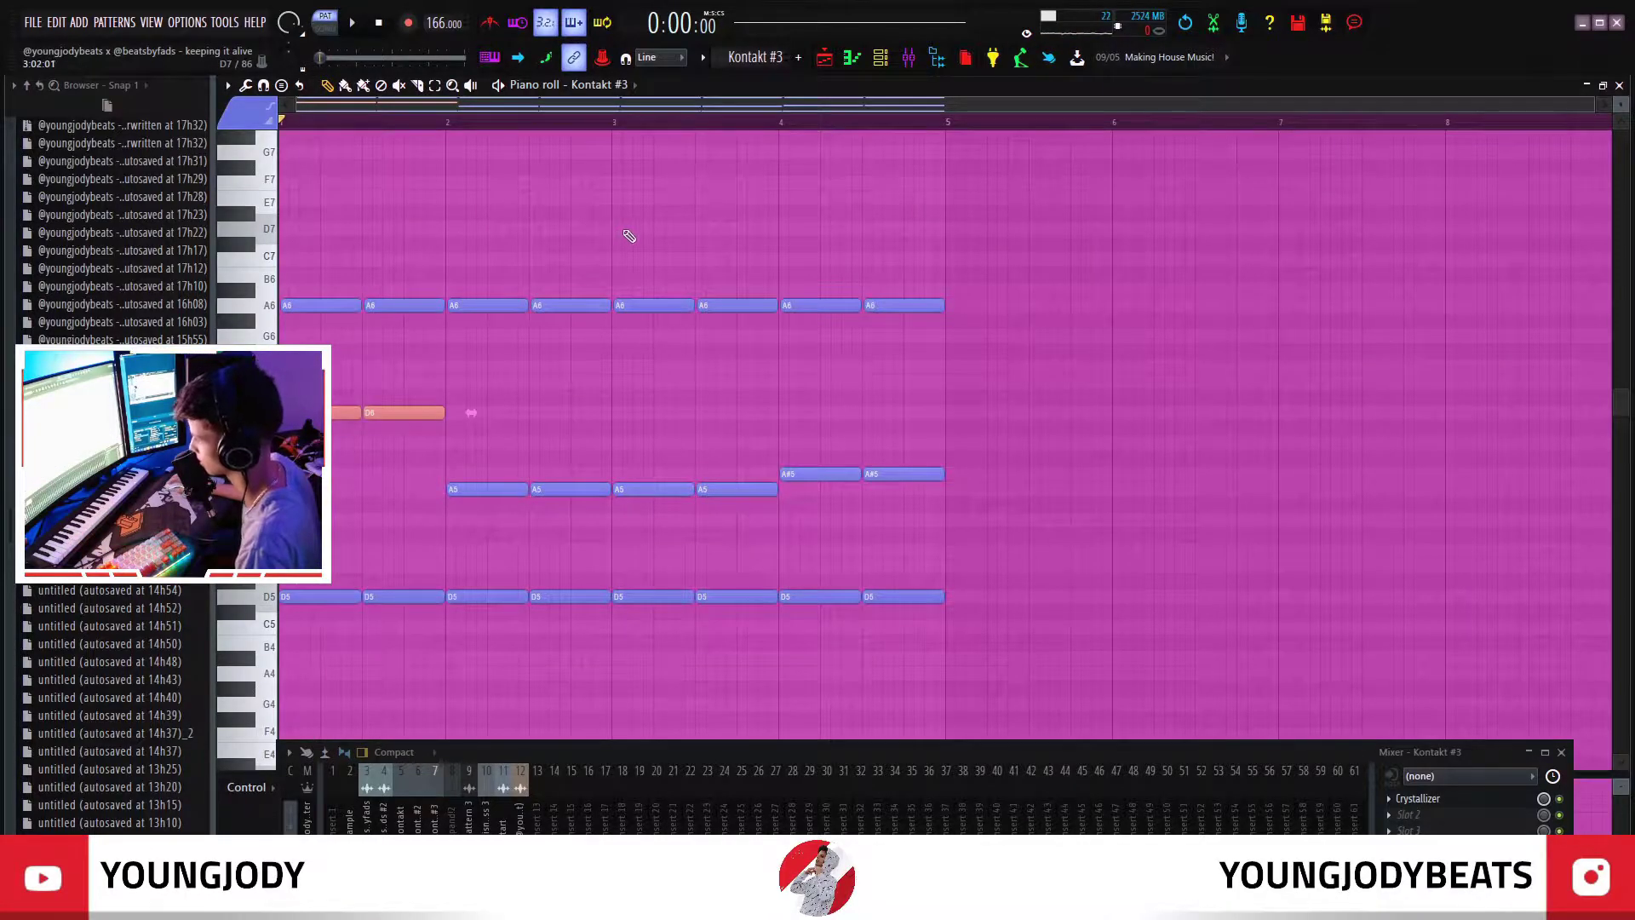
pyautogui.press('space')
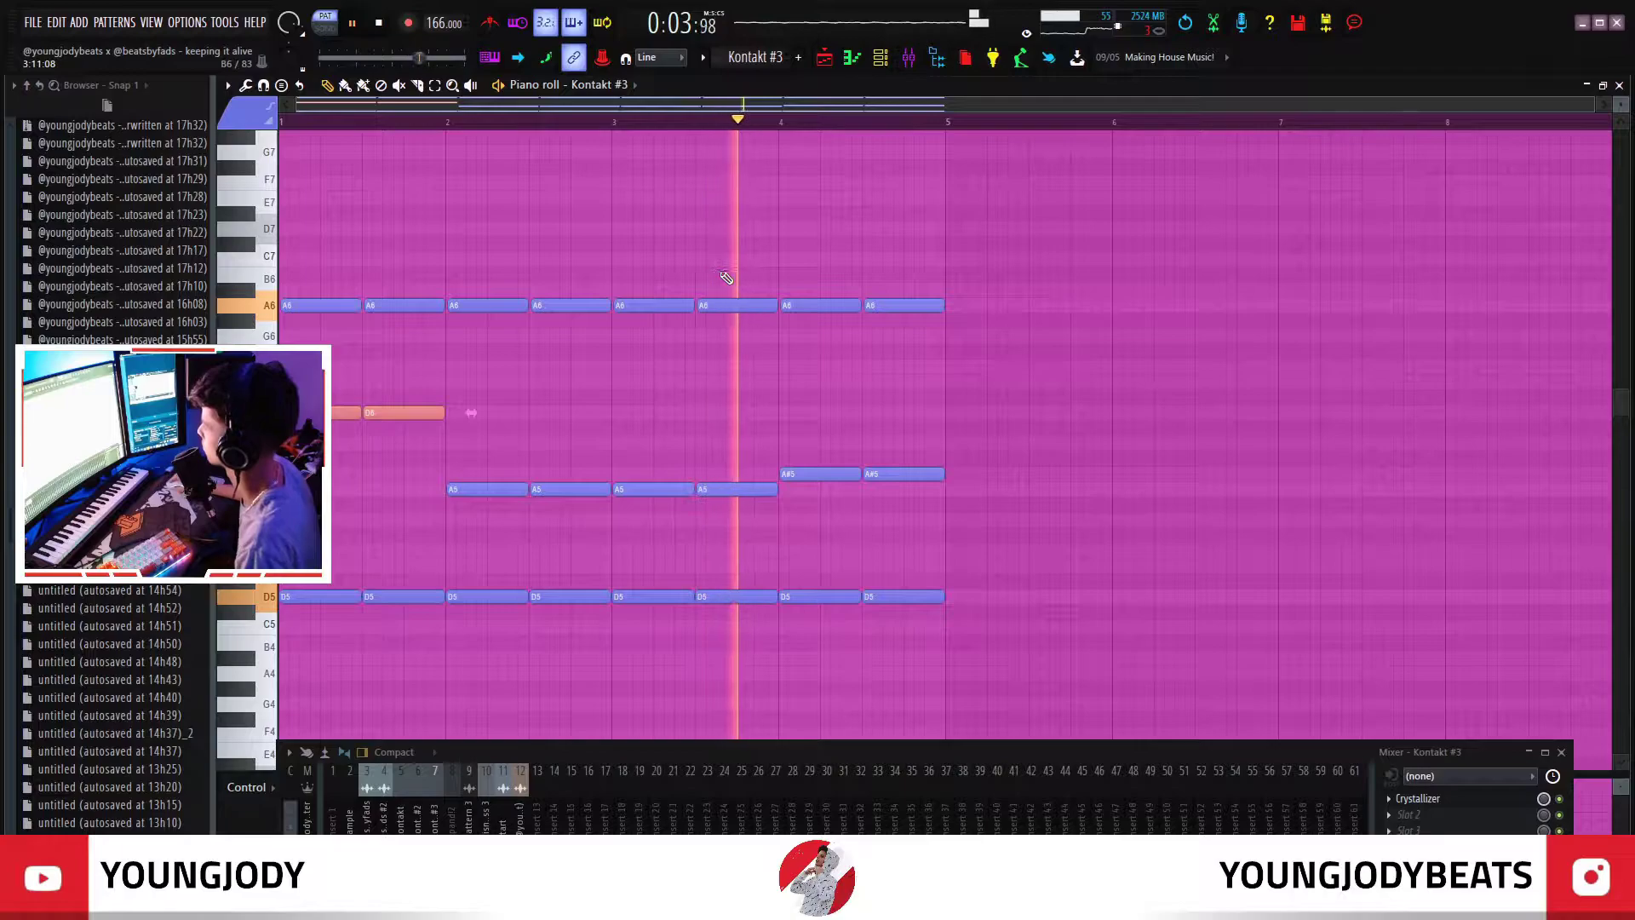
pyautogui.press('space')
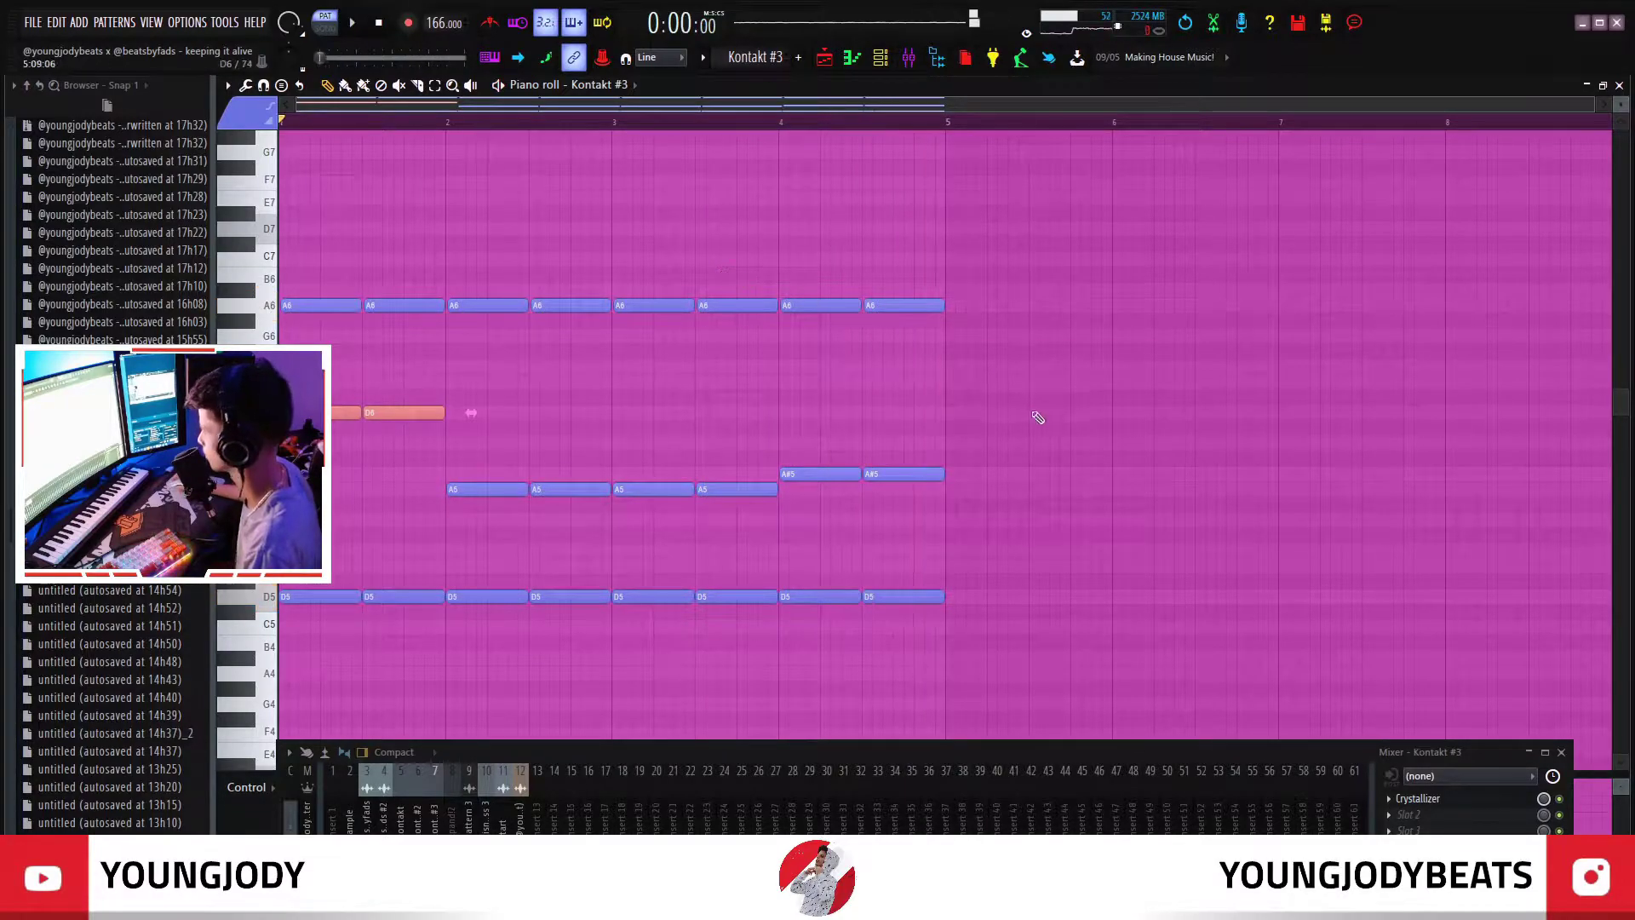
# - Inspect the Crystallizer effect settings on the Kontakt #3 mixer track
pyautogui.click(1484, 802)
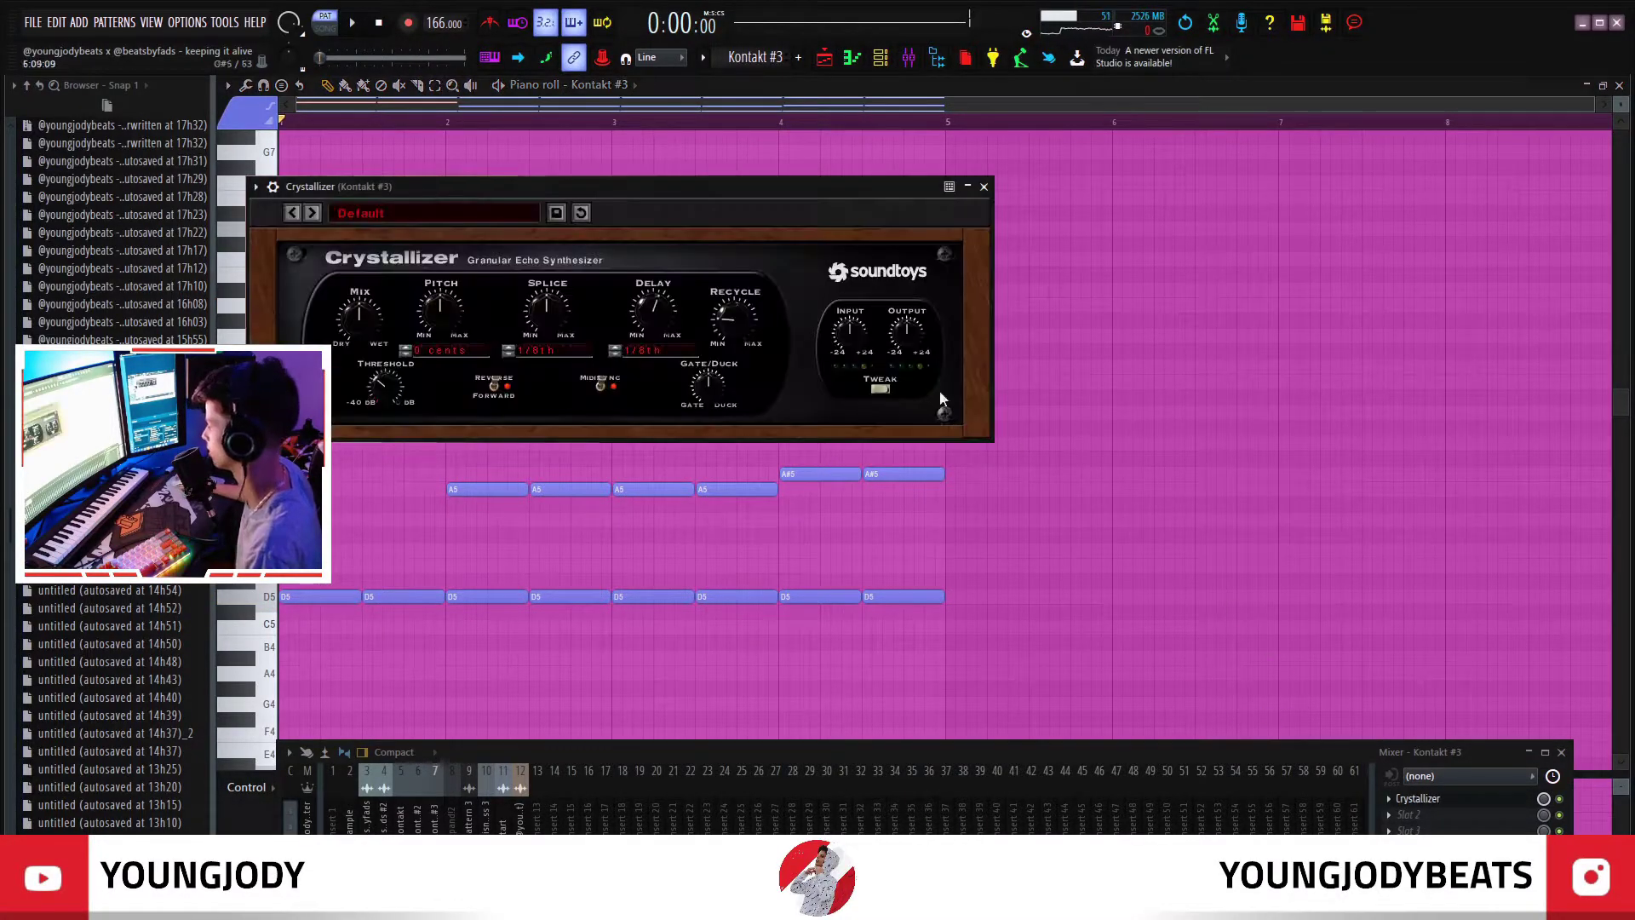
pyautogui.moveTo(524, 184); pyautogui.dragTo(760, 185)
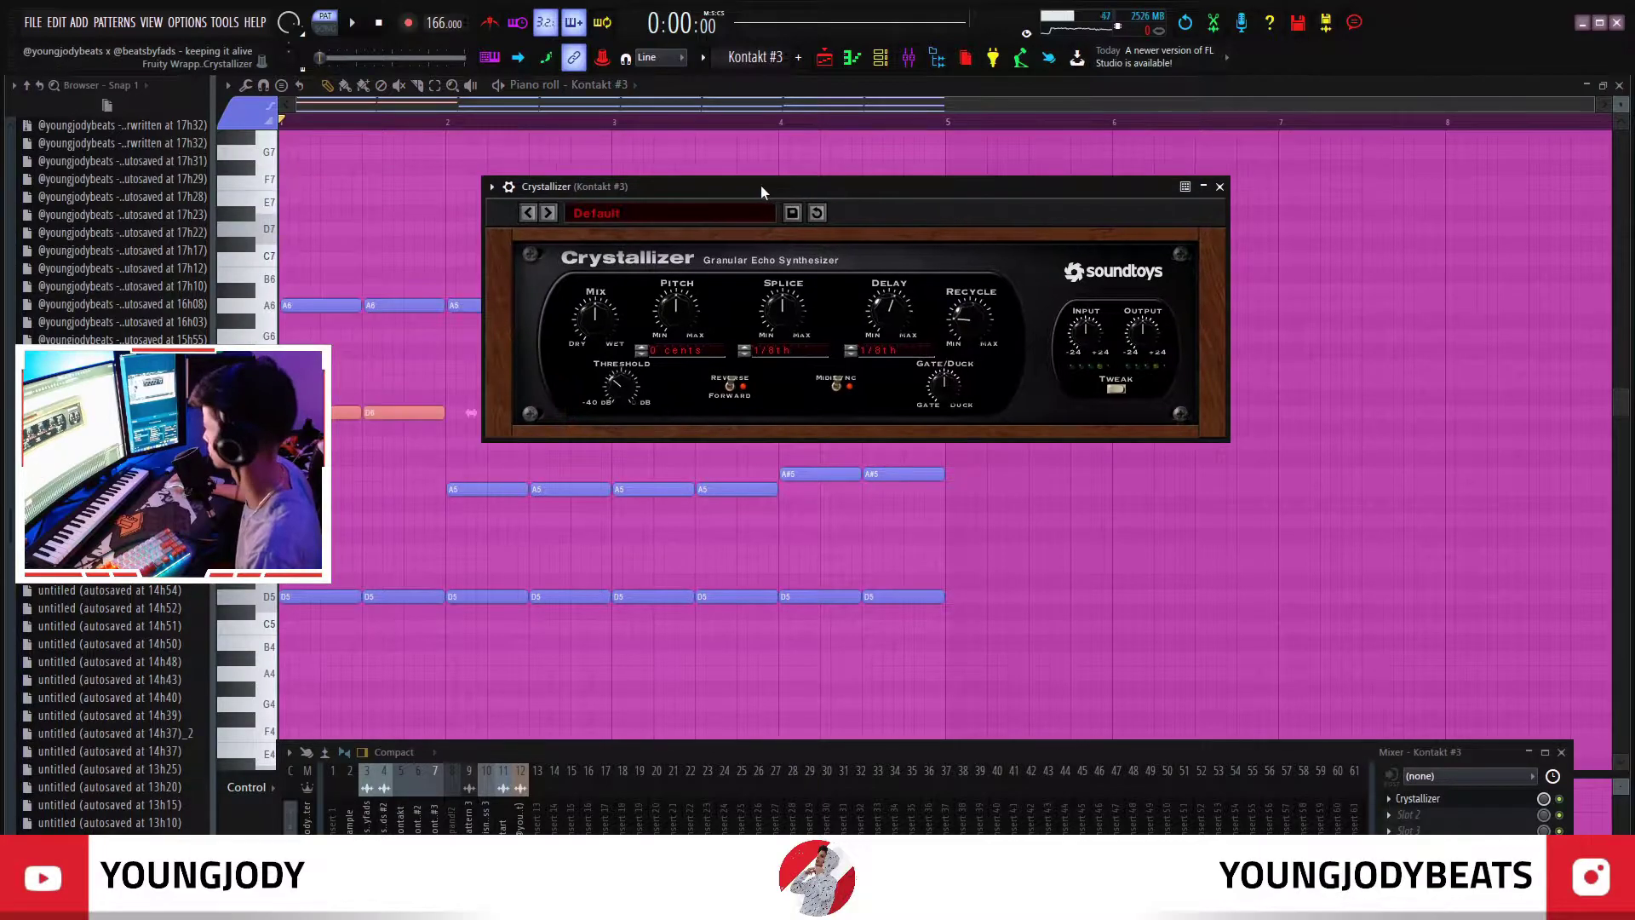
pyautogui.click(1476, 801)
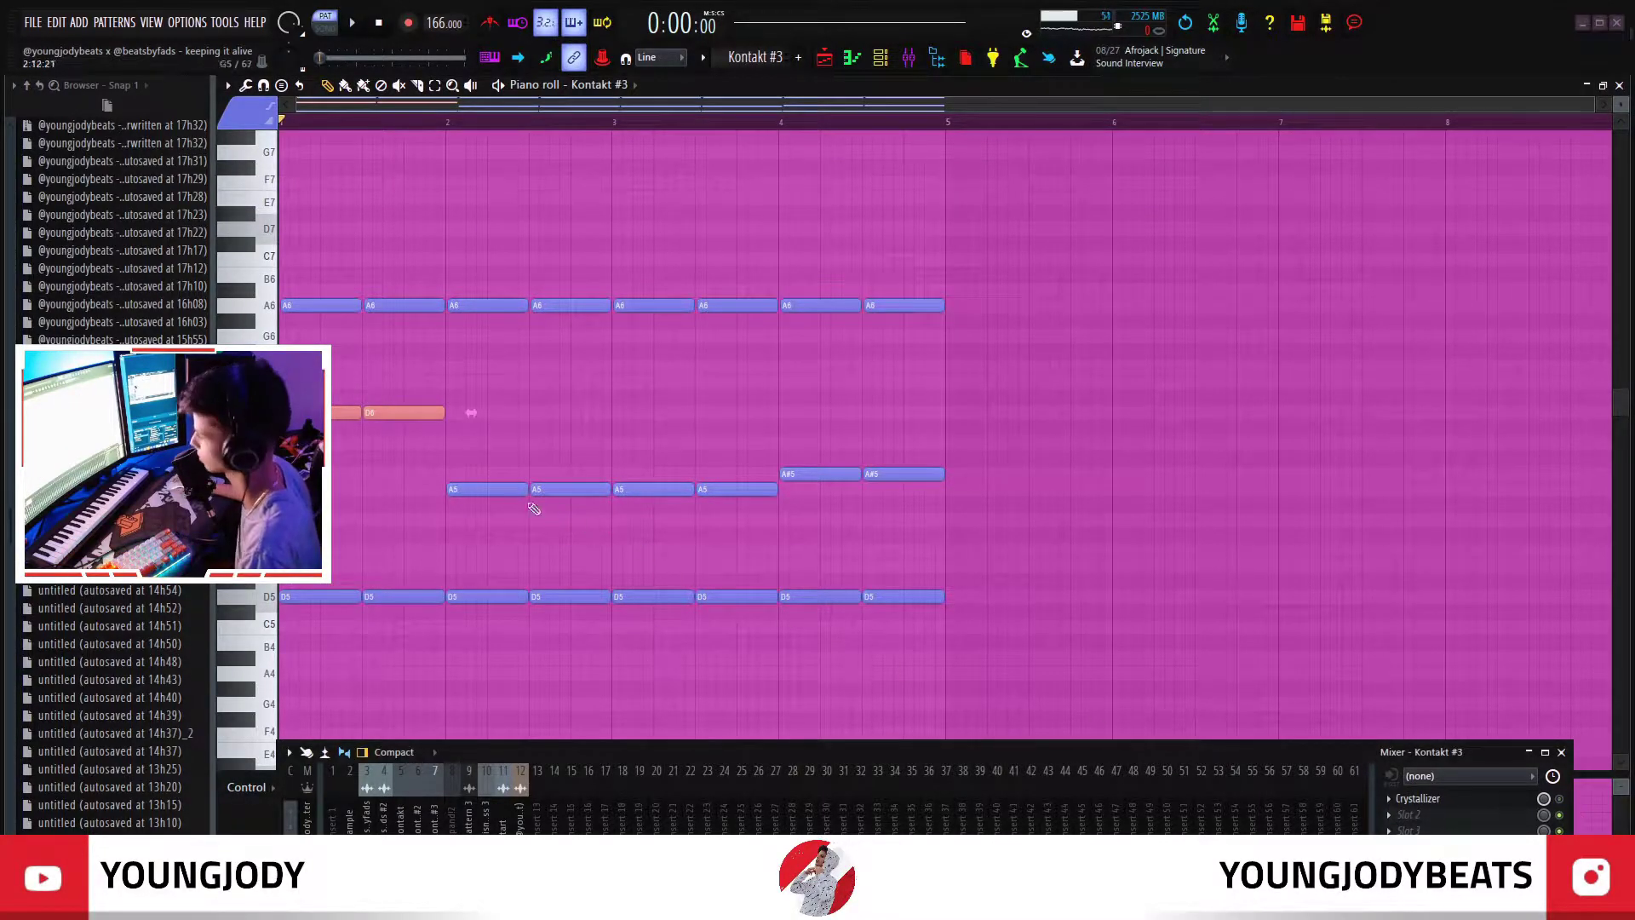
# - Draw a chord of D5, F5 and A5 at the start of bar 5 in the Kontakt #3 pattern
pyautogui.moveTo(1075, 511); pyautogui.dragTo(956, 392)
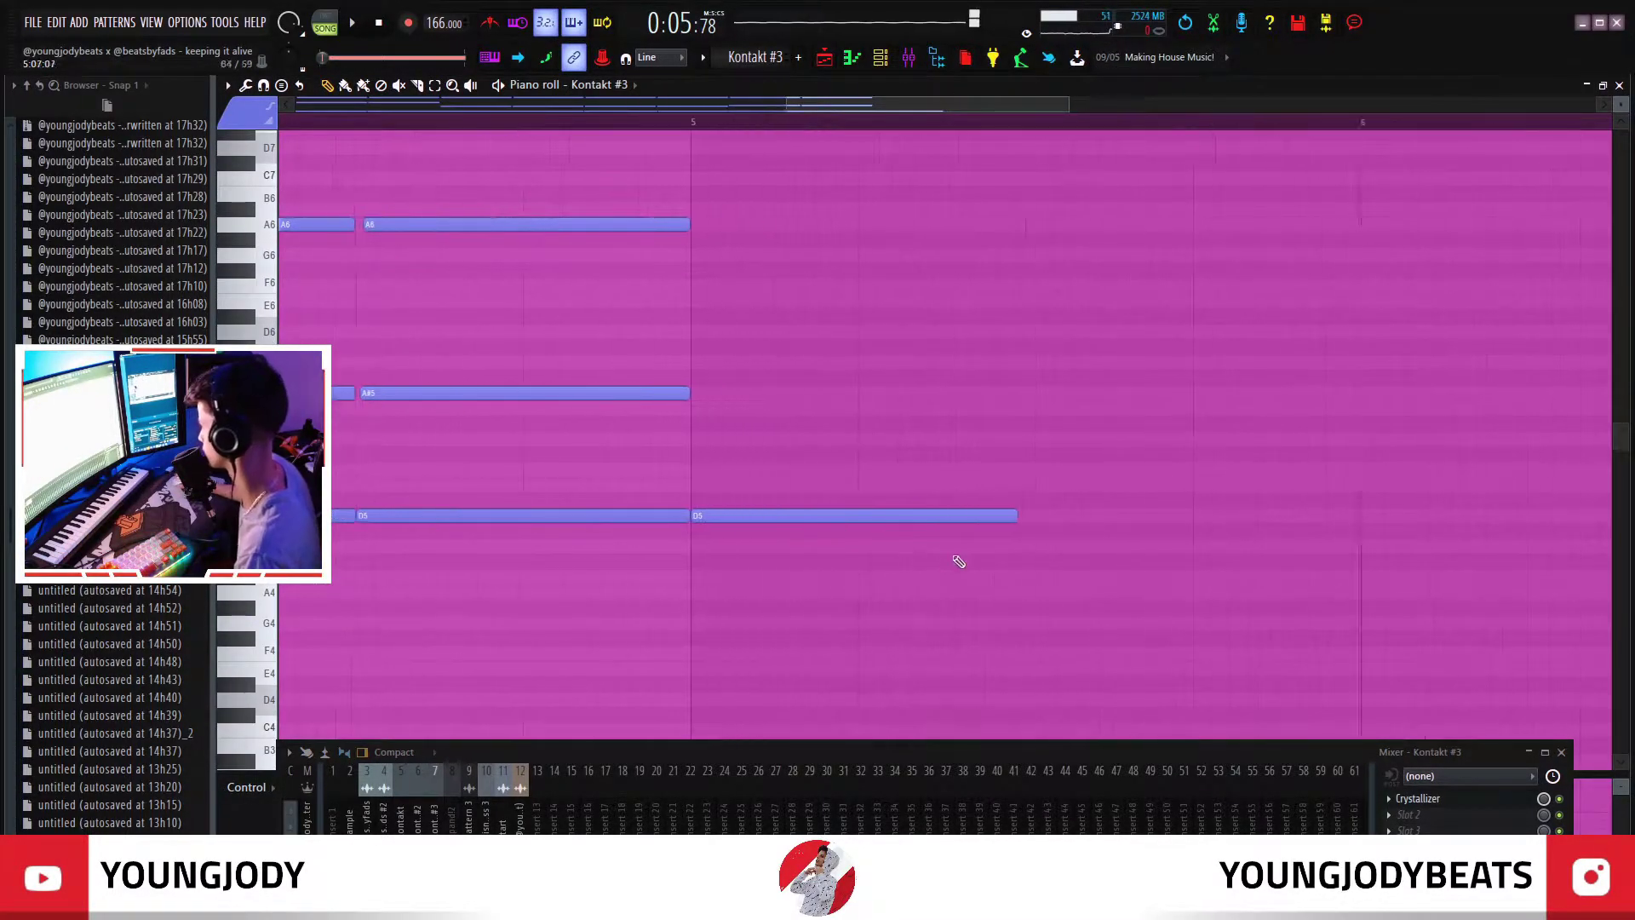
pyautogui.moveTo(960, 562); pyautogui.dragTo(766, 519)
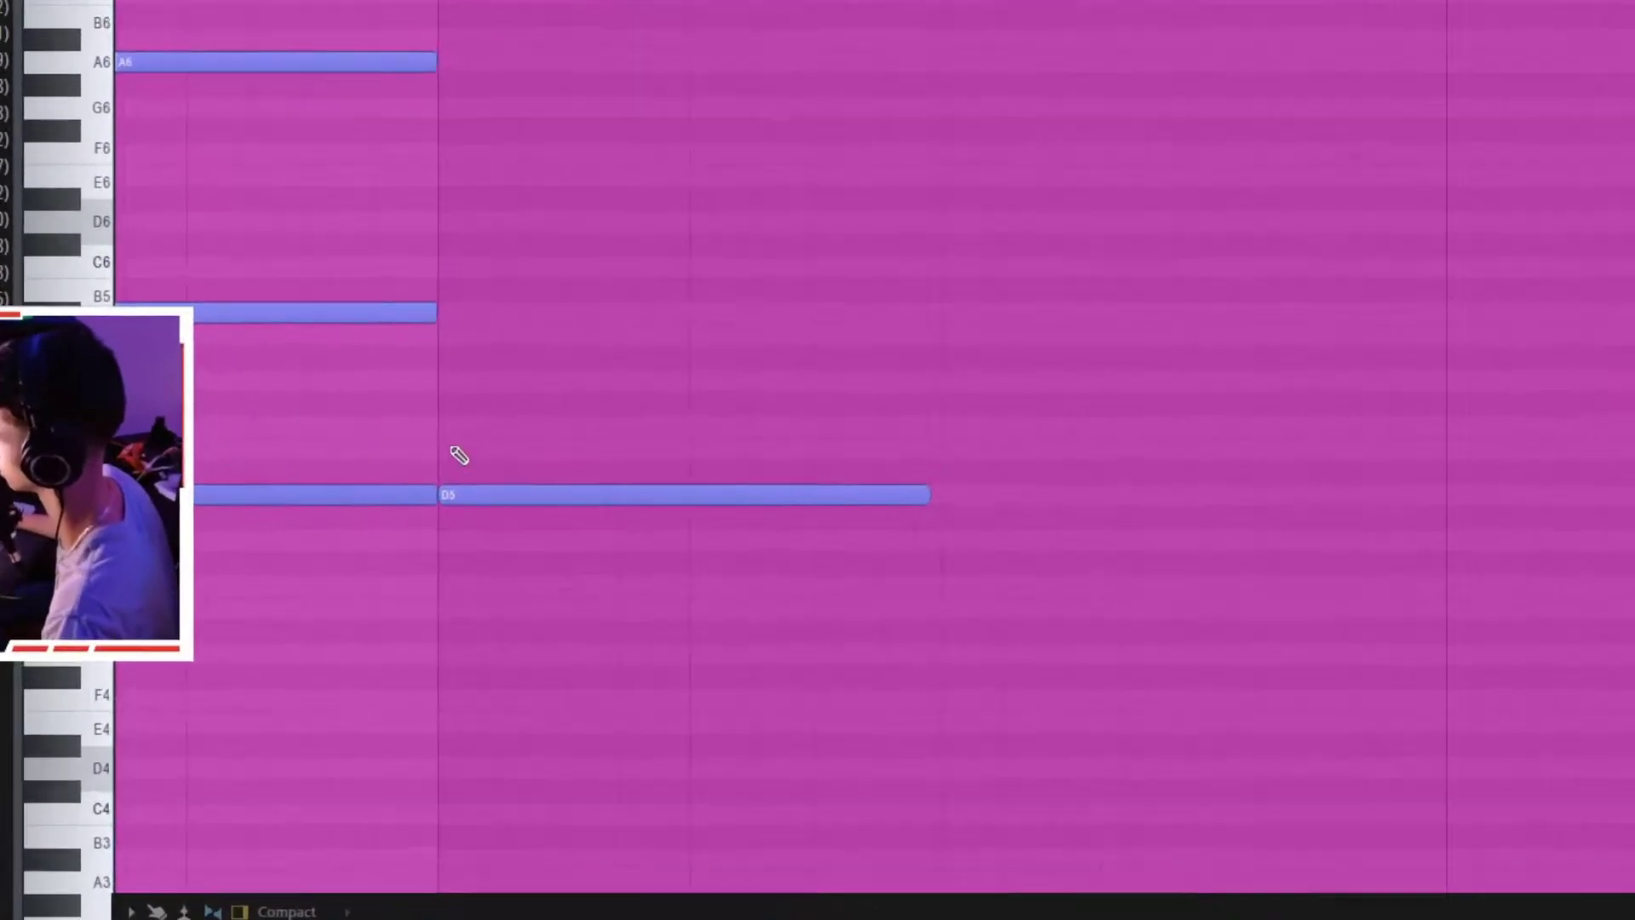
pyautogui.click(498, 425)
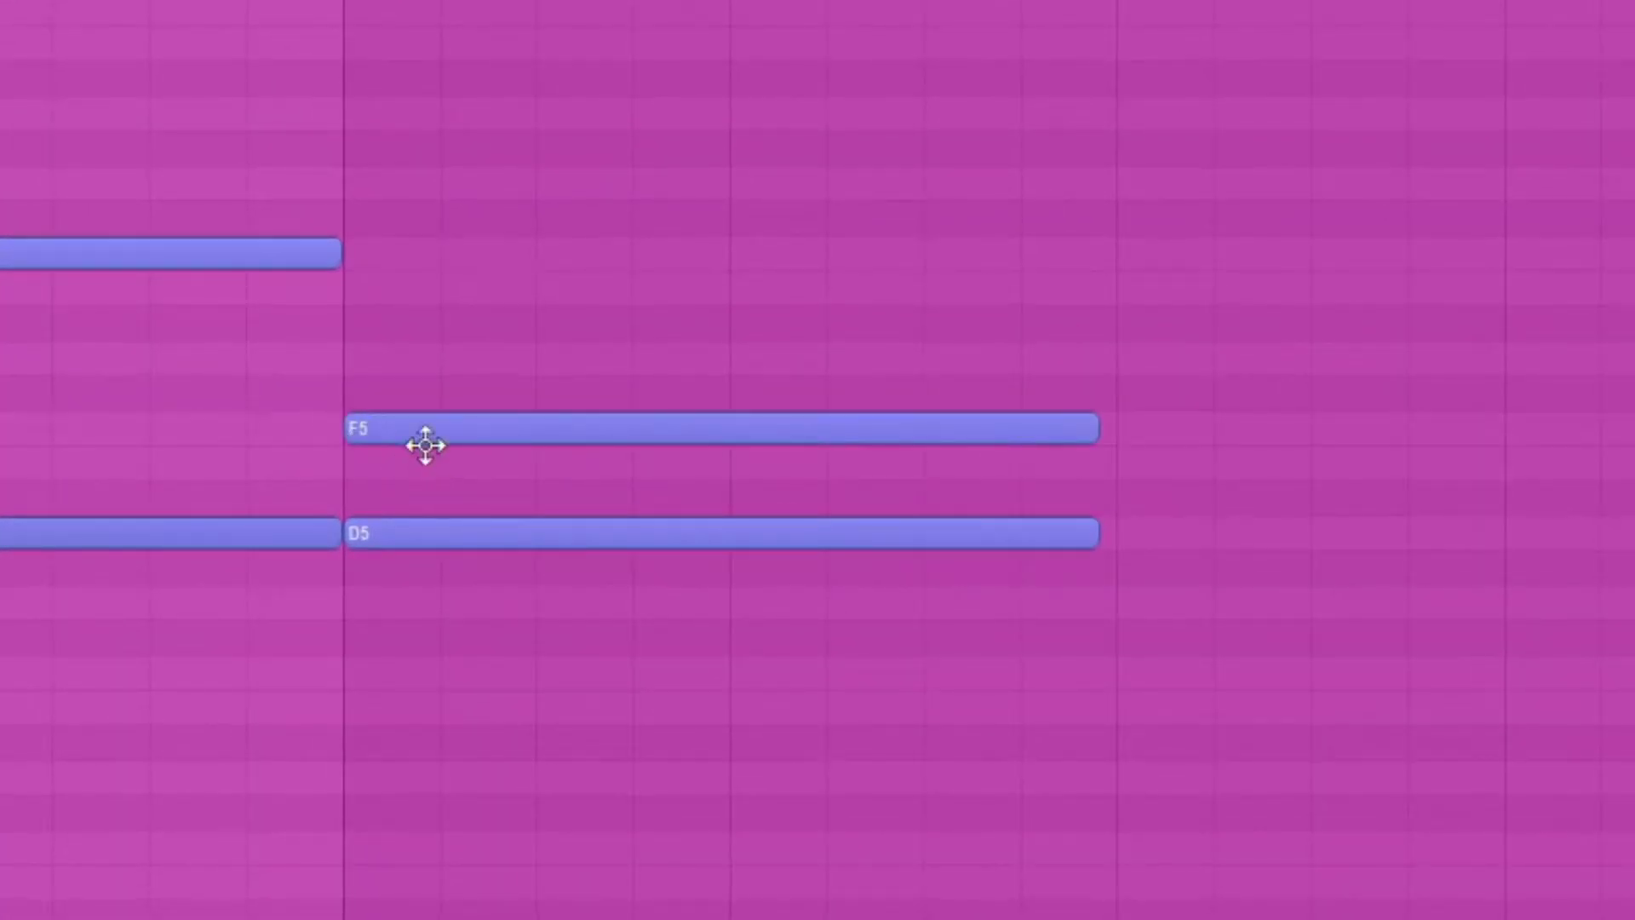
pyautogui.moveTo(357, 255); pyautogui.dragTo(341, 320)
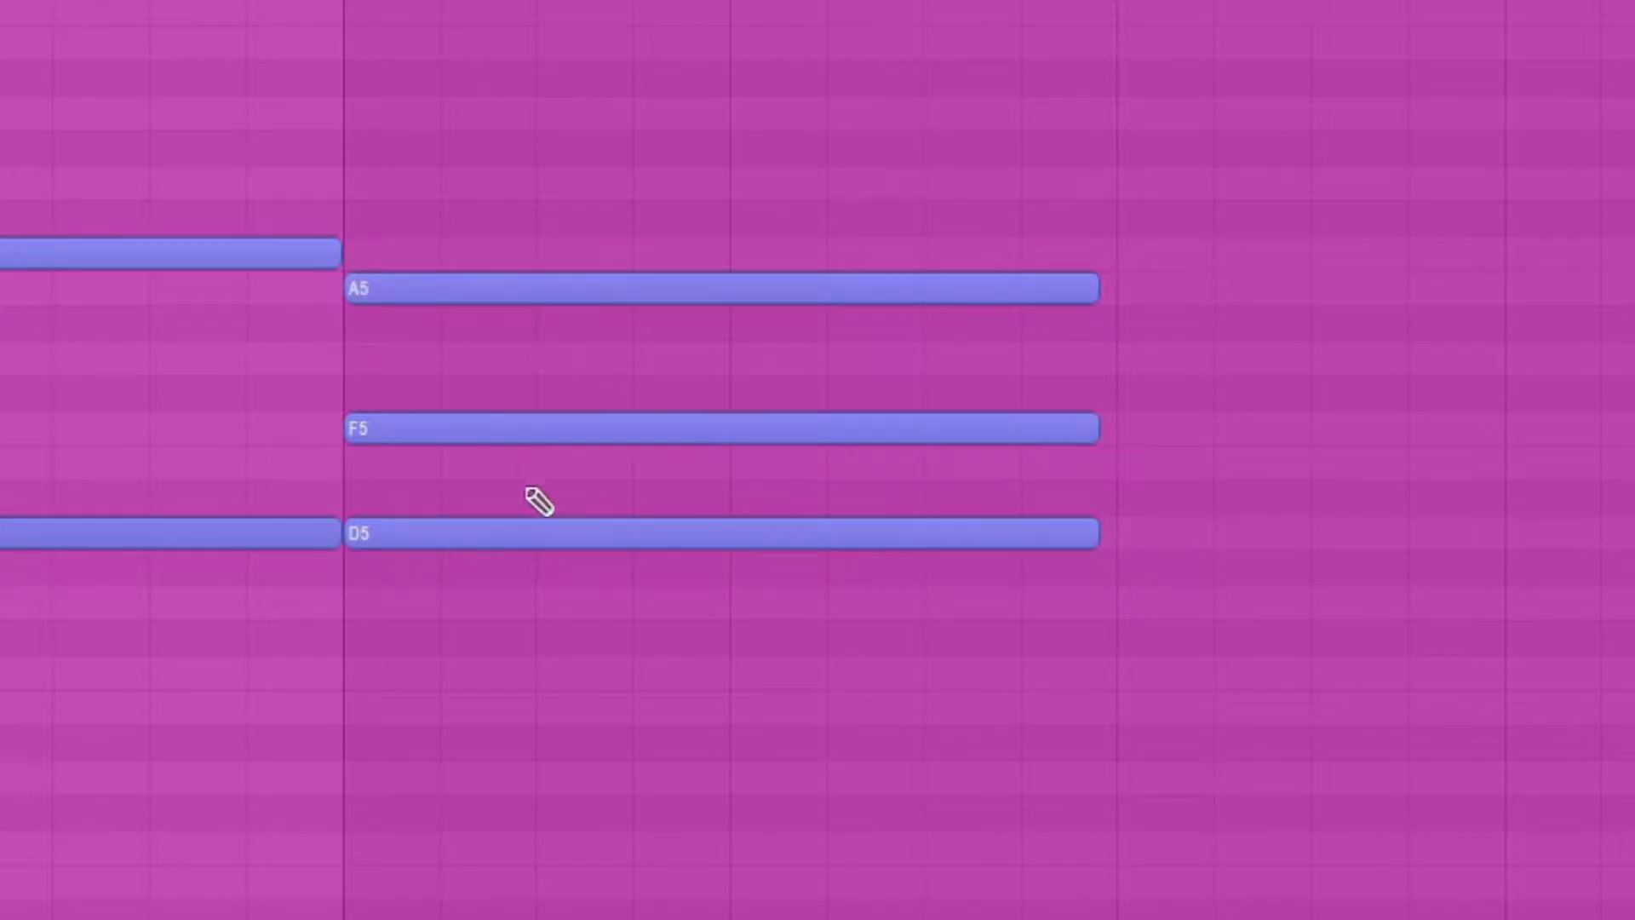
# - Delete the F5 from the bar 5 chord and transpose the A5 up one octave to A6
pyautogui.rightClick(421, 429)
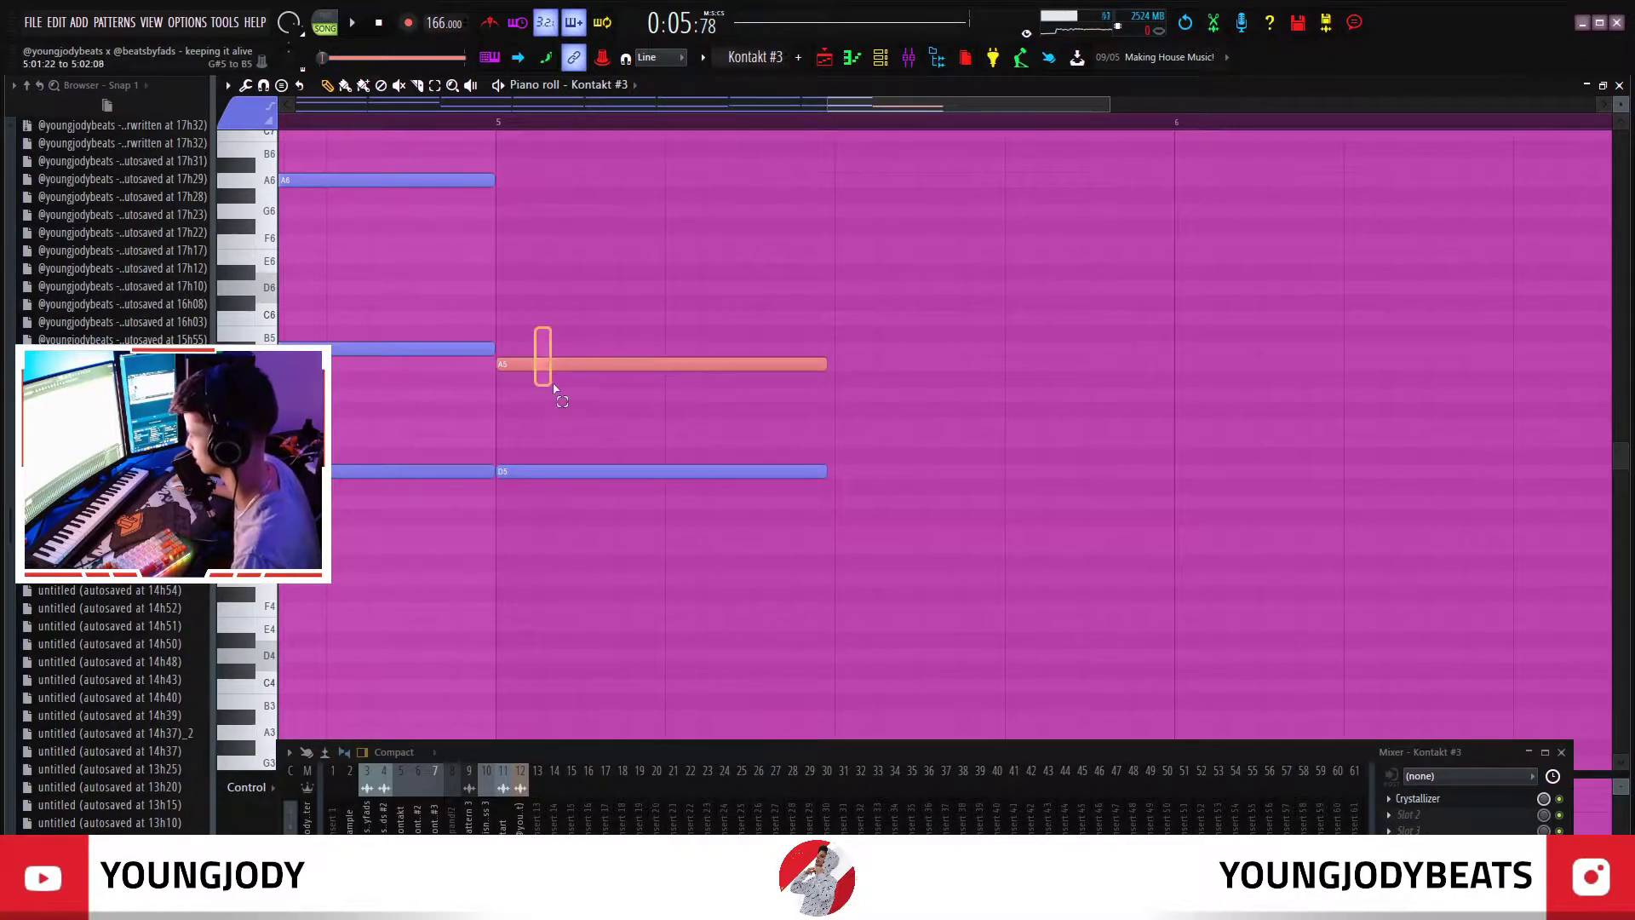
pyautogui.moveTo(551, 386); pyautogui.dragTo(558, 391)
pyautogui.hotkey('ctrl', 'Up')
pyautogui.scroll(2, 542, 341)
pyautogui.scroll(-2, 545, 349)
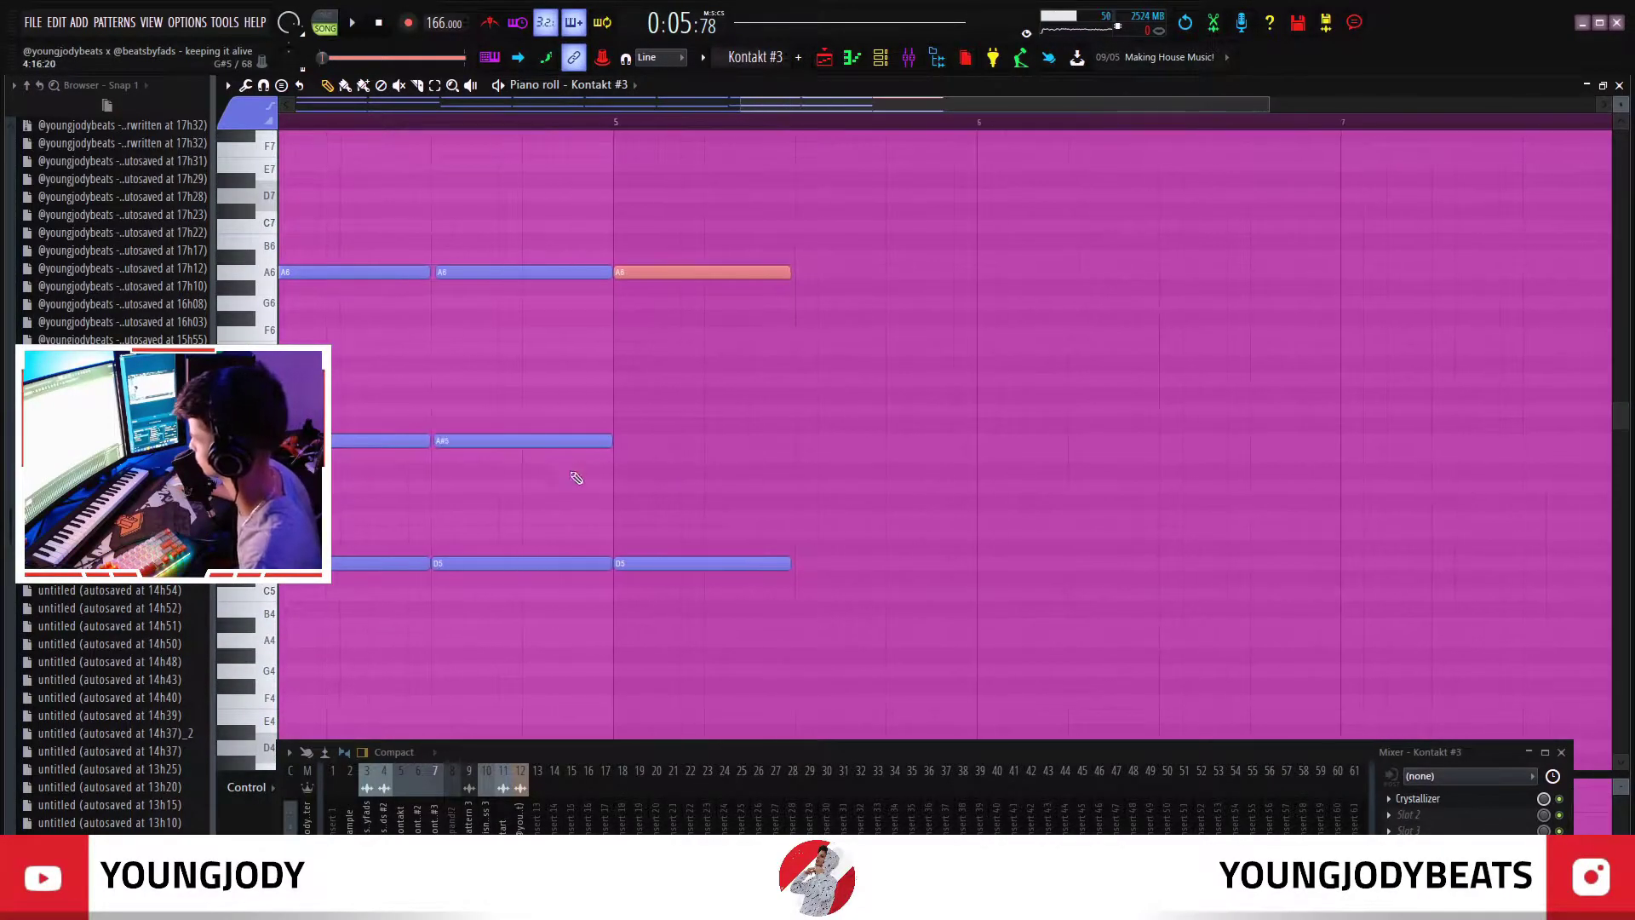
# - Play back the Xpand!2 pattern in the piano roll and examine its chords and melody notes
pyautogui.scroll(-3, 599, 474)
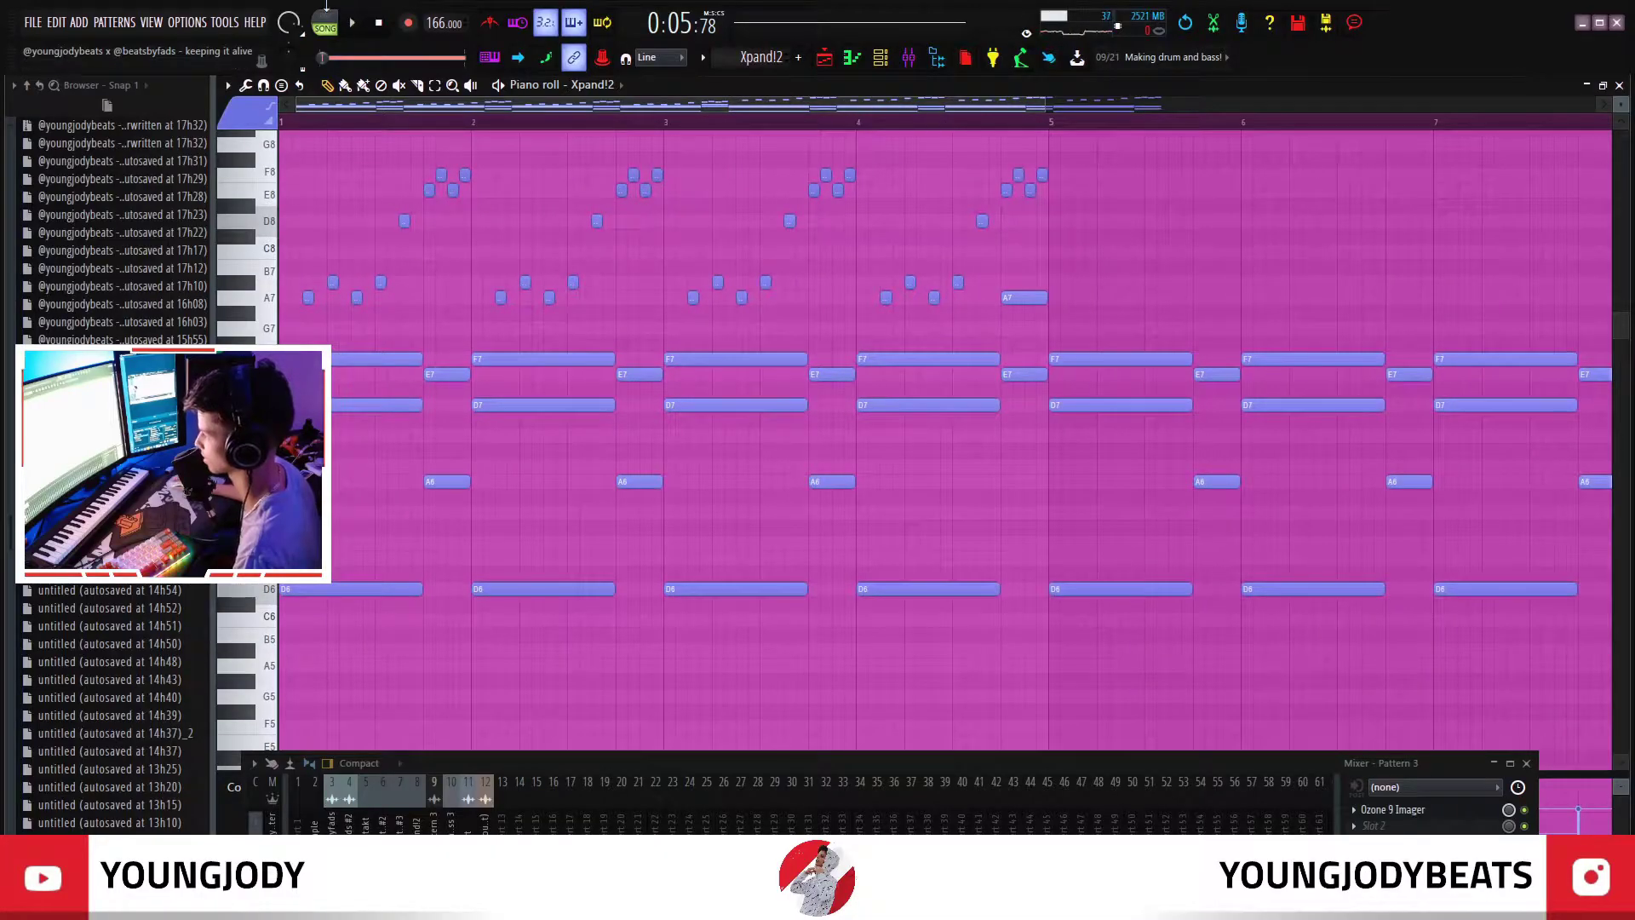
pyautogui.scroll(2, 381, 256)
pyautogui.press('space')
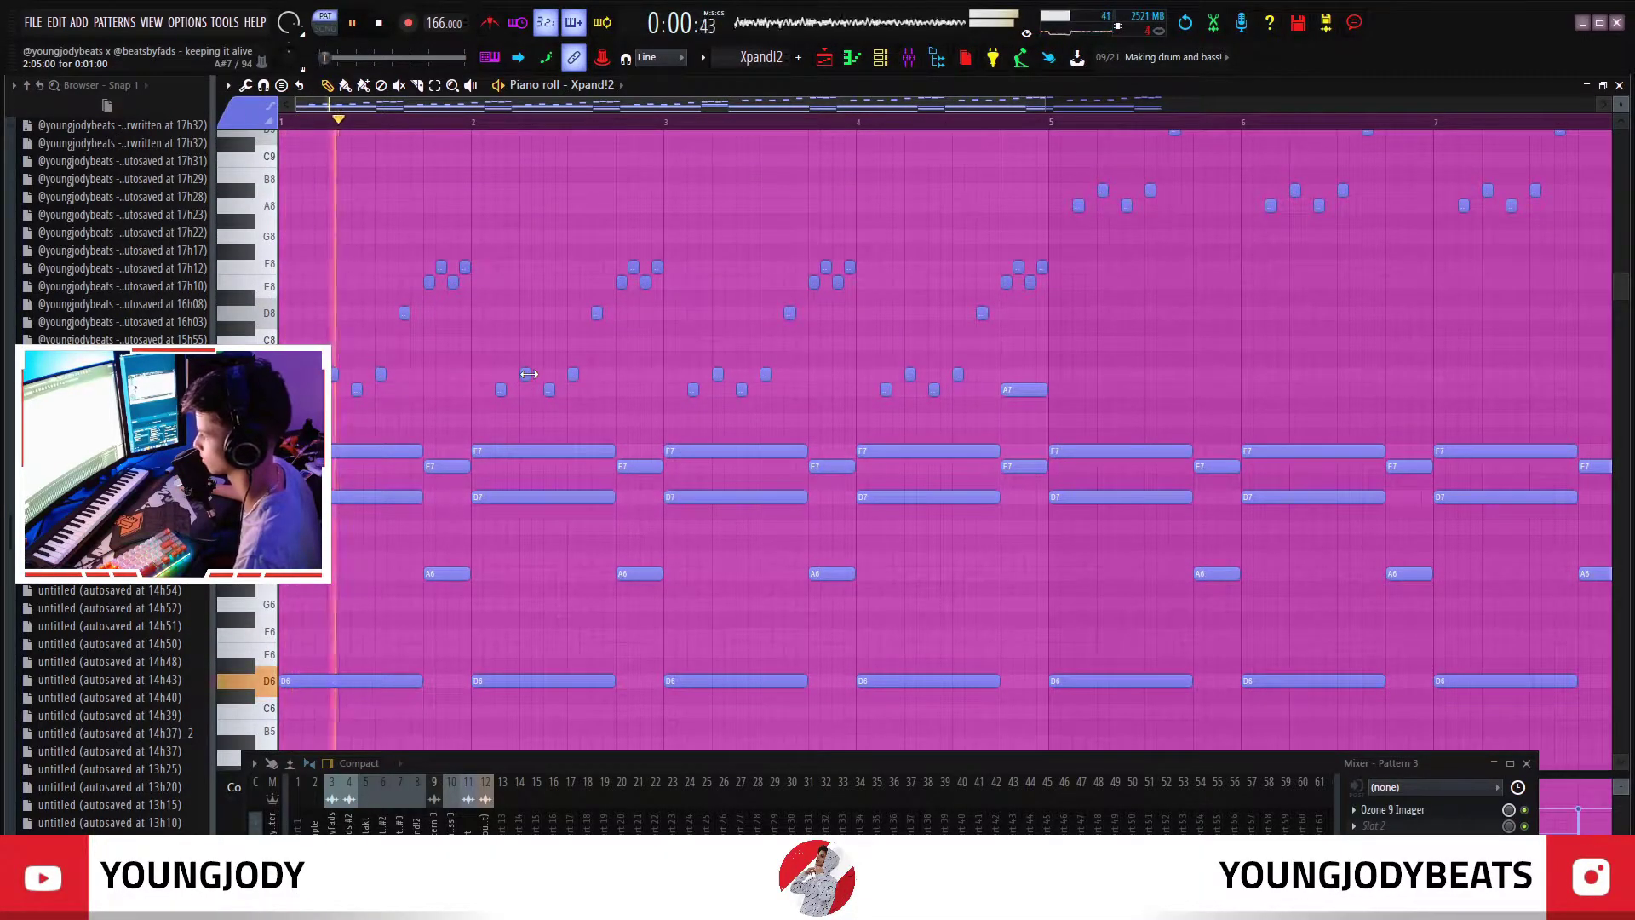
pyautogui.scroll(-2, 532, 377)
pyautogui.scroll(-1, 536, 379)
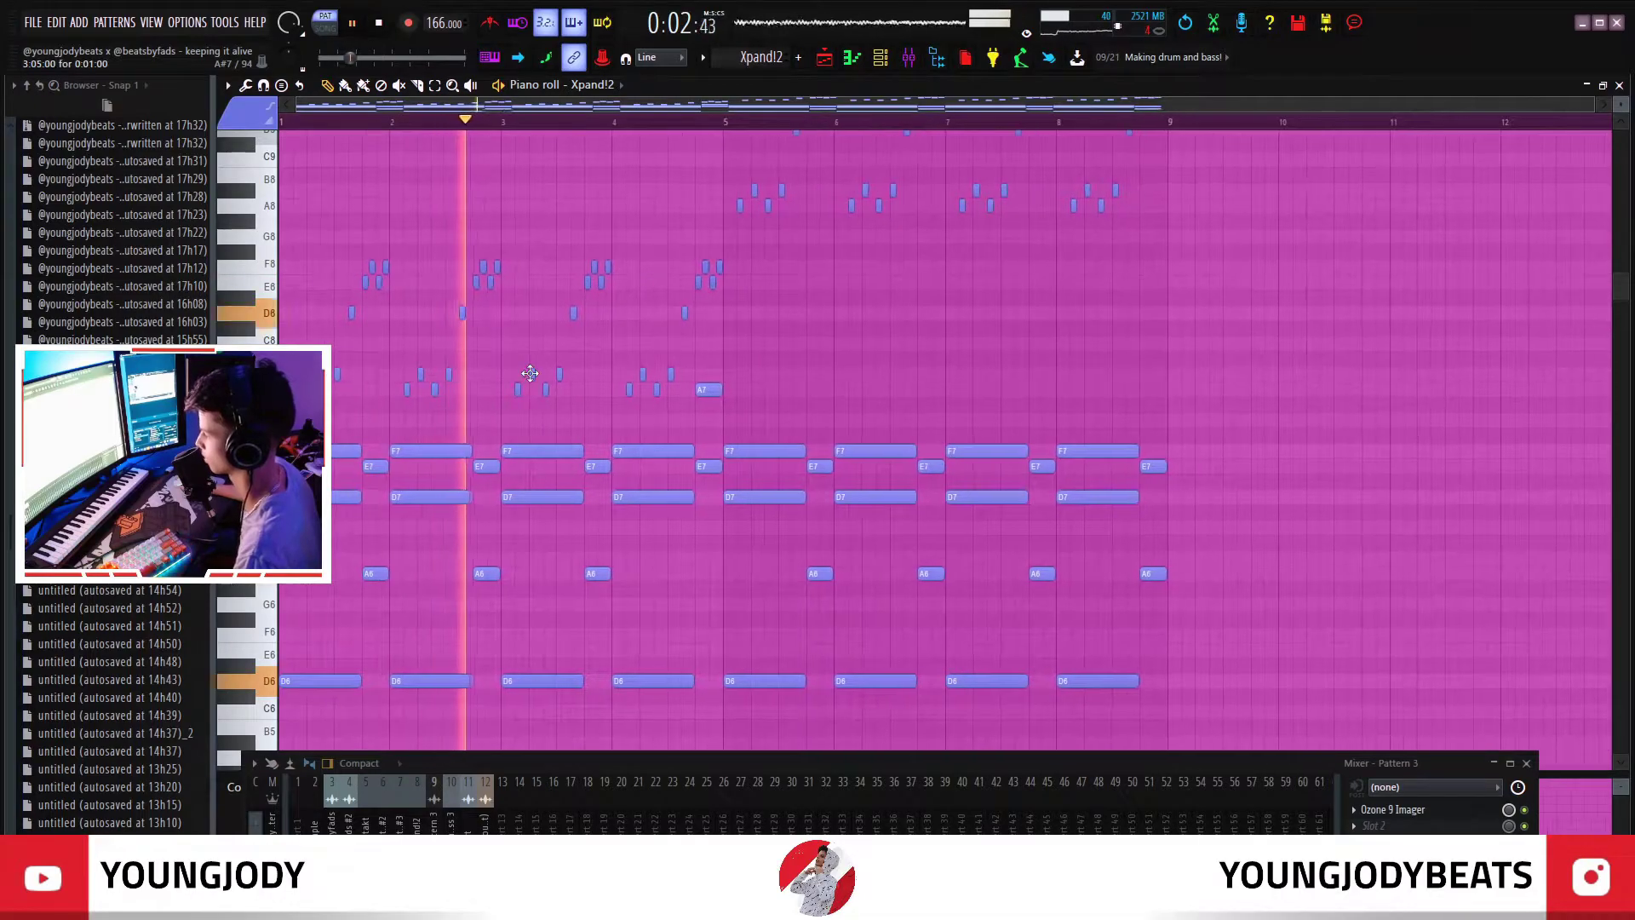
pyautogui.moveTo(748, 390); pyautogui.dragTo(869, 426)
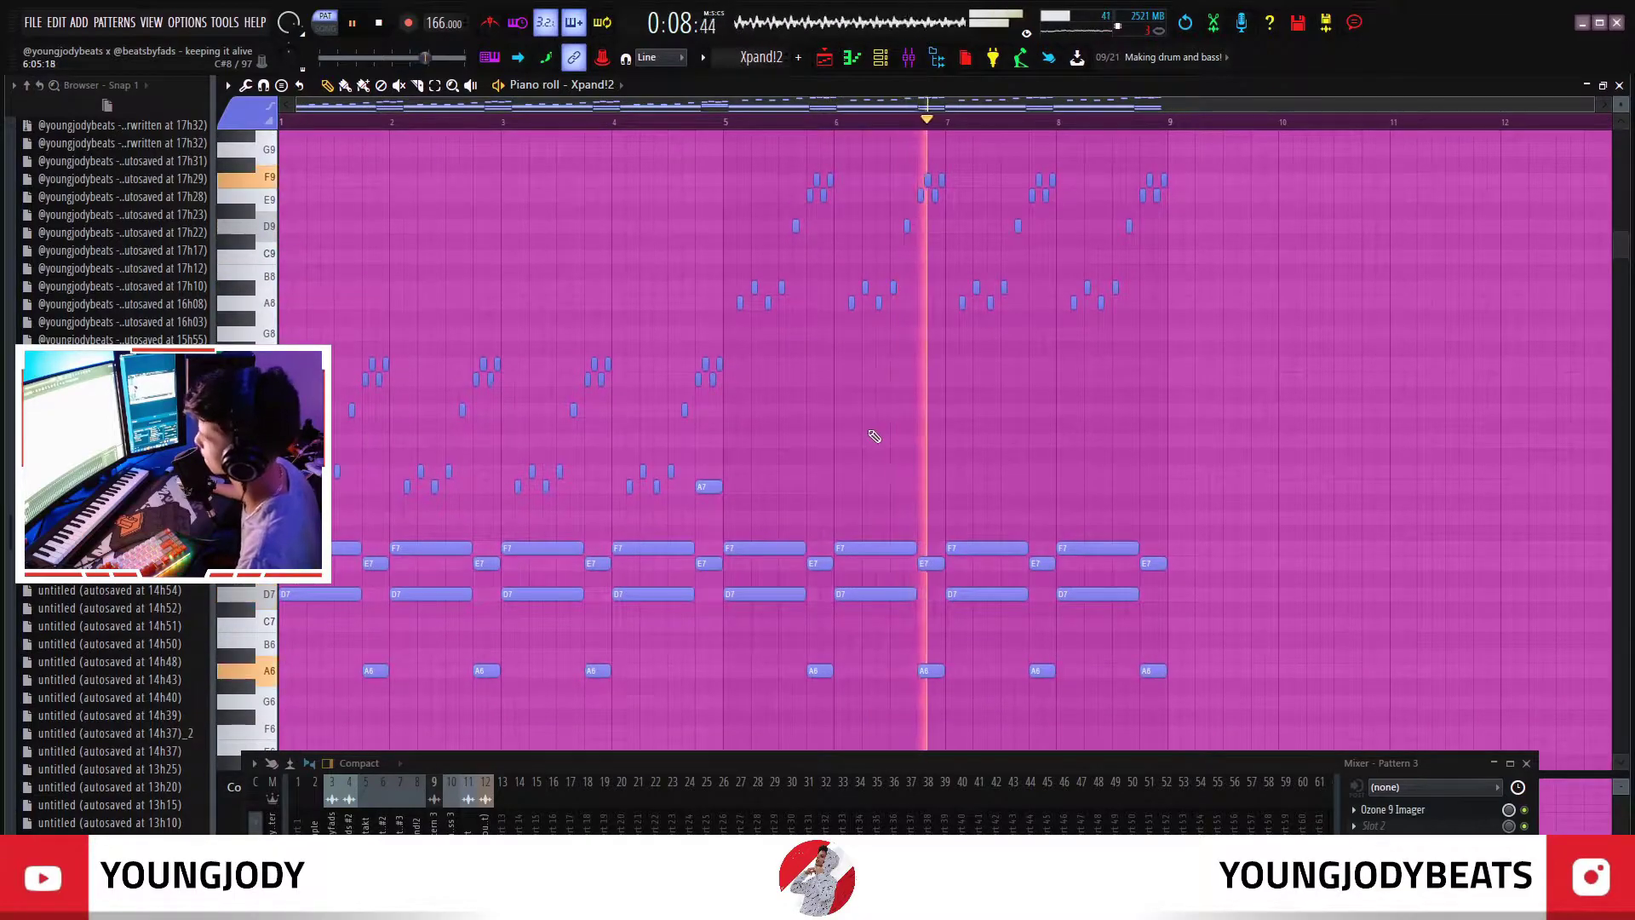
pyautogui.moveTo(1077, 762); pyautogui.dragTo(1078, 865)
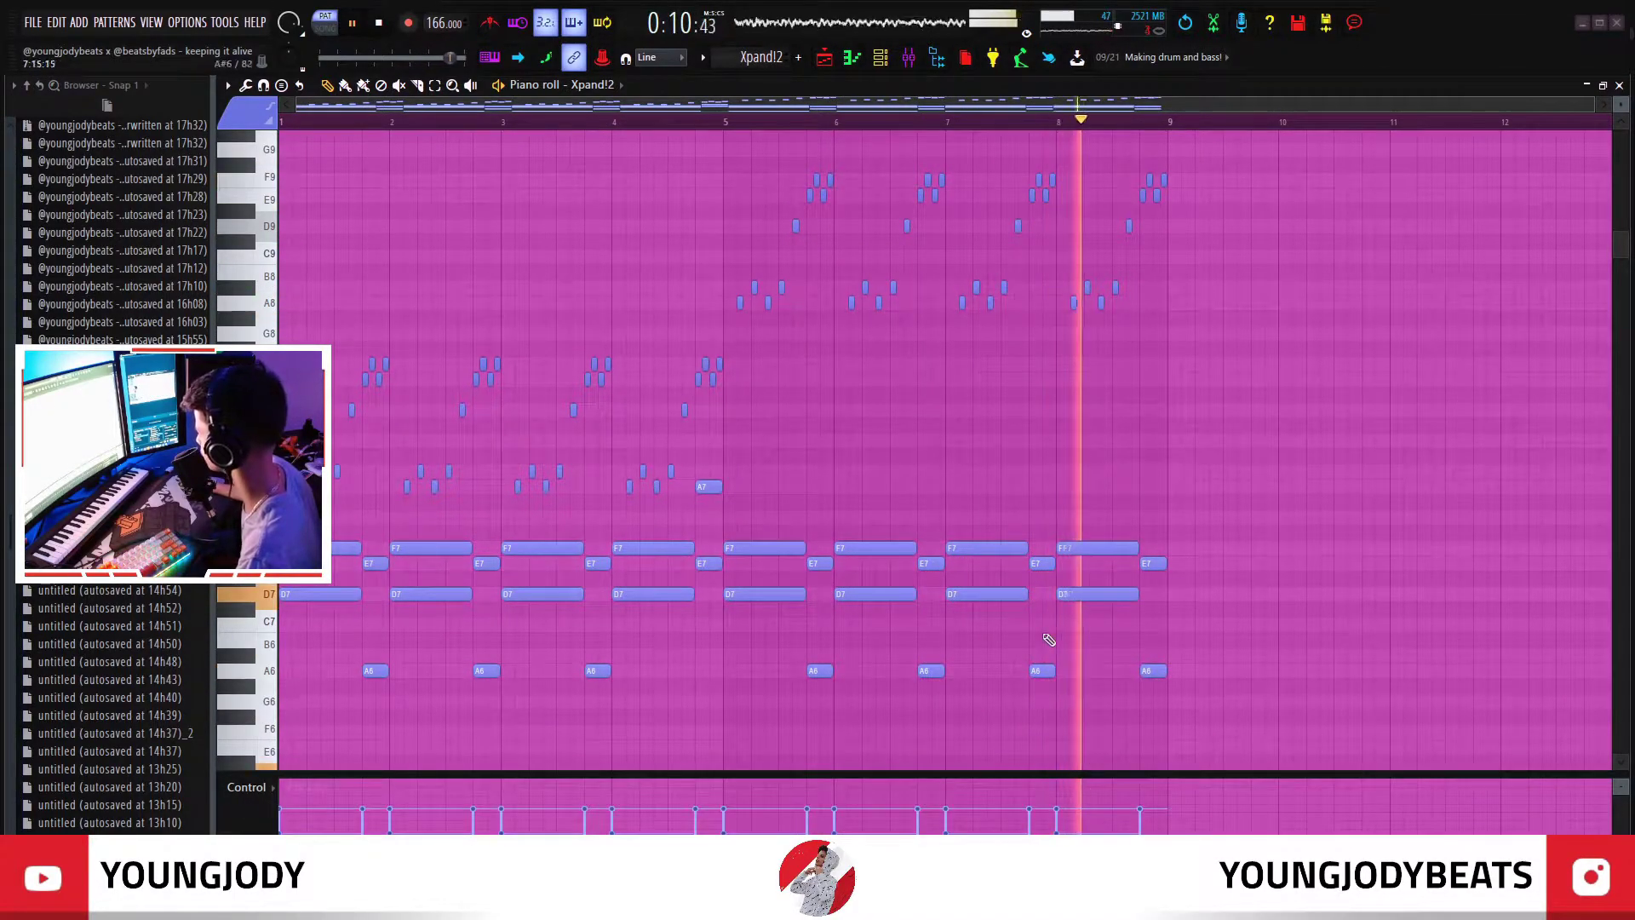
pyautogui.scroll(-4, 1039, 610)
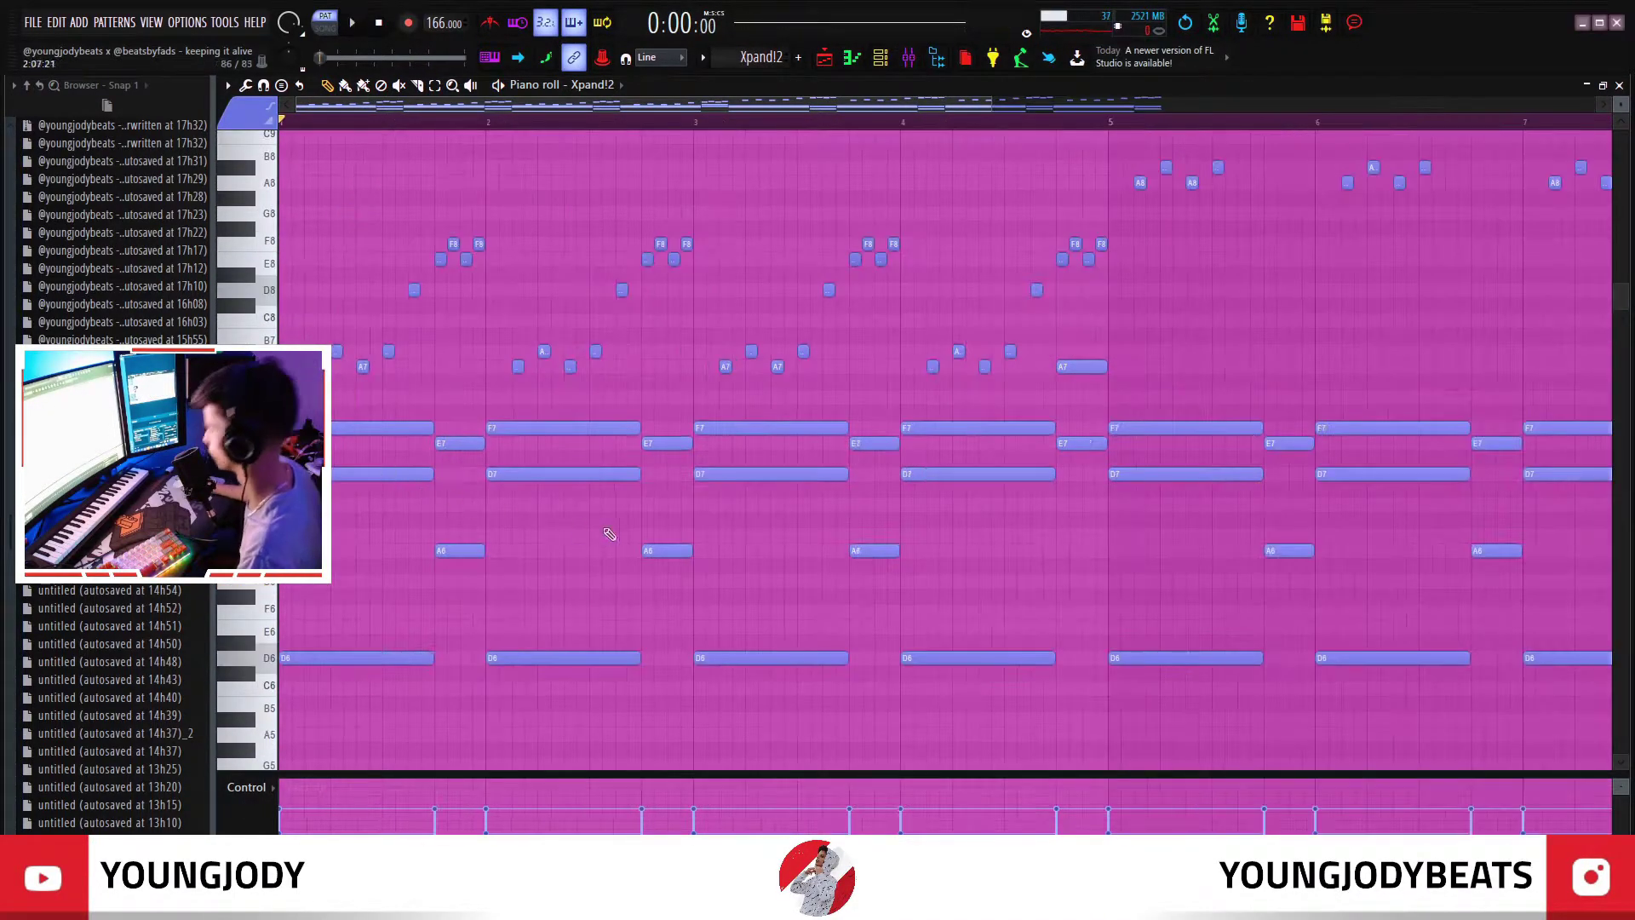
# - Draw a chord of D7, F7 and A7 at the start of bar 9 in the Xpand!2 pattern
pyautogui.moveTo(901, 563); pyautogui.dragTo(554, 545)
pyautogui.moveTo(778, 570); pyautogui.dragTo(426, 587)
pyautogui.moveTo(952, 536); pyautogui.dragTo(564, 503)
pyautogui.scroll(2, 913, 451)
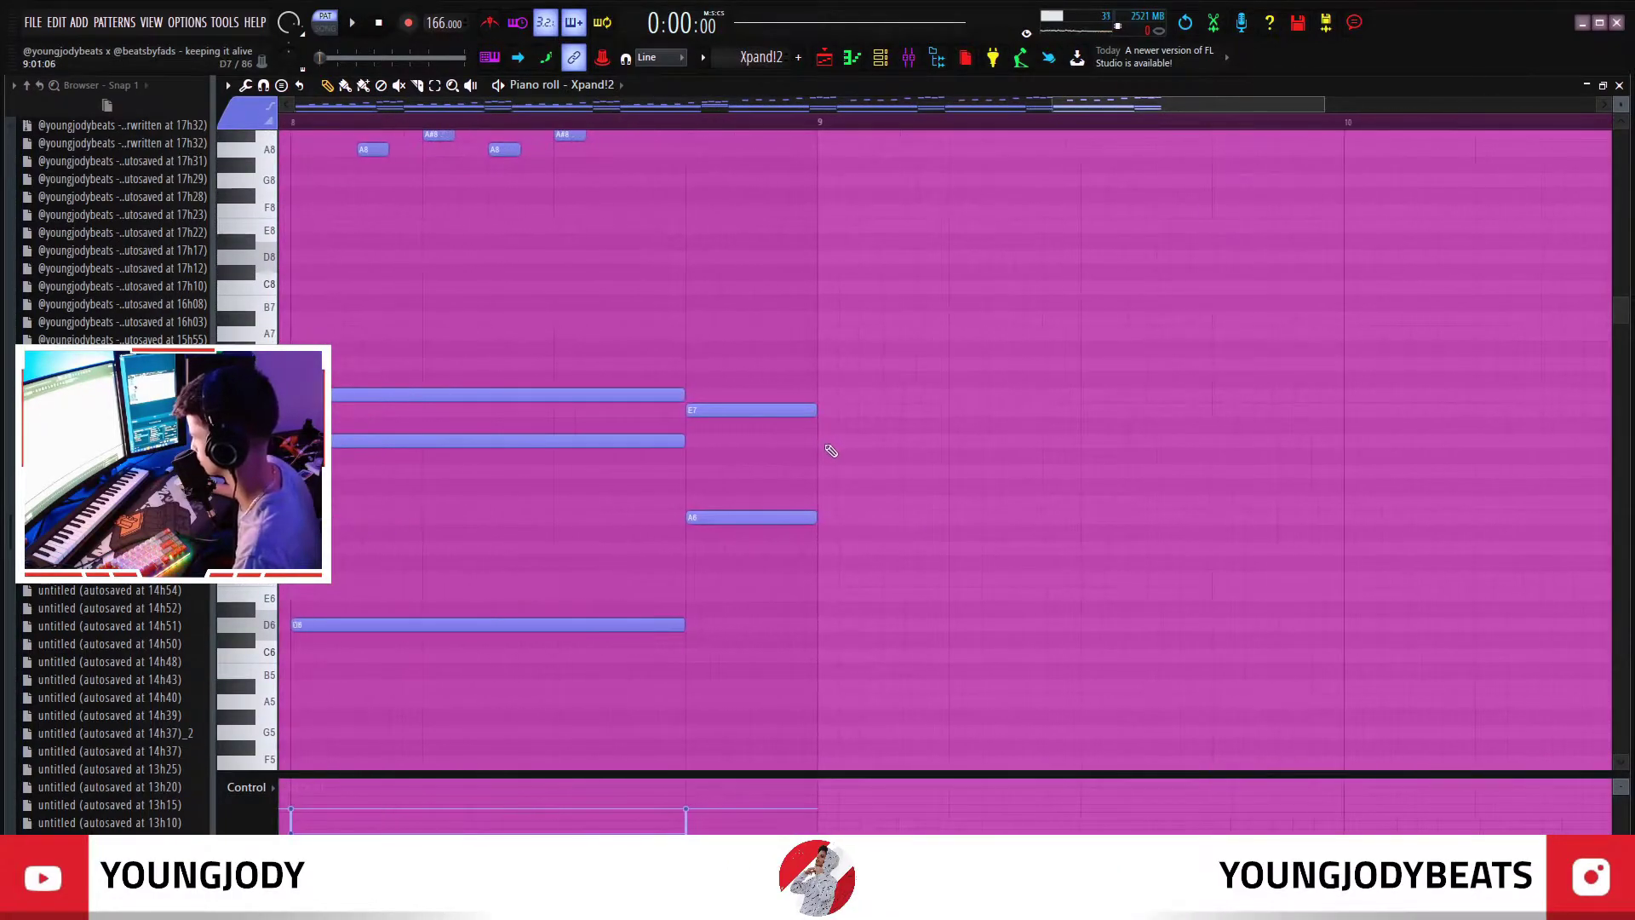
pyautogui.scroll(3, 971, 474)
pyautogui.click(739, 442)
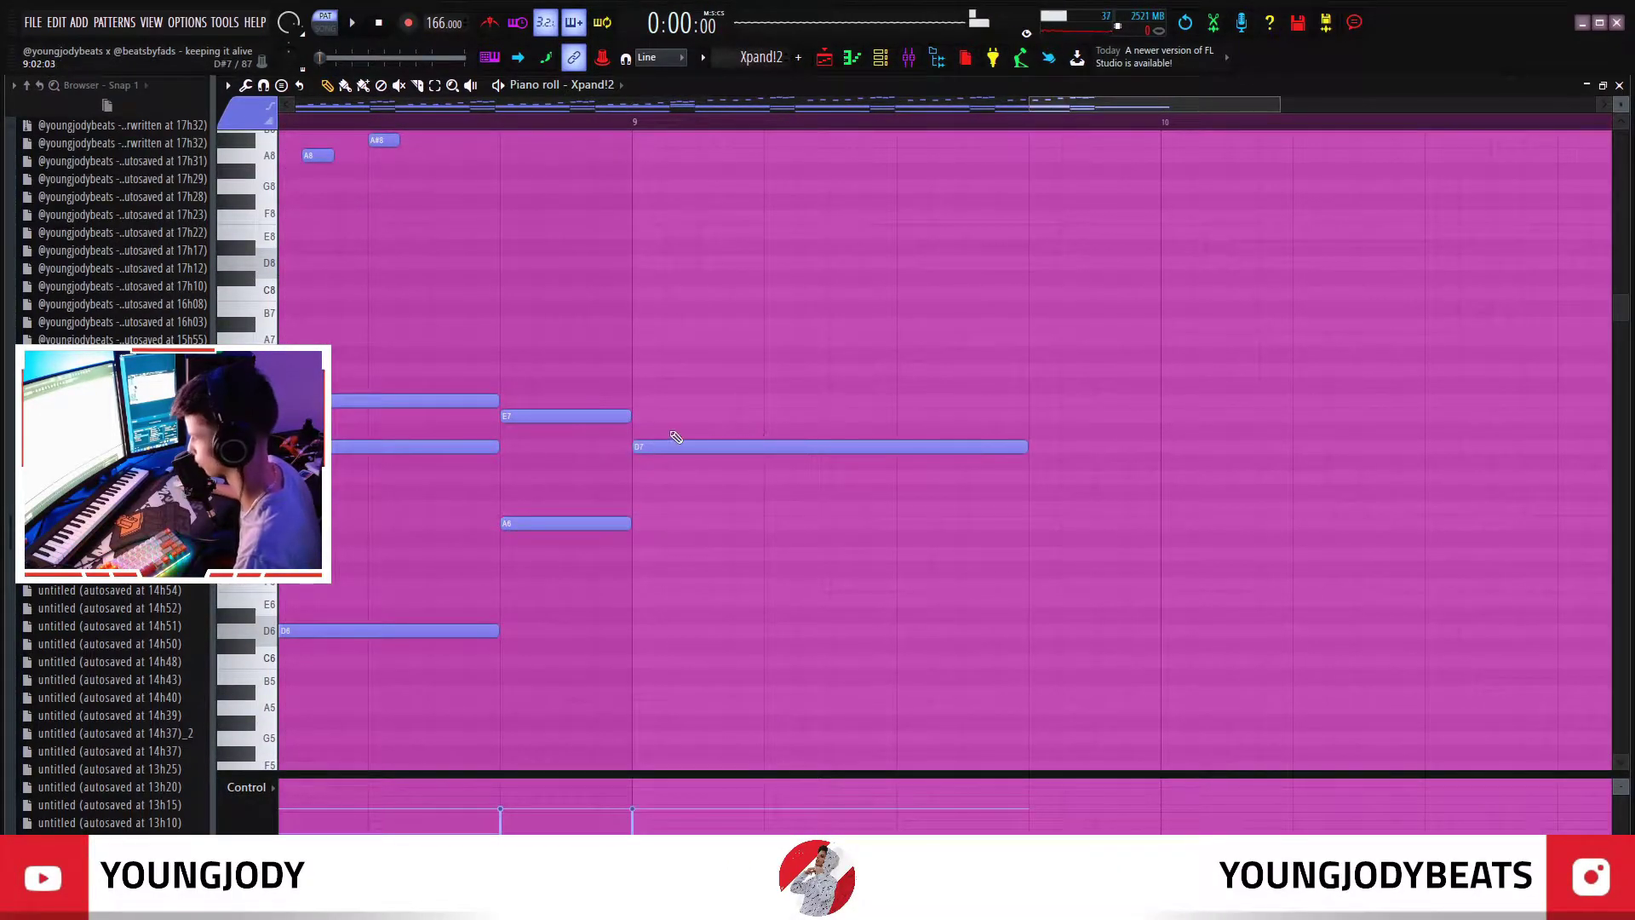
pyautogui.click(643, 401)
pyautogui.click(649, 340)
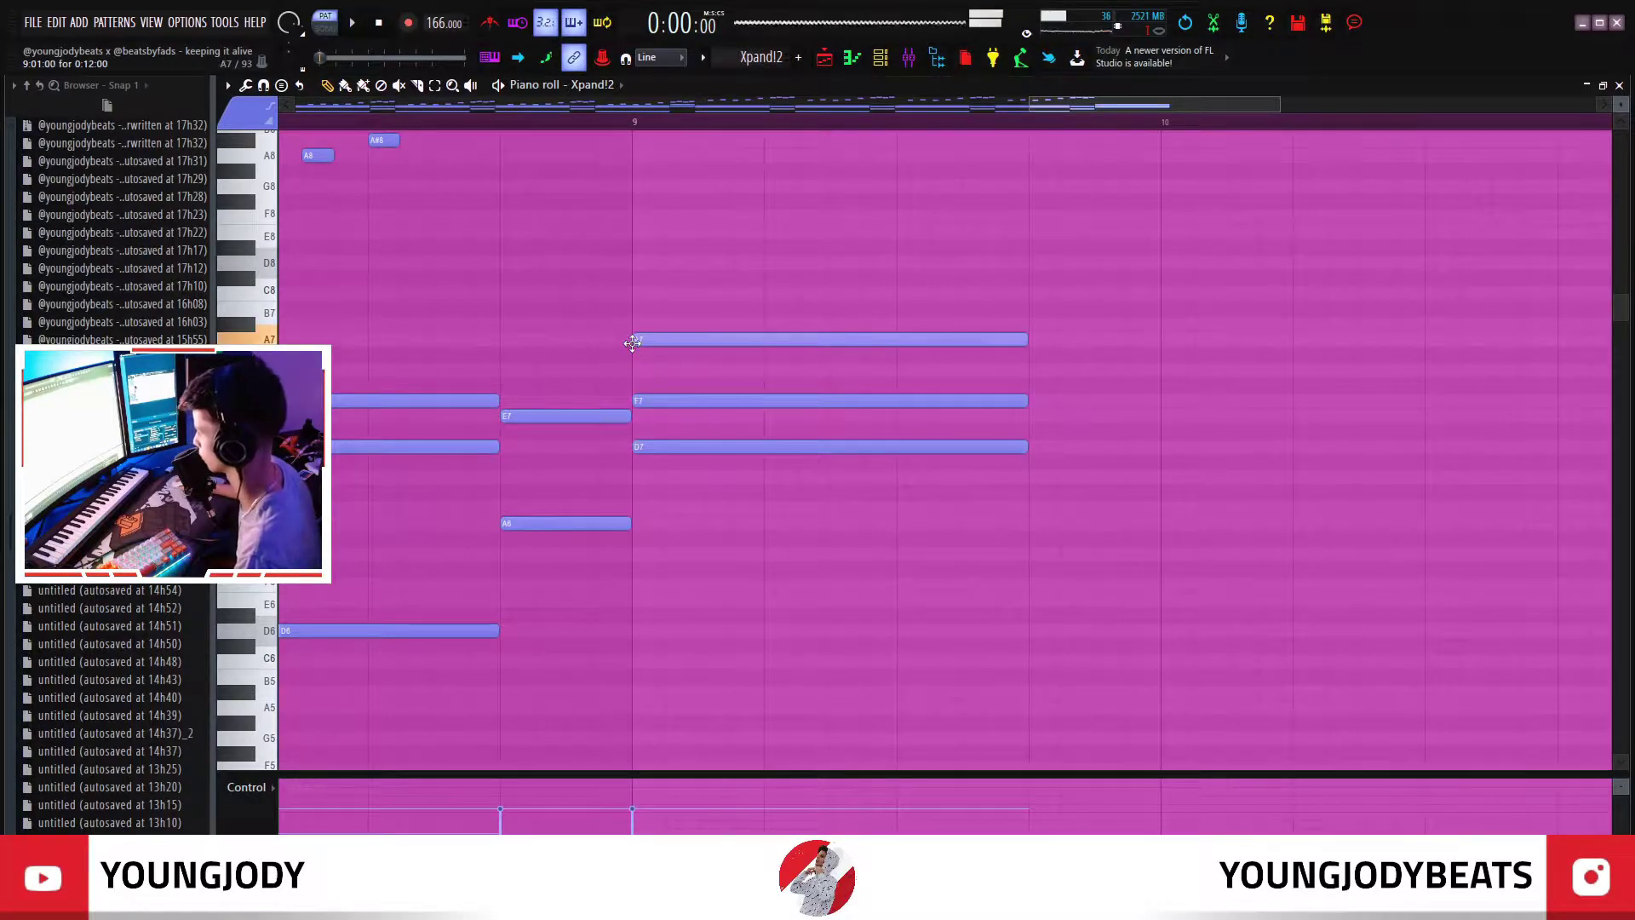
# - Replace the A7 of the bar 9 chord with a D6 an octave below D7, and add an E7 after the chord
pyautogui.rightClick(663, 341)
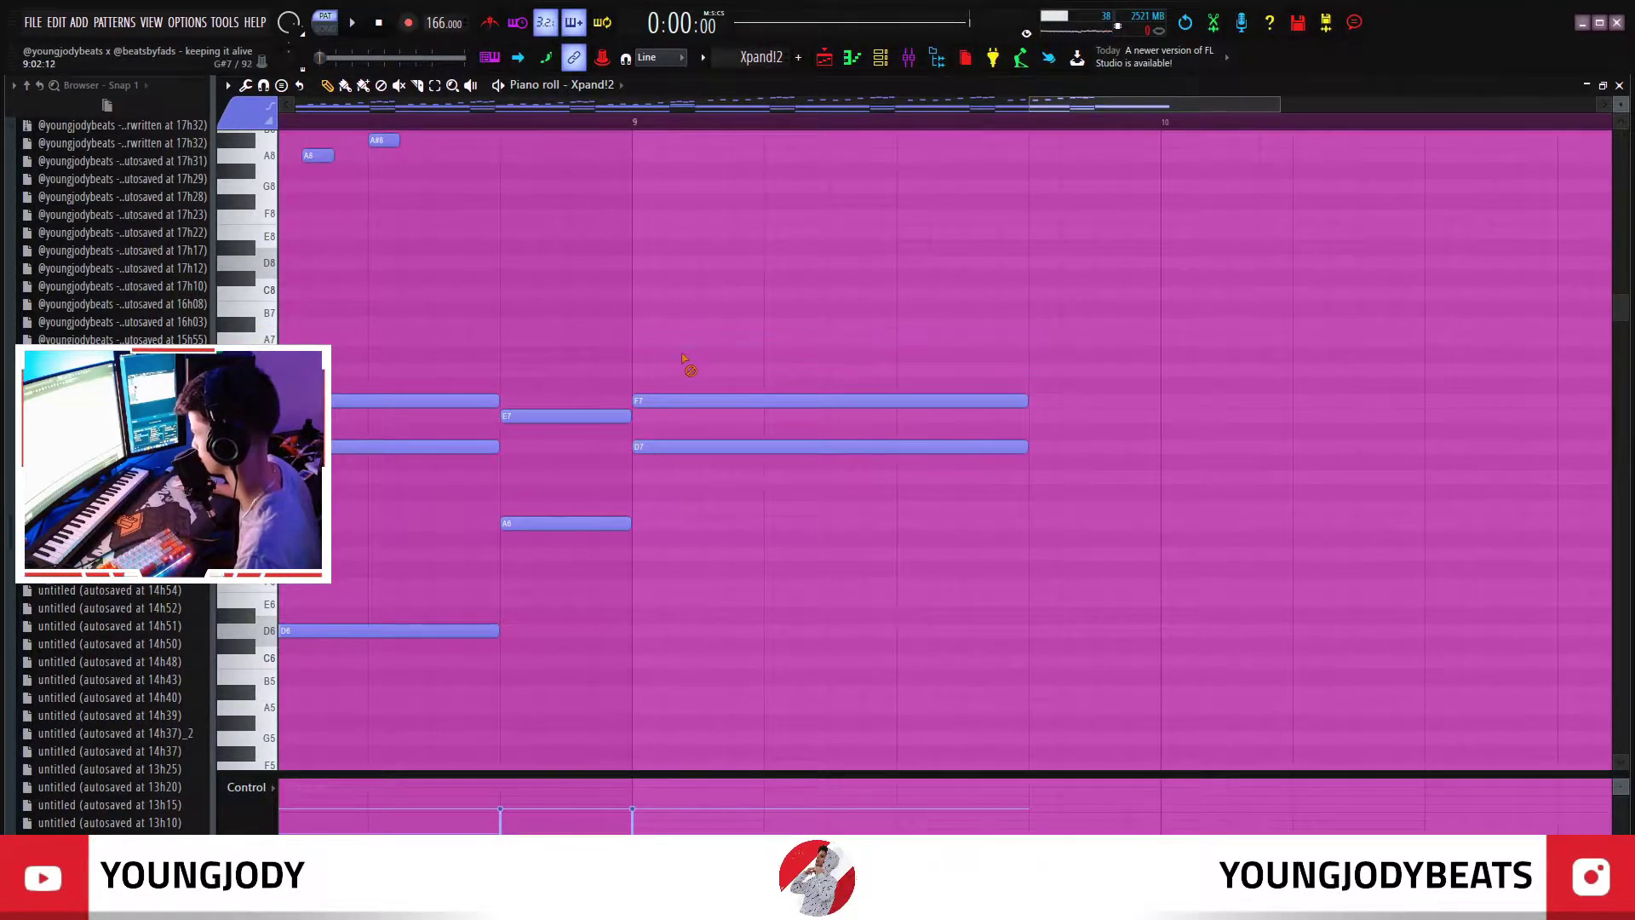
pyautogui.scroll(-2, 694, 374)
pyautogui.moveTo(664, 391); pyautogui.dragTo(736, 511)
pyautogui.moveTo(648, 462)
pyautogui.keyDown('ctrl'); pyautogui.mouseDown()
pyautogui.moveTo(577, 654)
pyautogui.moveTo(590, 663)
pyautogui.mouseUp(); pyautogui.keyUp('ctrl')
pyautogui.scroll(-2, 766, 574)
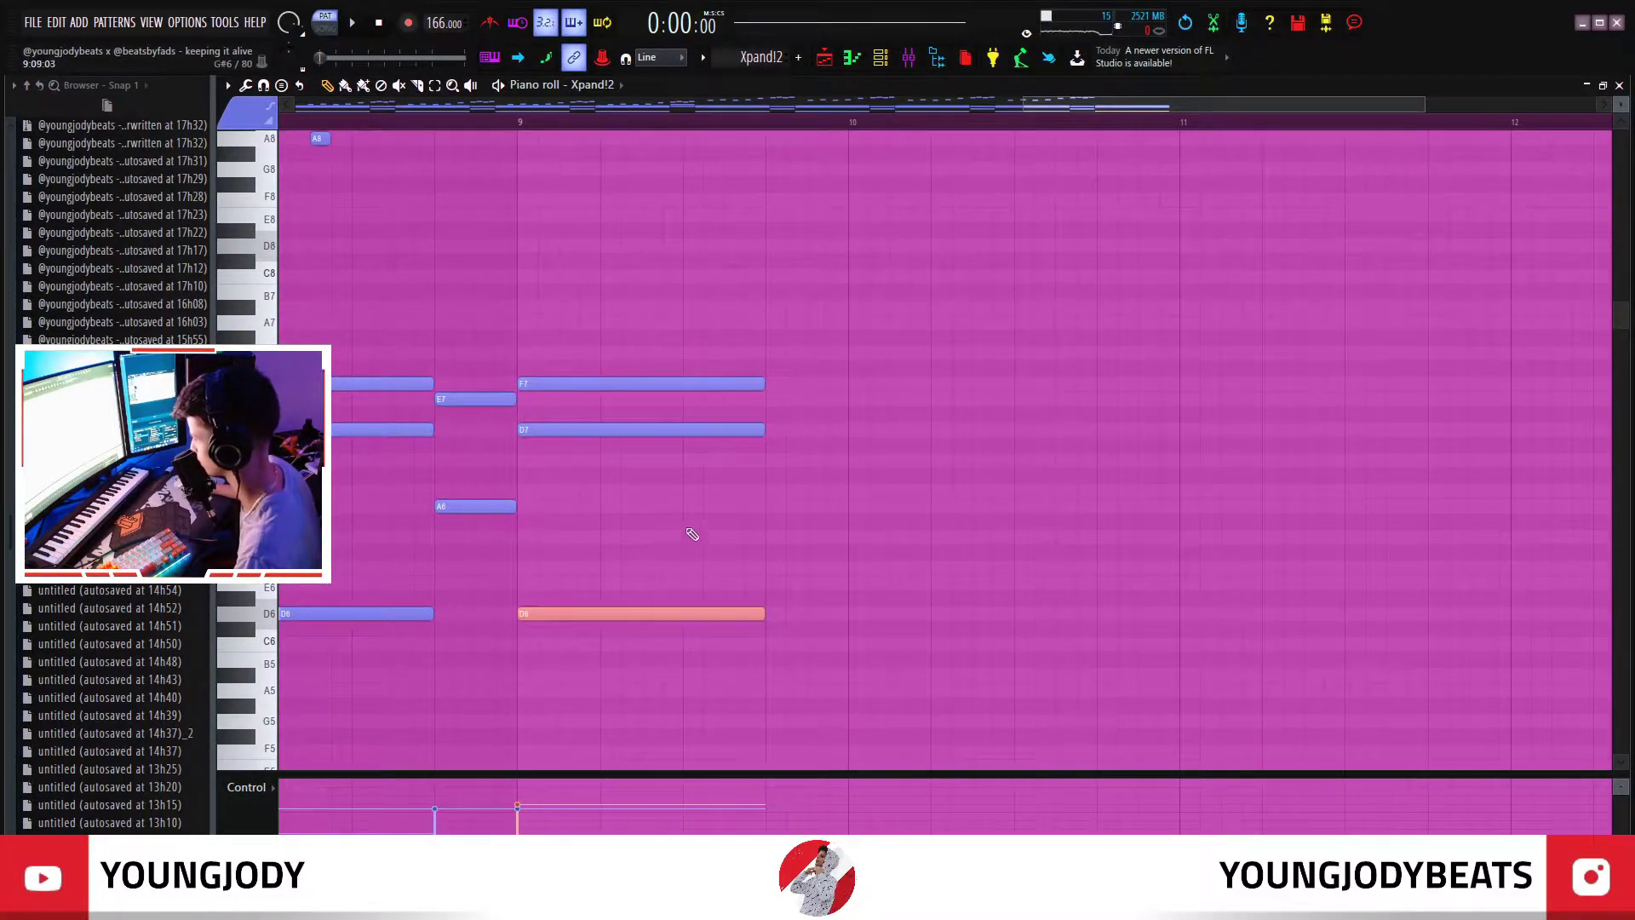
pyautogui.click(775, 398)
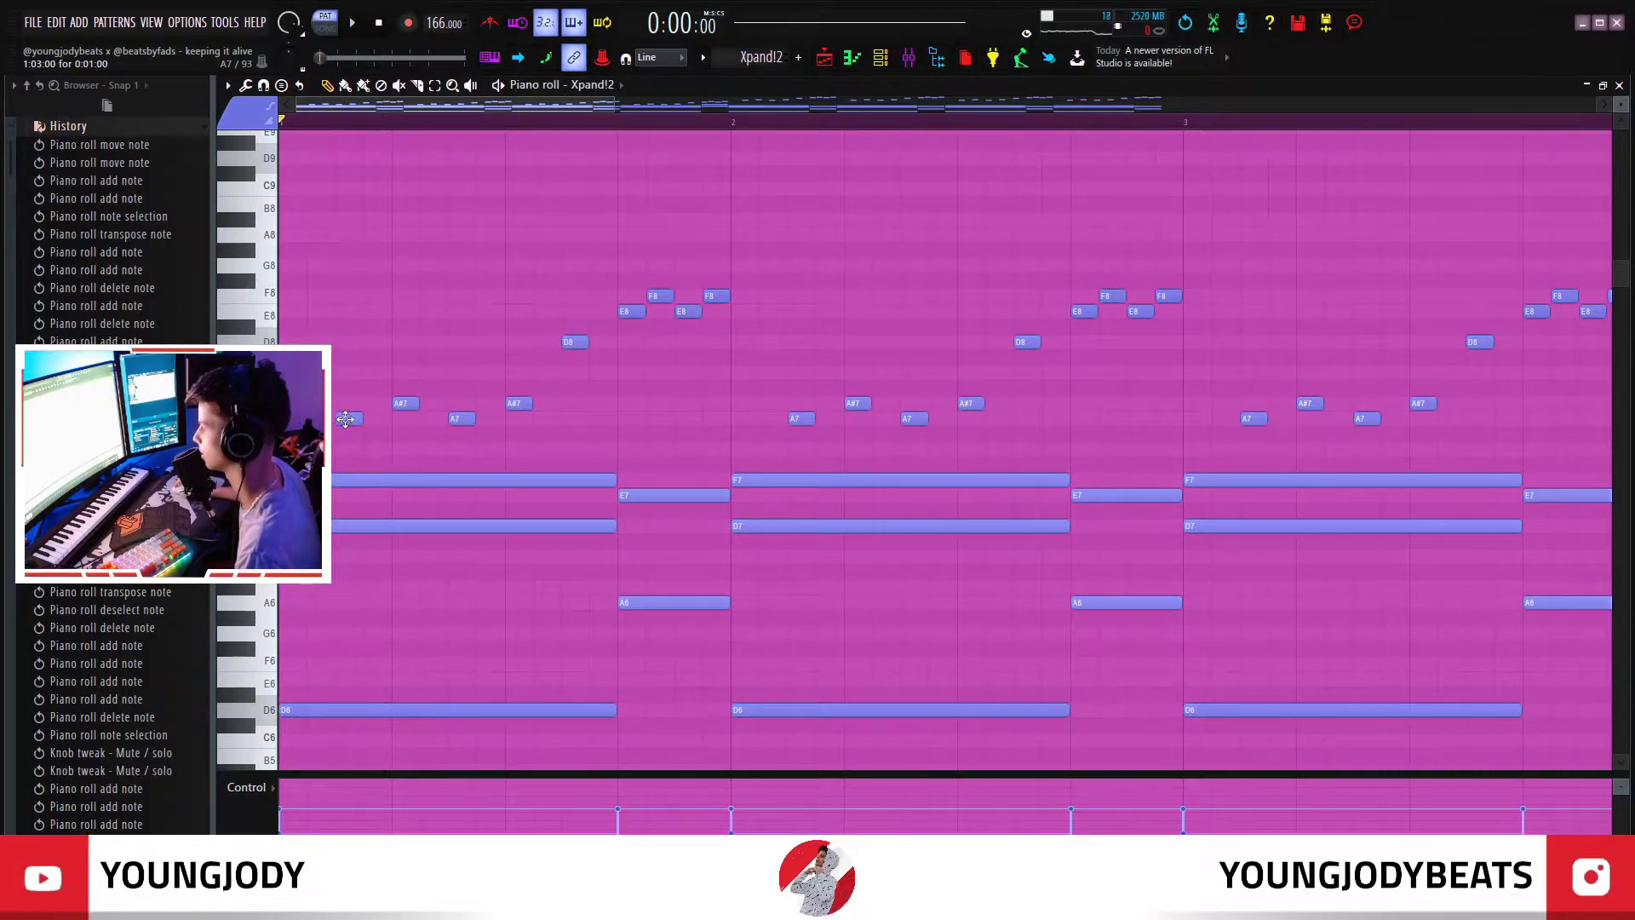
# - Audition the A7 and A#7 melody notes in bar 1 and look over the rest of the Xpand!2 melody
pyautogui.click(347, 421)
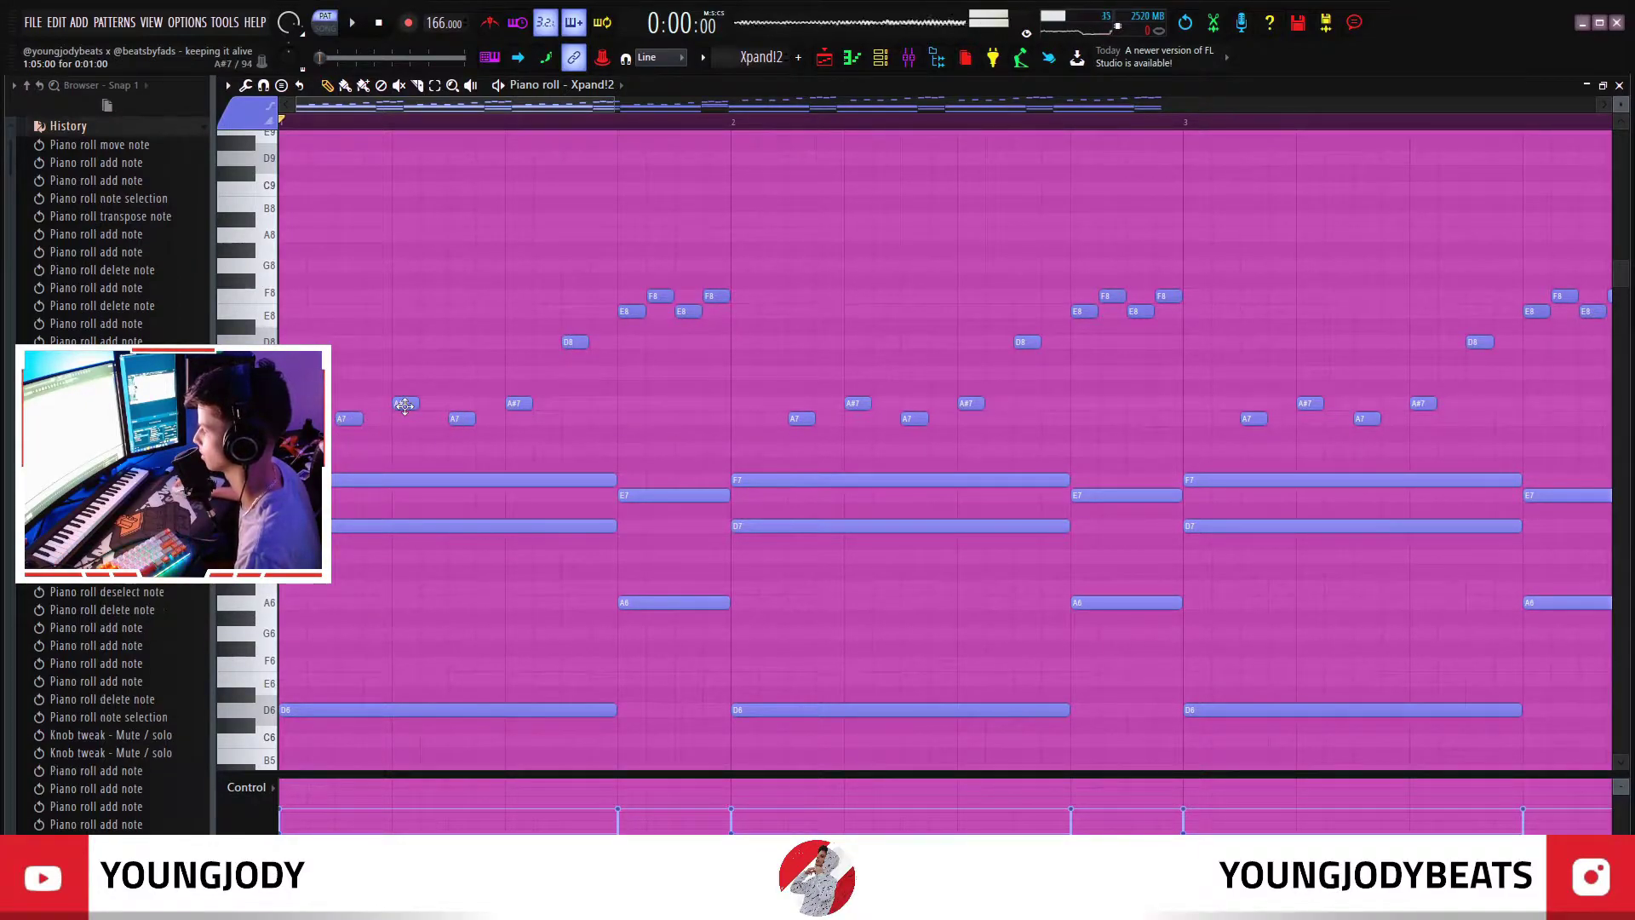
pyautogui.click(449, 419)
pyautogui.click(517, 402)
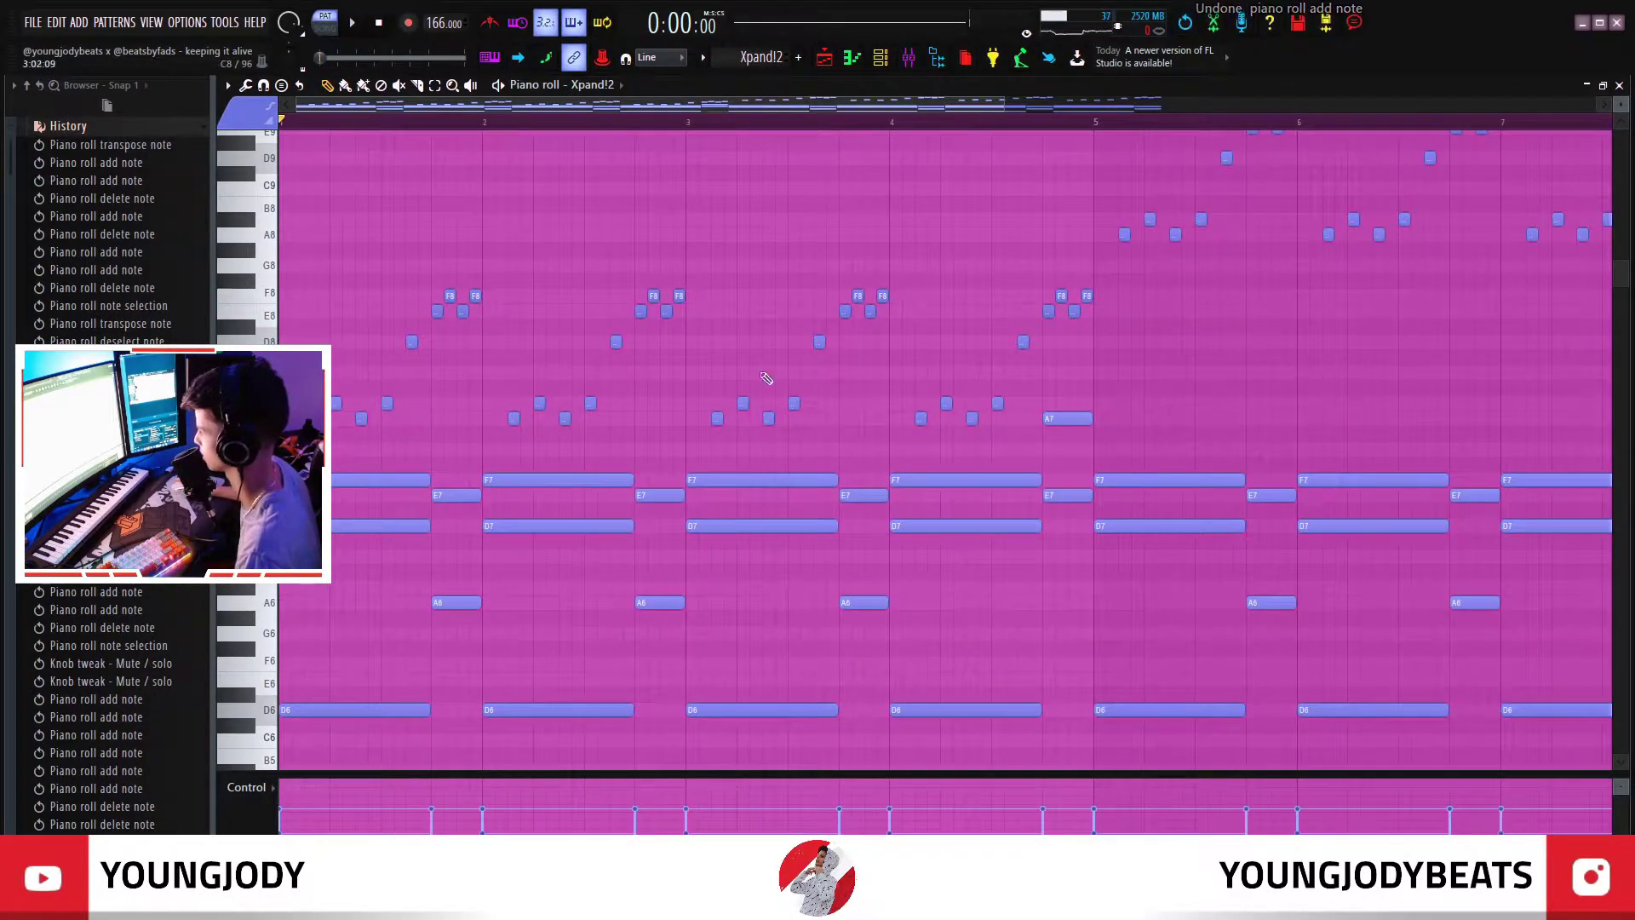
pyautogui.scroll(-4, 737, 378)
pyautogui.scroll(3, 558, 474)
pyautogui.moveTo(1133, 475); pyautogui.dragTo(638, 251)
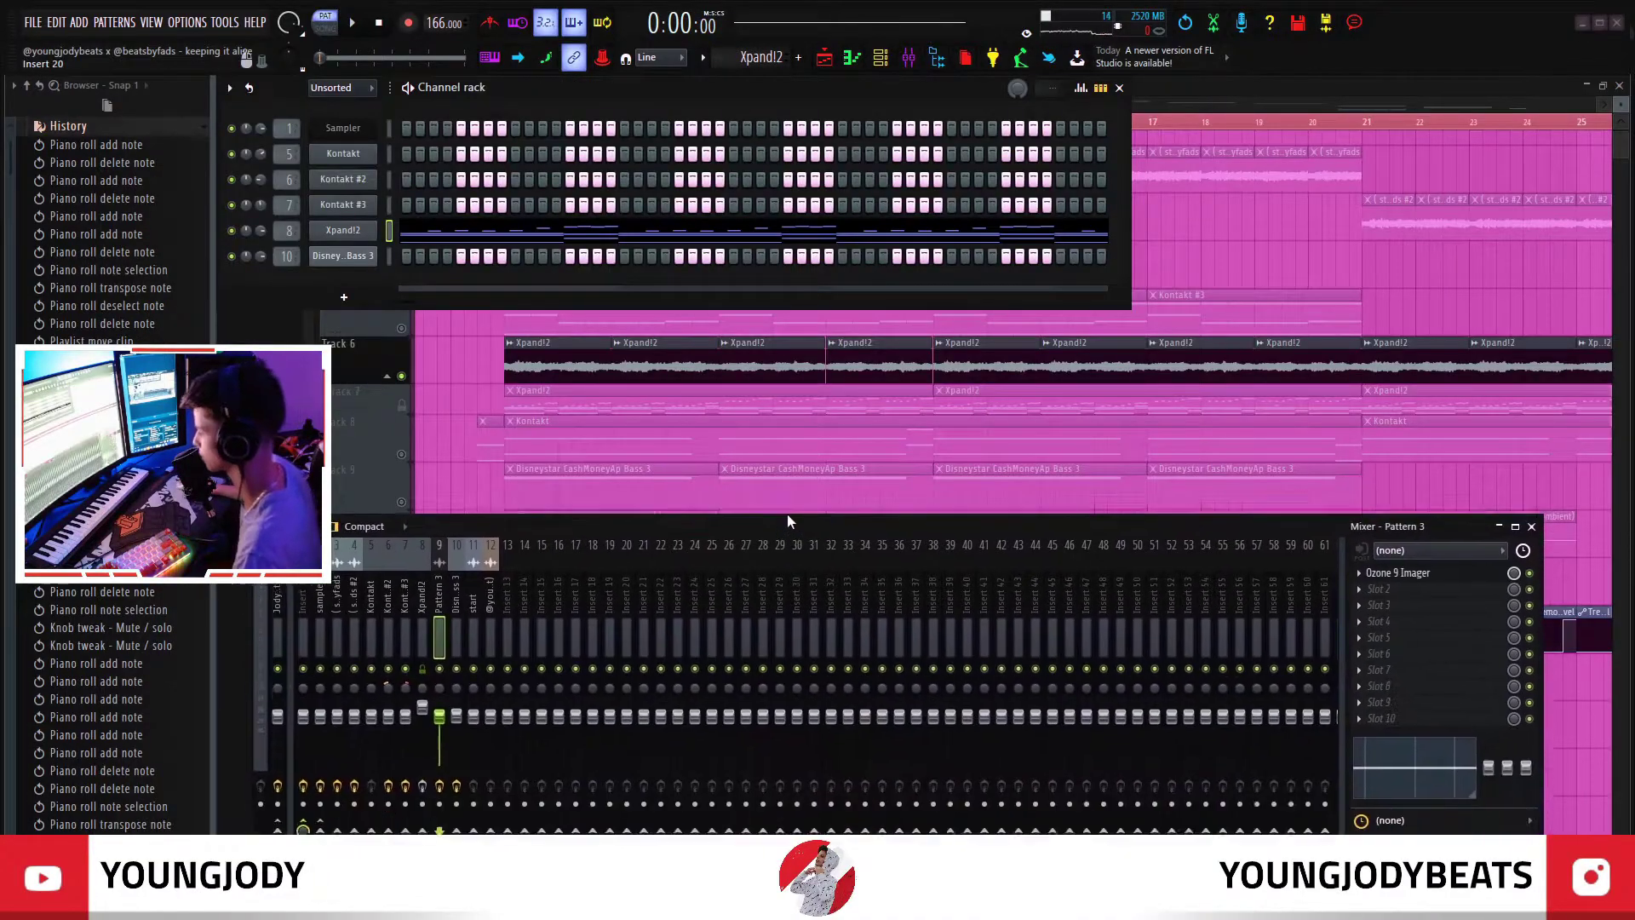
# - Select the Xpand!2 mixer track and open its Portal effect
pyautogui.moveTo(786, 525); pyautogui.dragTo(799, 434)
pyautogui.click(434, 545)
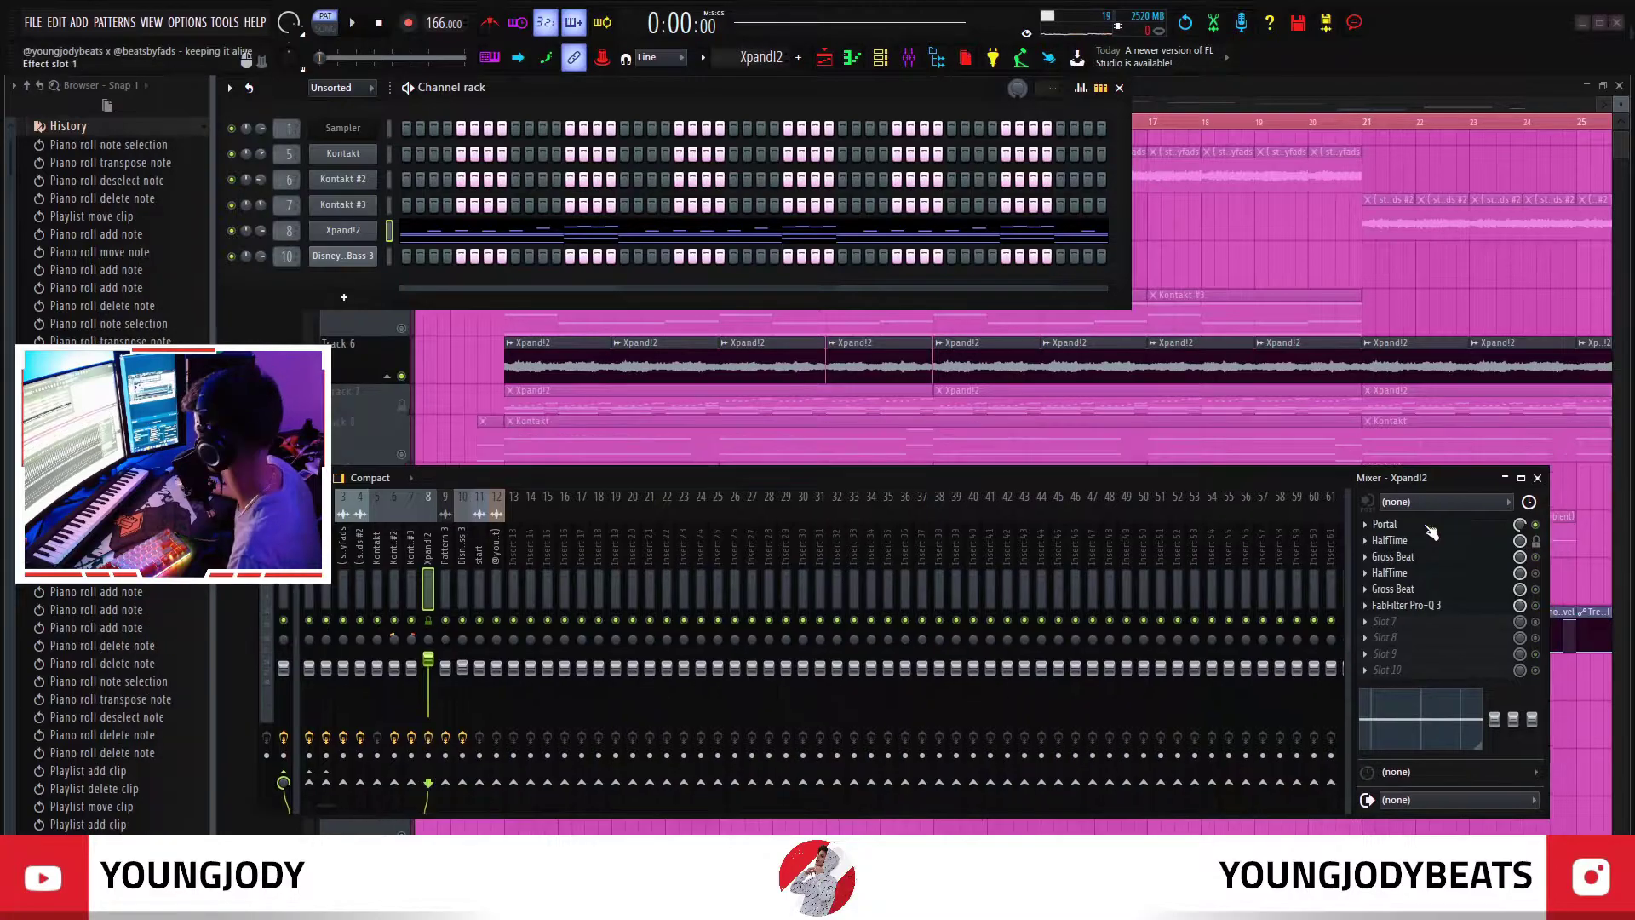
pyautogui.click(1426, 526)
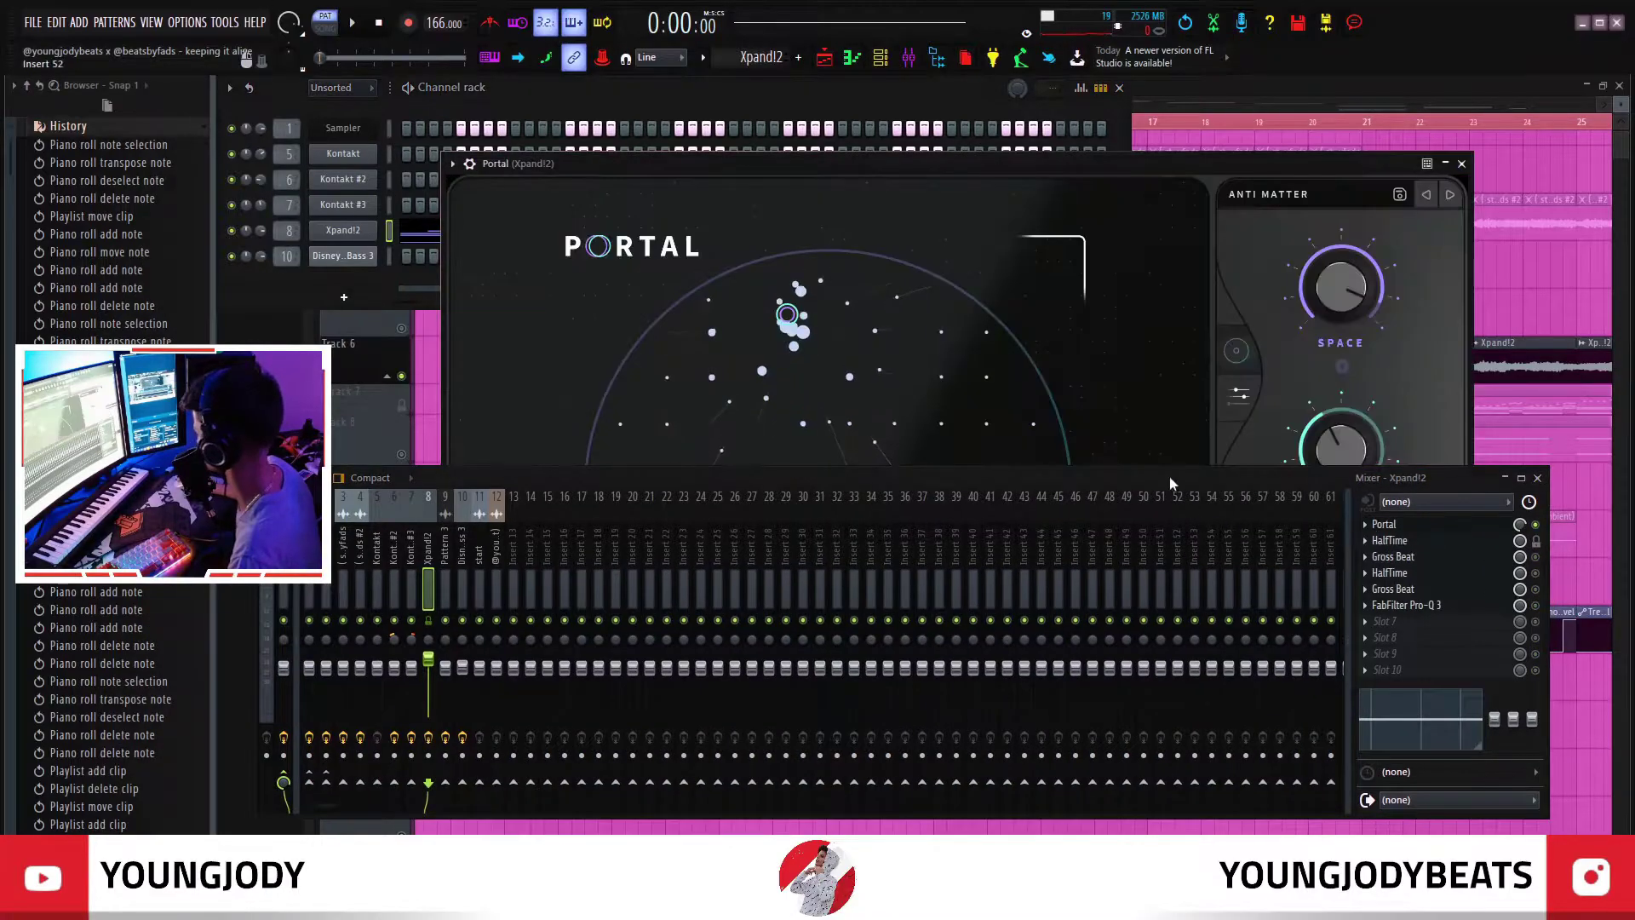
# - Show the Anti Matter preset in Portal's Stretch & Smear list and audition the Xpand!2 pattern with the effect
pyautogui.moveTo(1068, 472); pyautogui.dragTo(1095, 662)
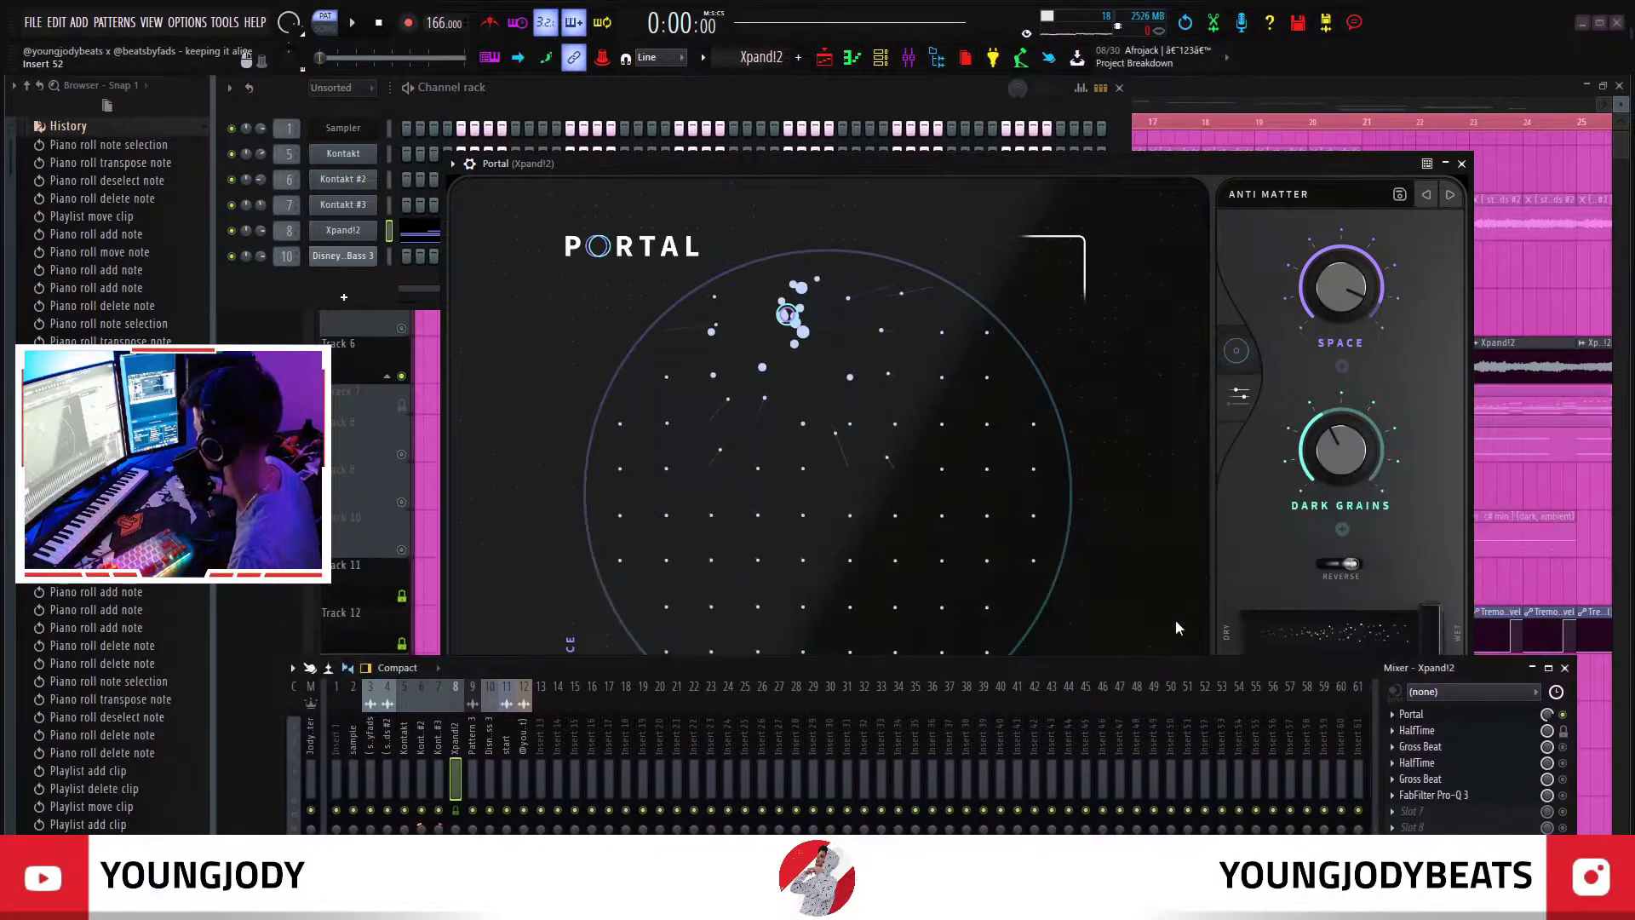
pyautogui.click(1316, 192)
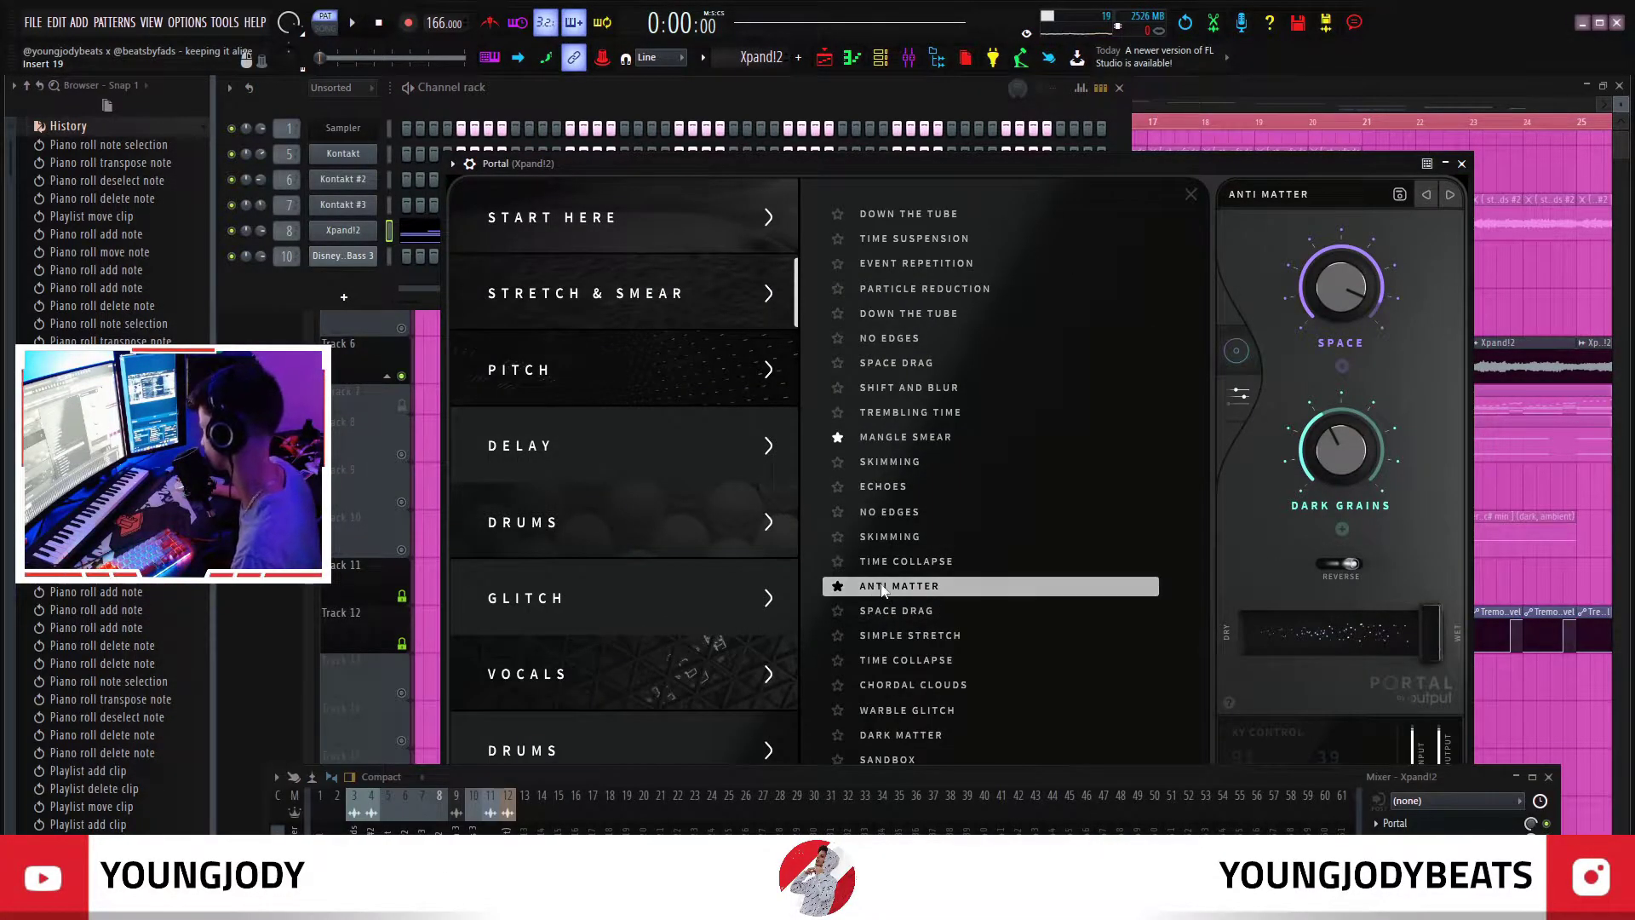
pyautogui.moveTo(918, 779); pyautogui.dragTo(892, 524)
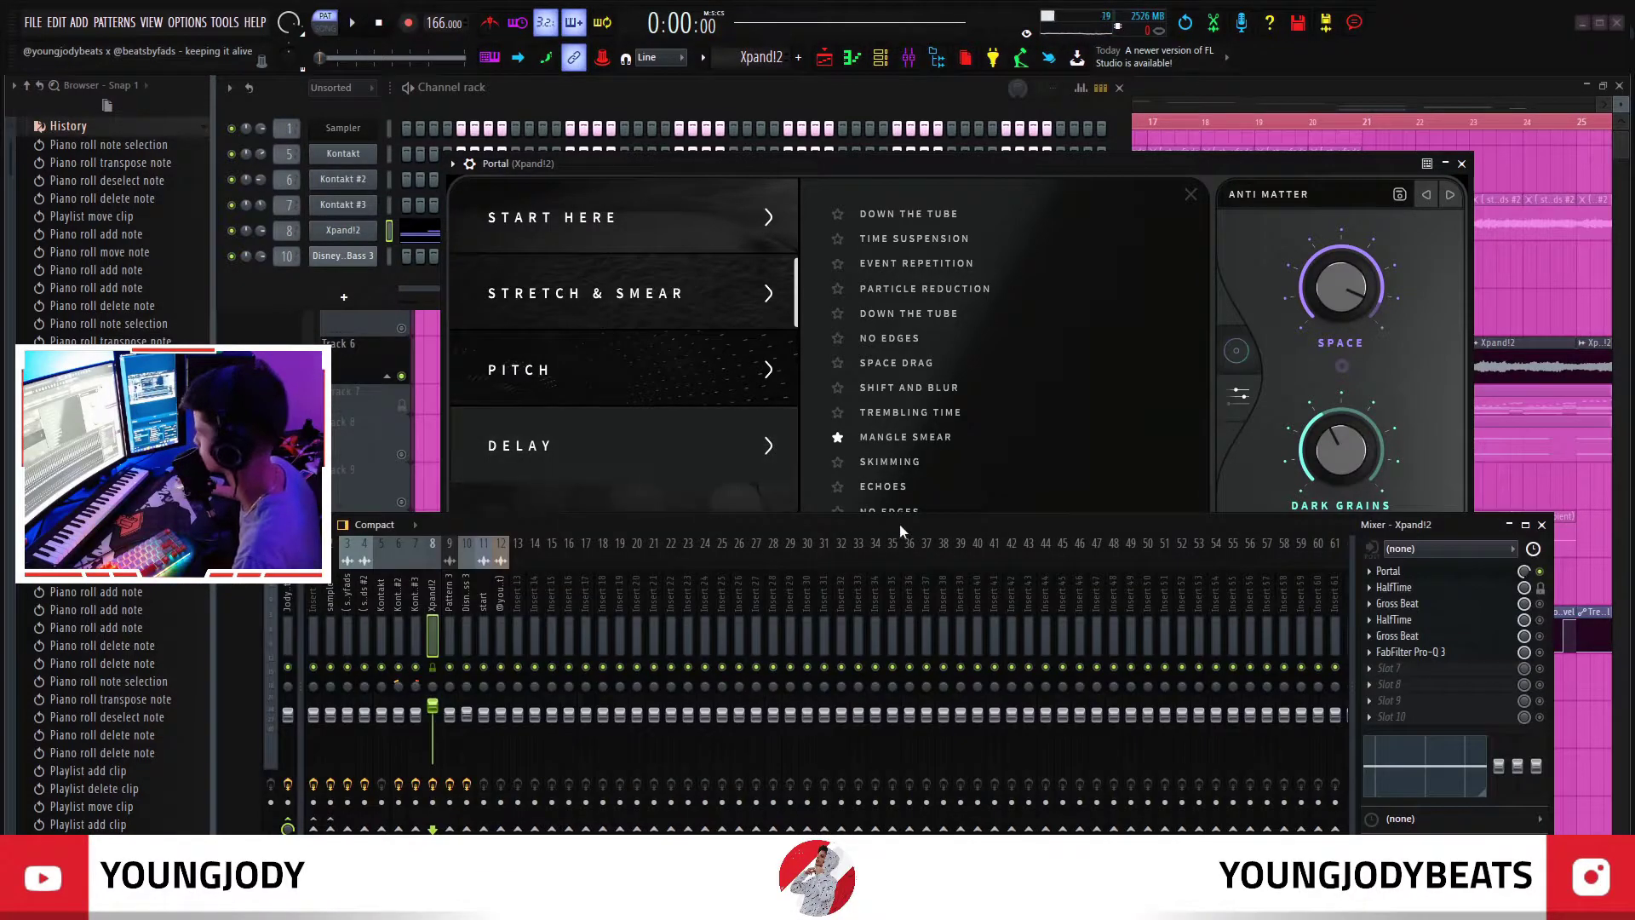
pyautogui.press('space')
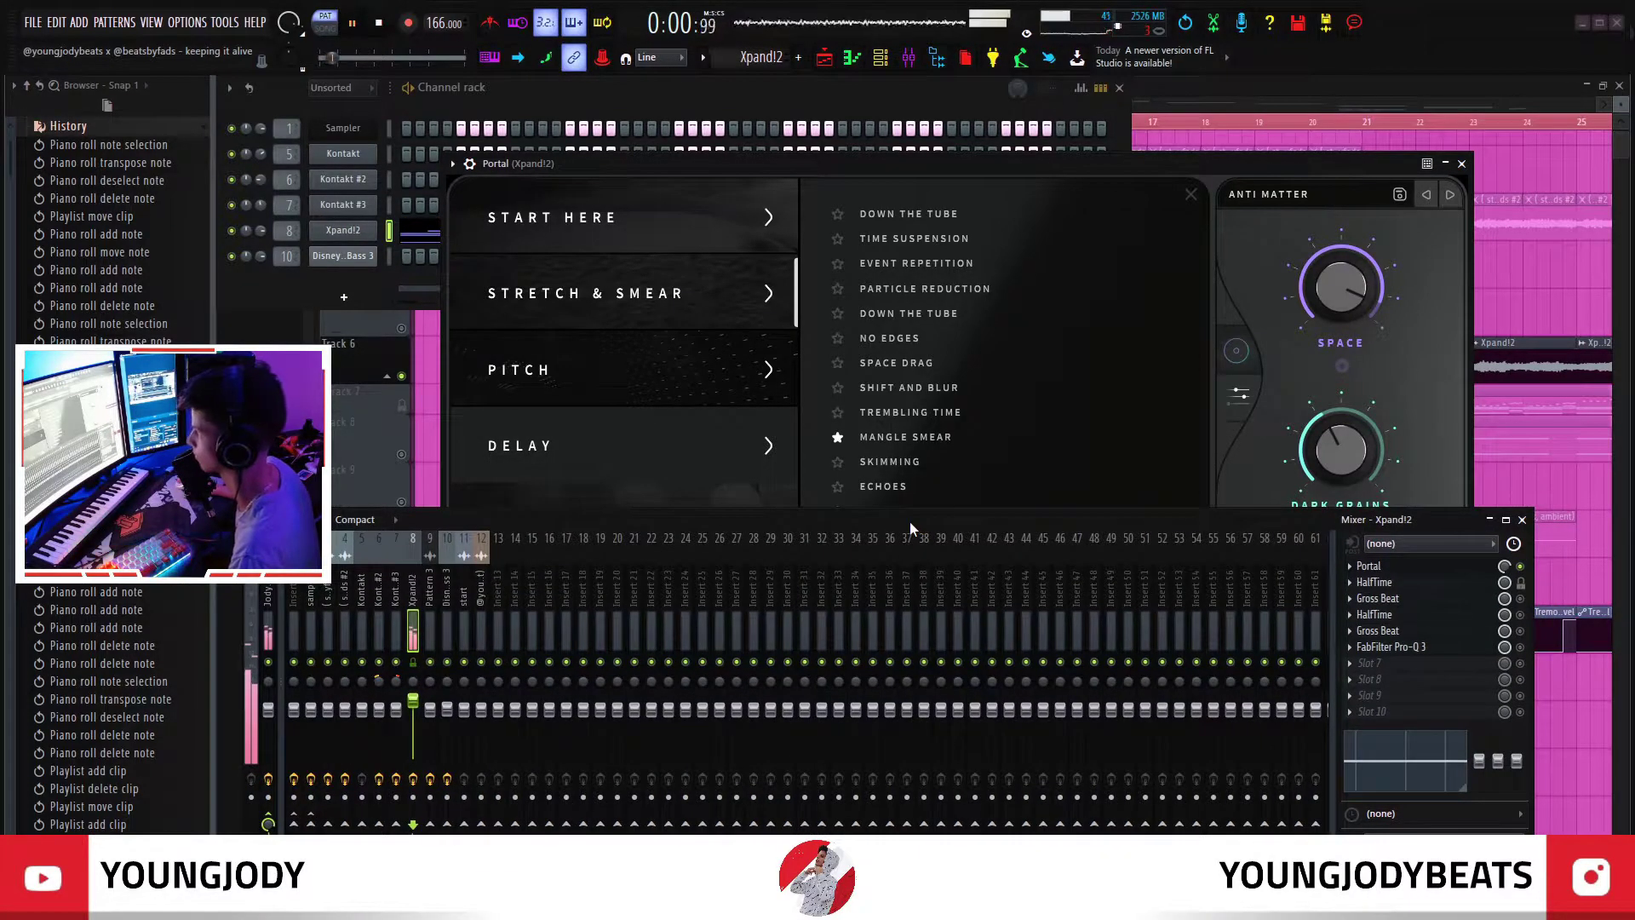
pyautogui.press('space')
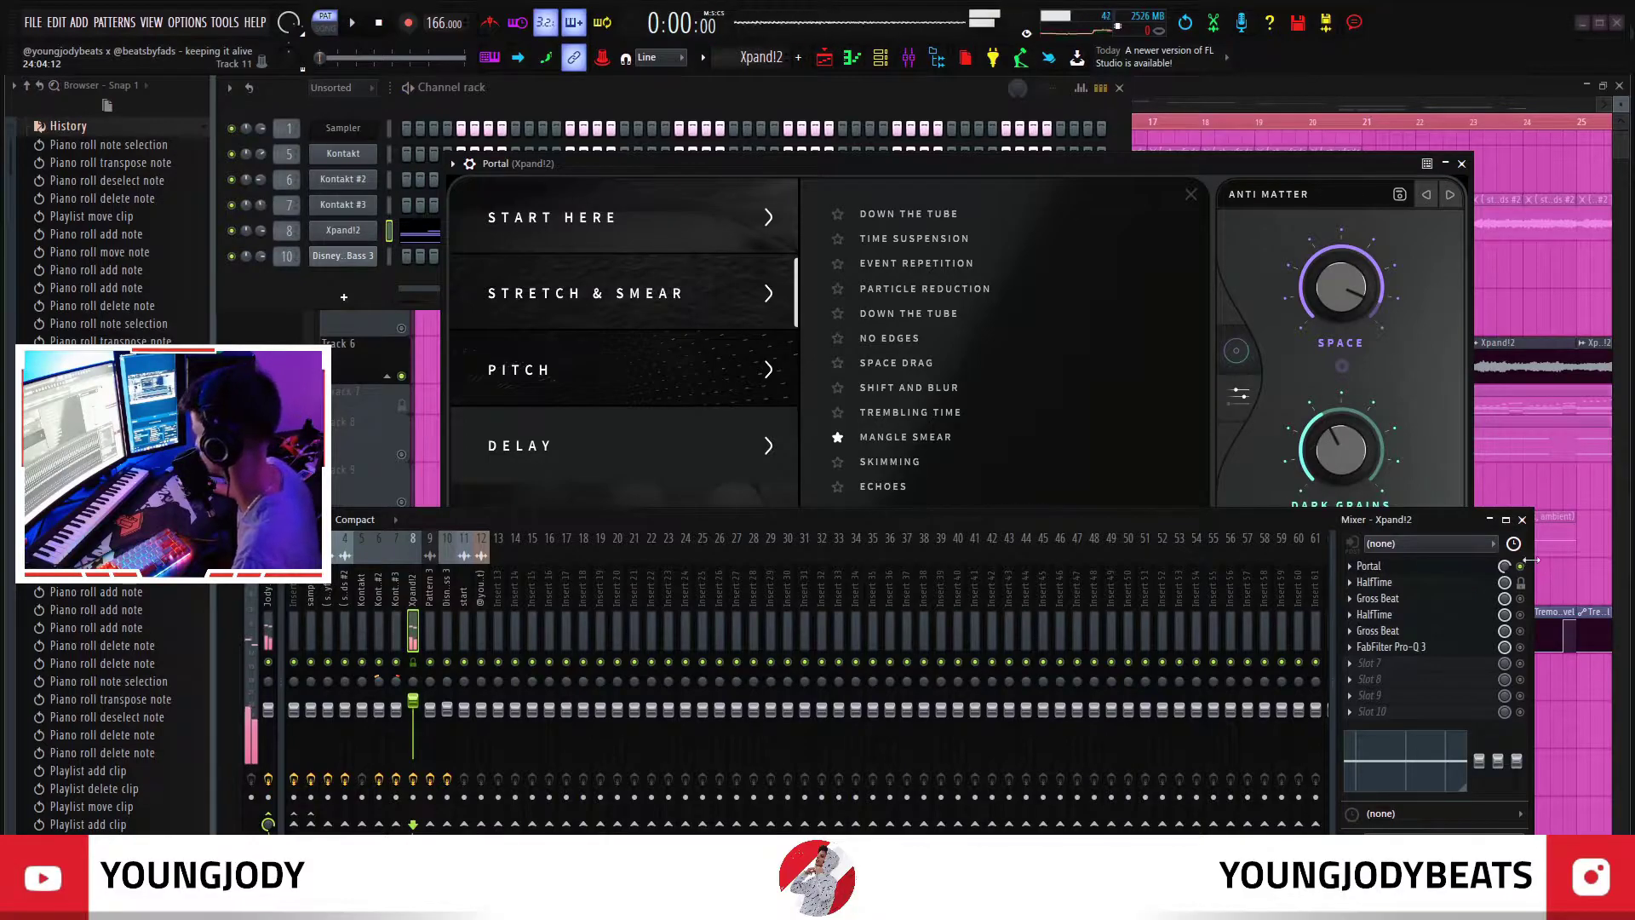
# - Turn on the first Gross Beat on the Xpand!2 mixer track, show its time curve and audition the pattern
pyautogui.click(1520, 598)
pyautogui.click(1388, 597)
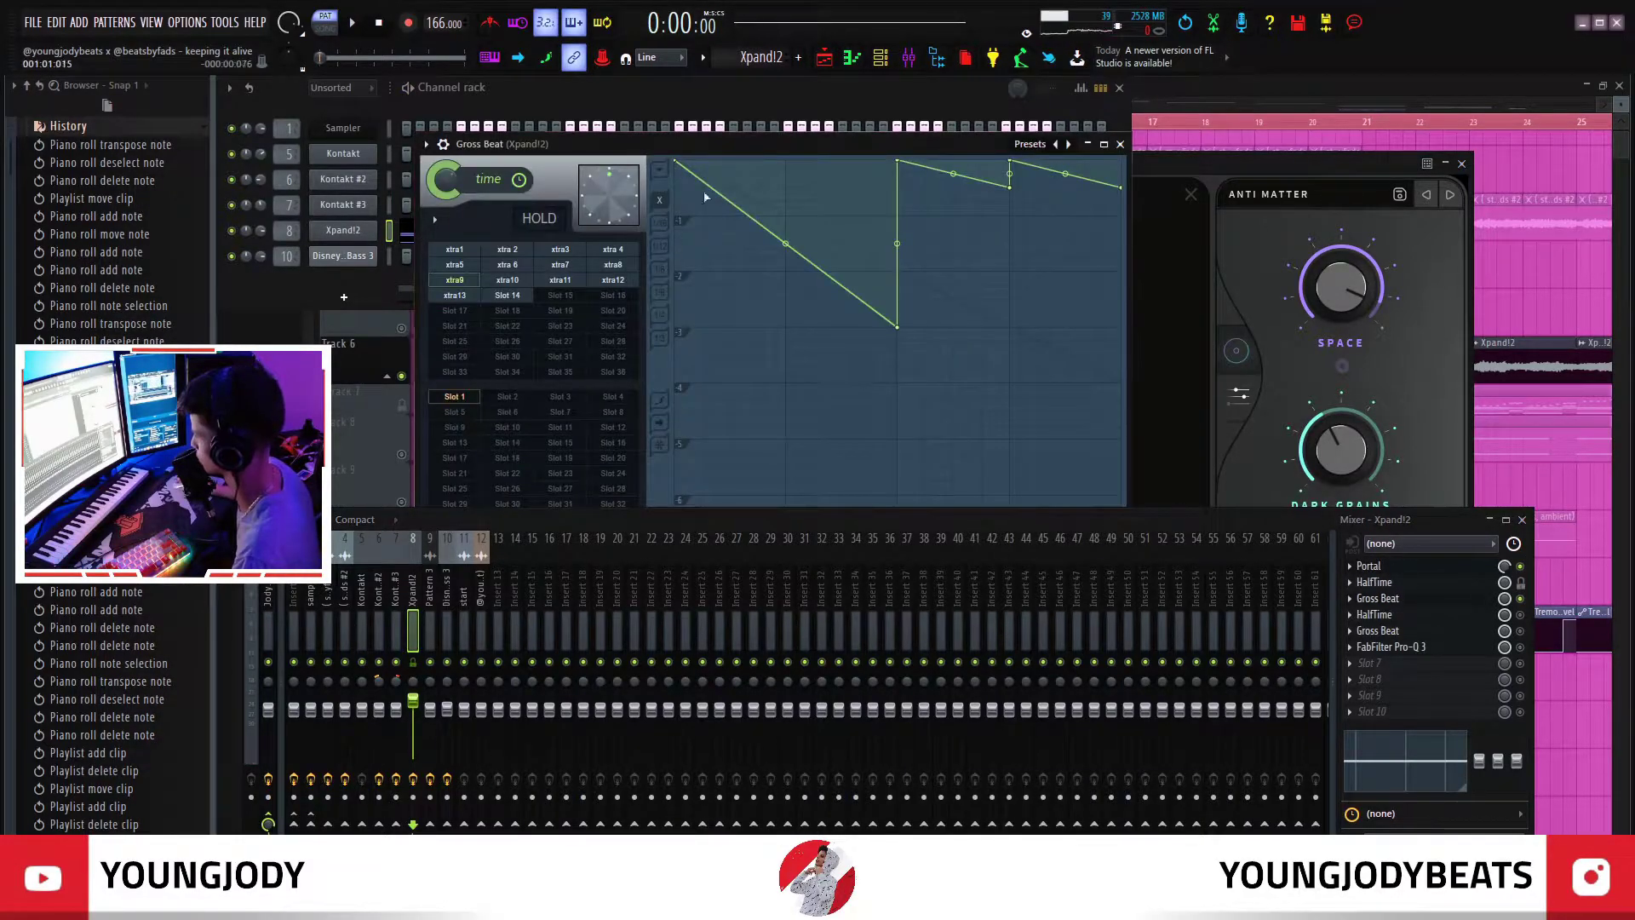
pyautogui.moveTo(743, 150); pyautogui.dragTo(745, 178)
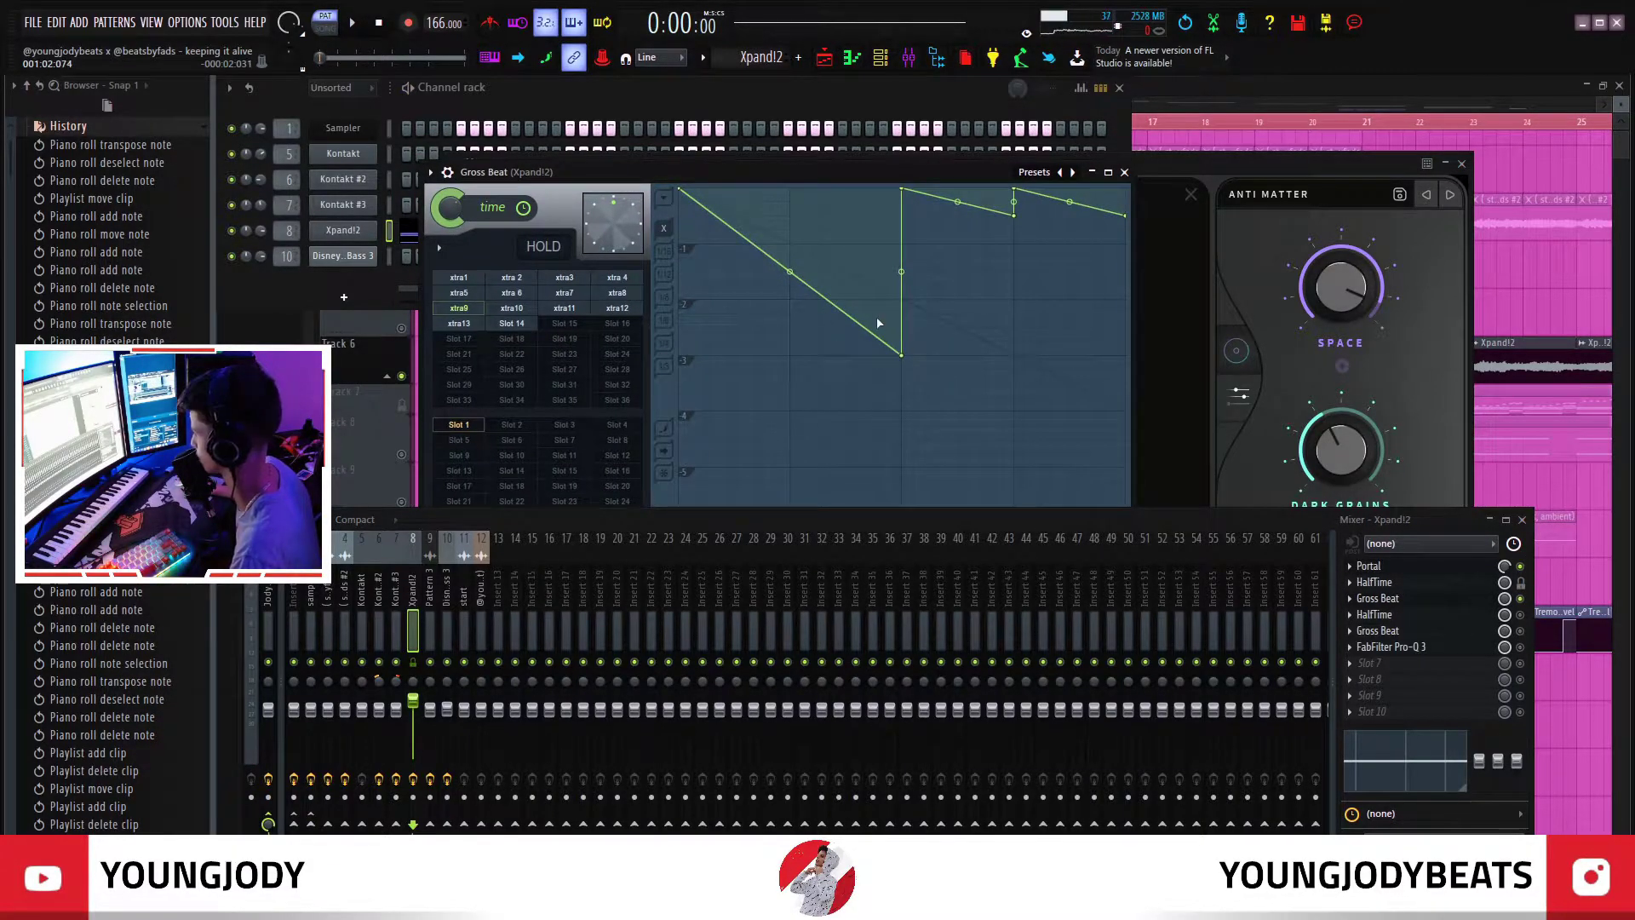
pyautogui.press('space')
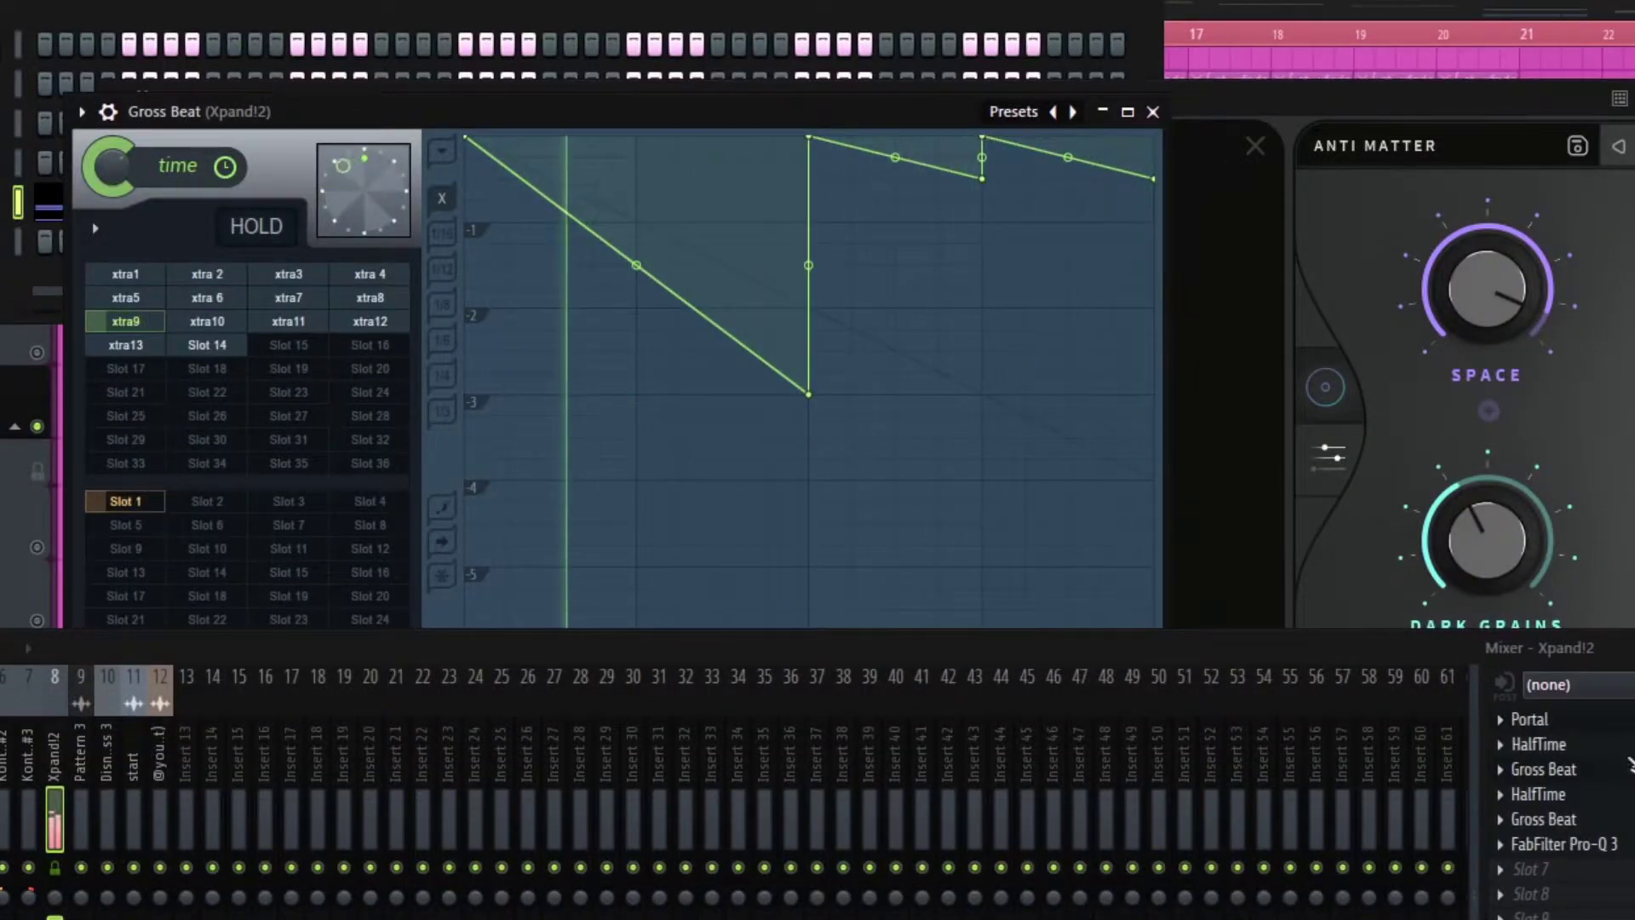
pyautogui.press('space')
# - Open the second HalfTime on the Xpand!2 mixer track, set its Smooth to FX 500ms and play the pattern
pyautogui.click(1610, 794)
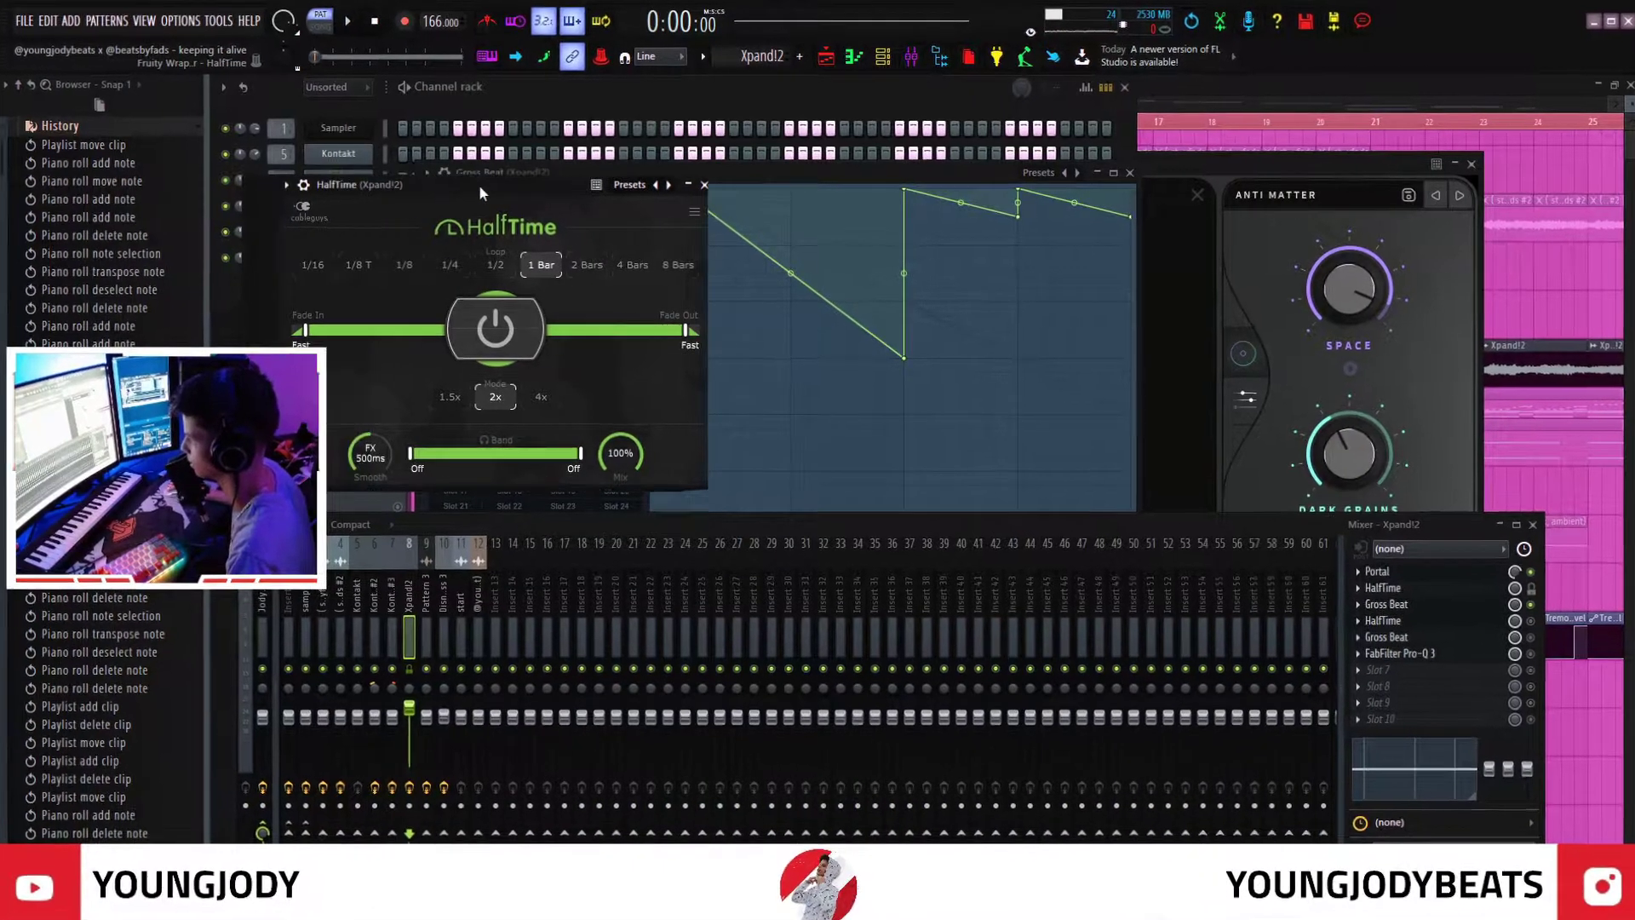
pyautogui.moveTo(479, 184); pyautogui.dragTo(736, 181)
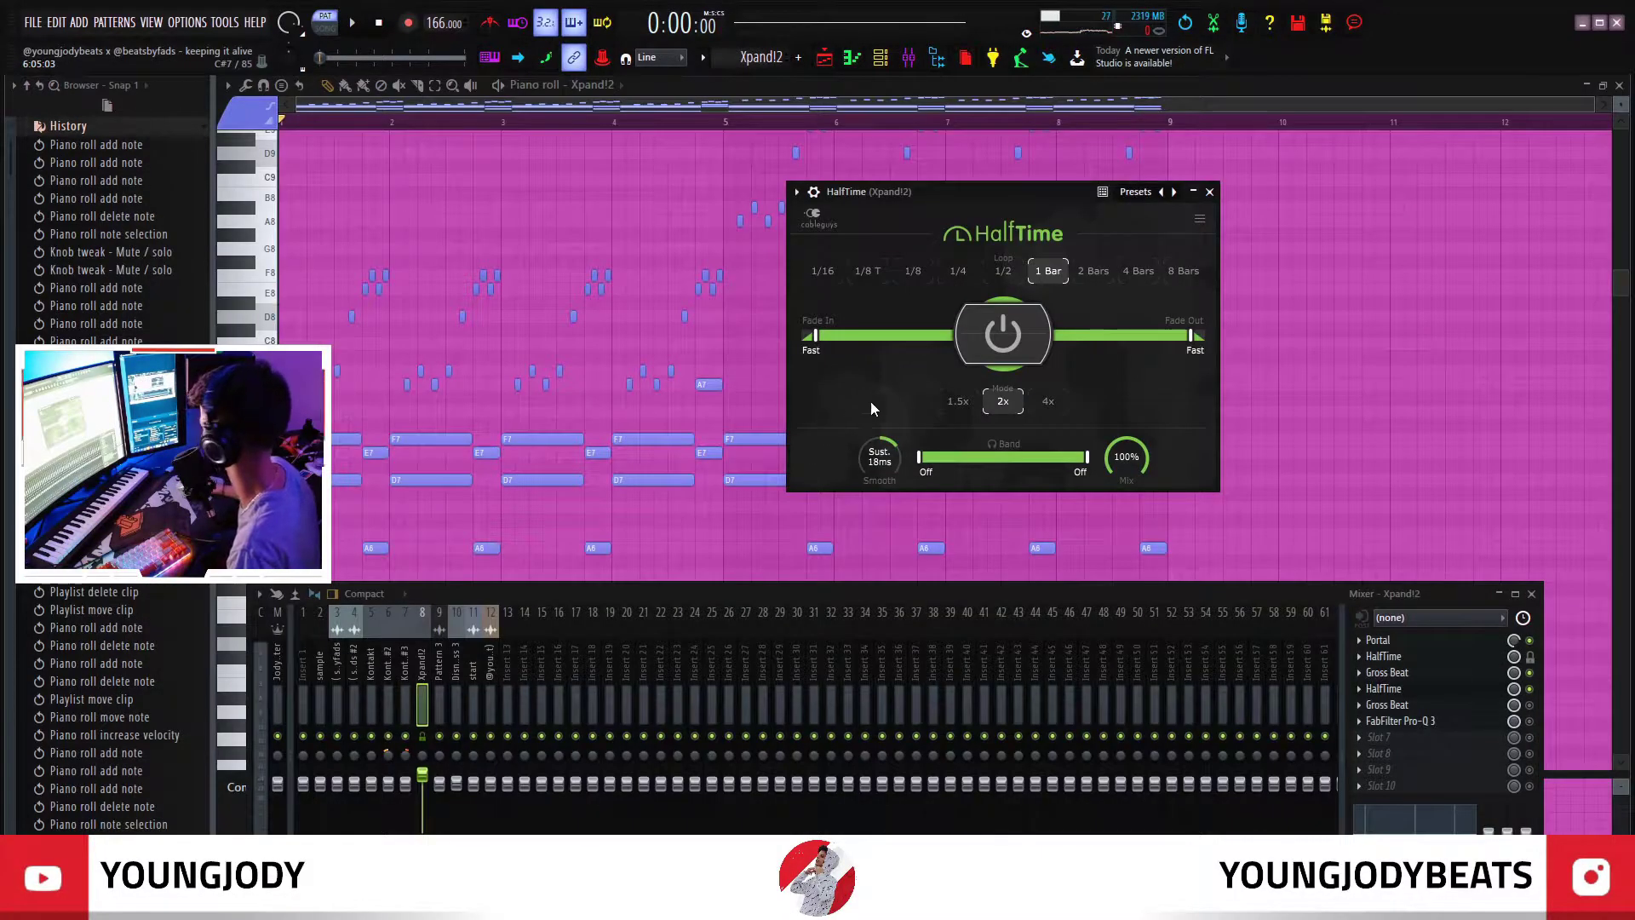
pyautogui.moveTo(884, 451); pyautogui.dragTo(884, 482)
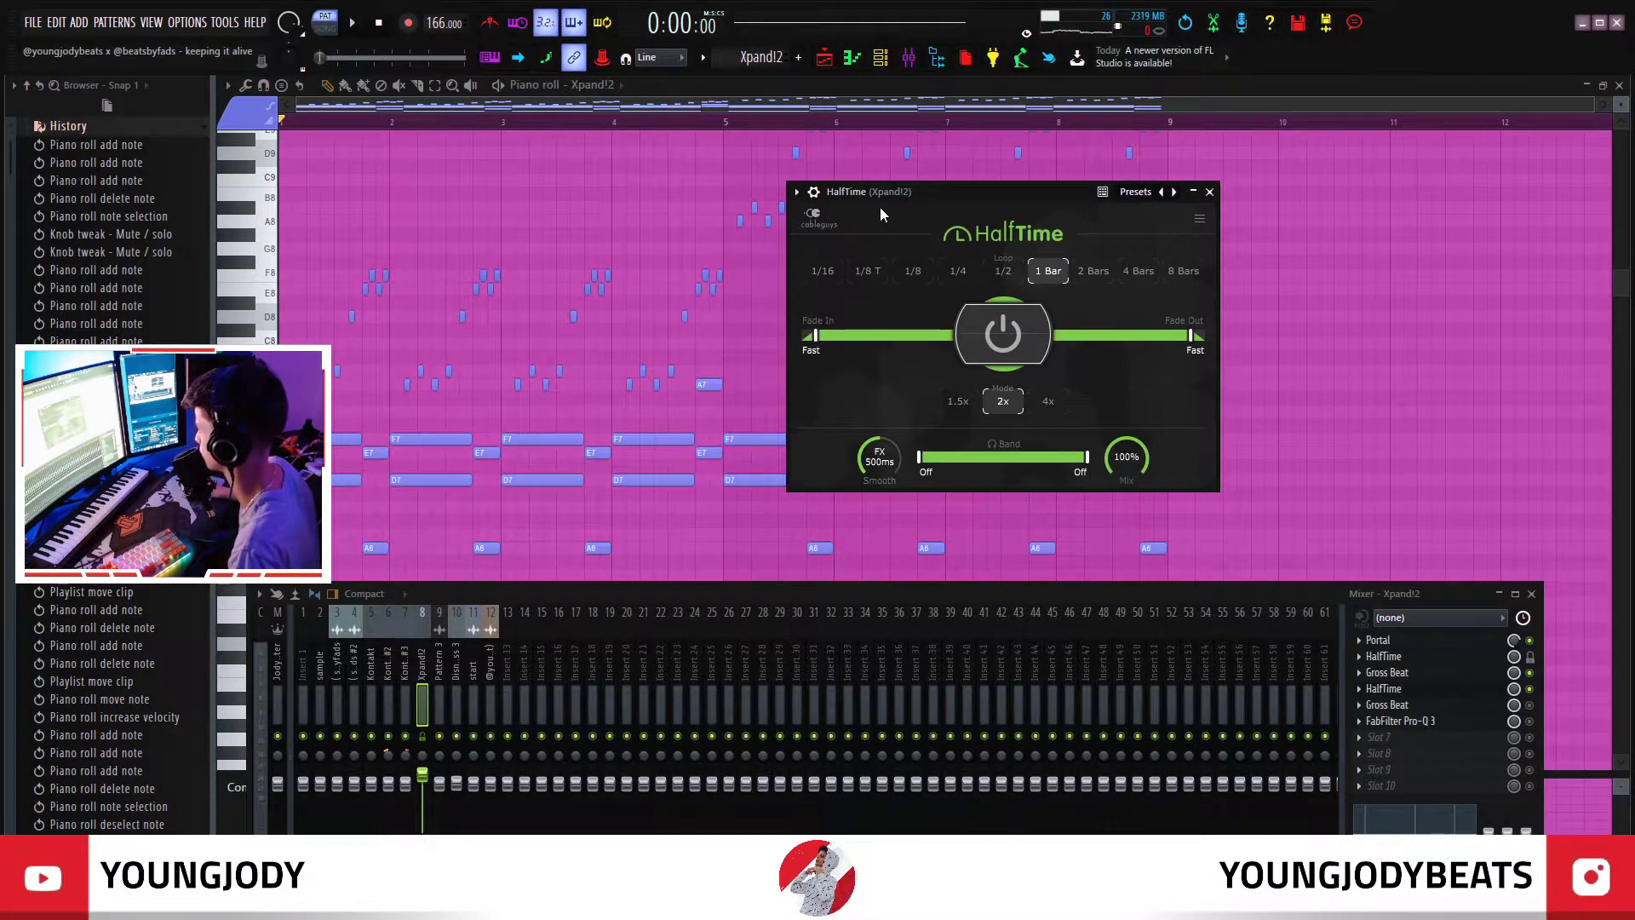
pyautogui.moveTo(880, 194); pyautogui.dragTo(993, 187)
pyautogui.moveTo(373, 126); pyautogui.dragTo(340, 141)
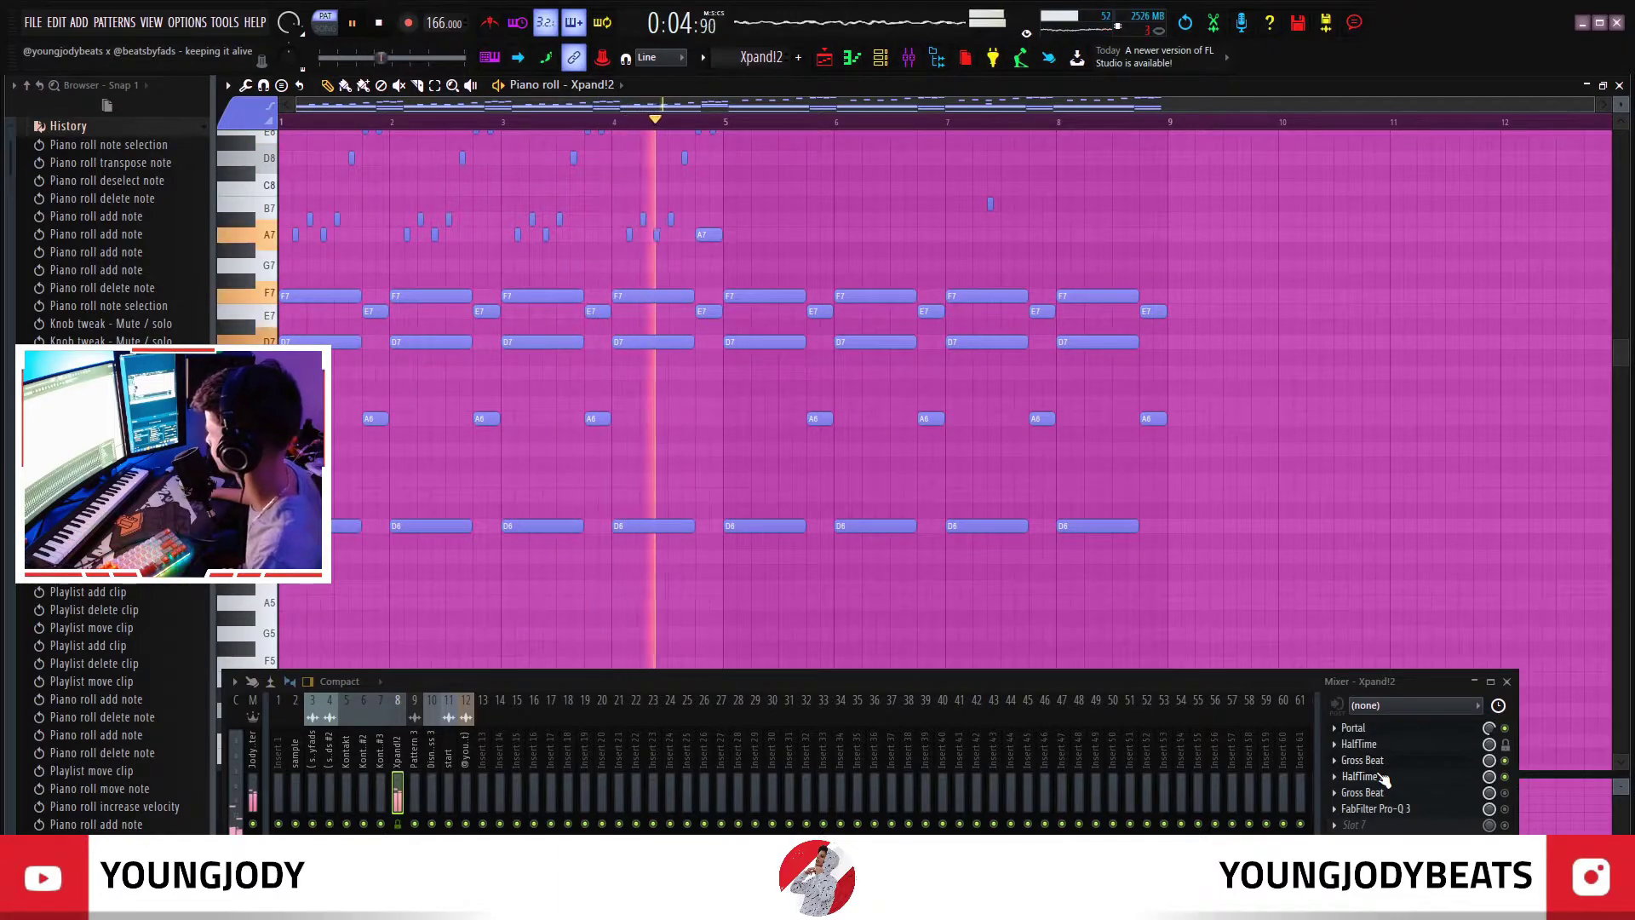
# - Turn on the second Gross Beat on the Xpand!2 mixer track and play the pattern with its WishWash 2 curve
pyautogui.scroll(3, 1103, 539)
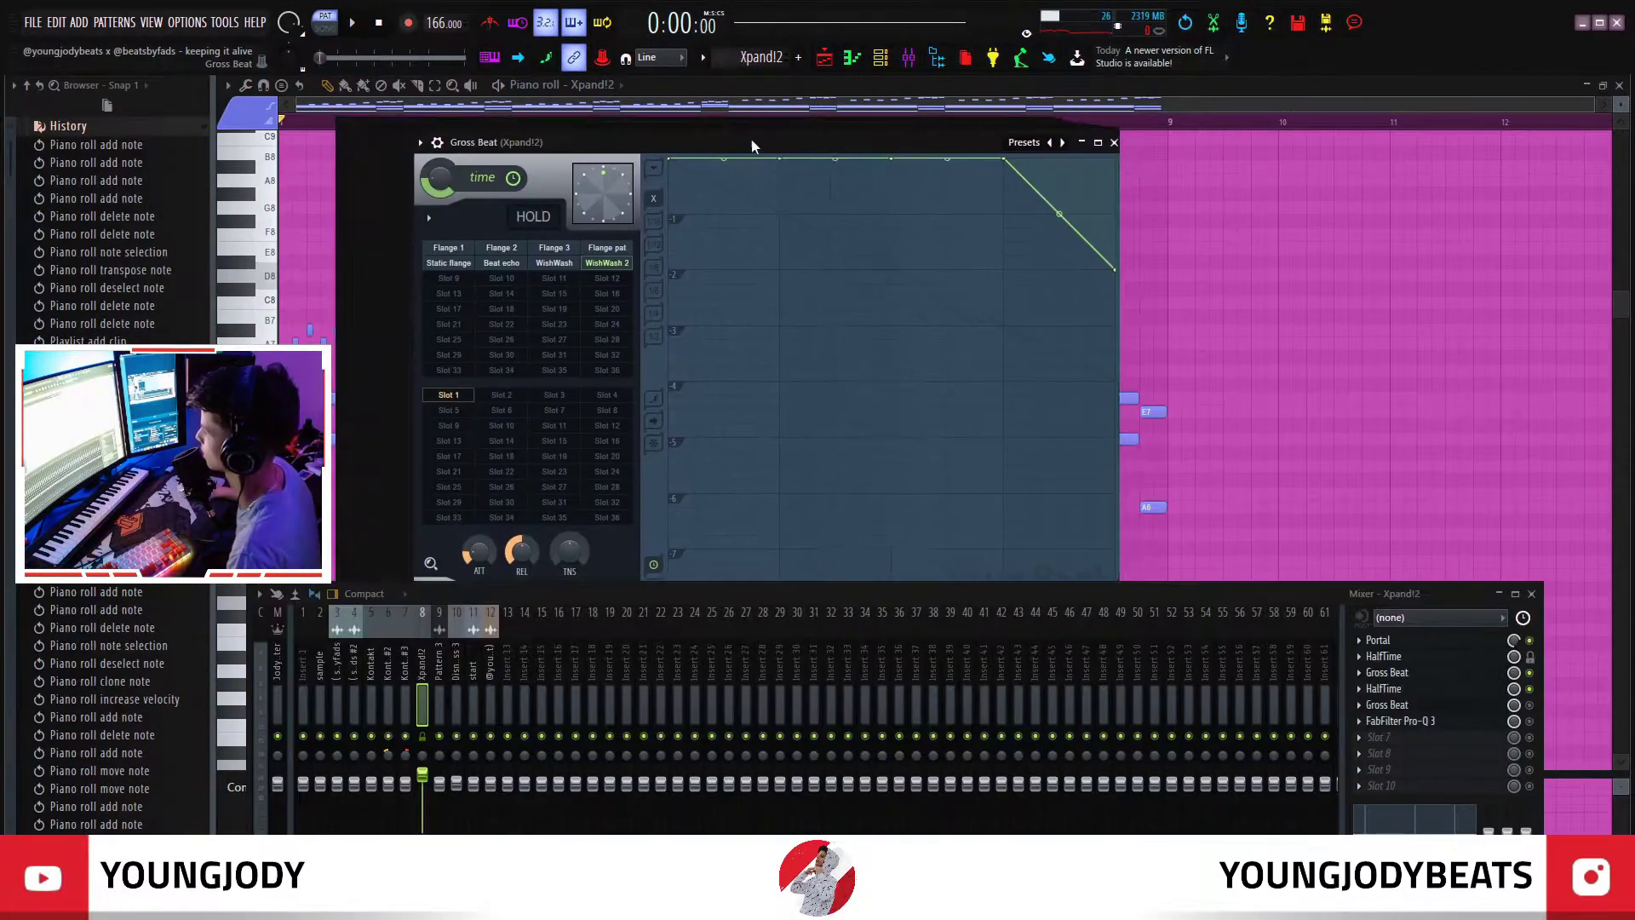
pyautogui.moveTo(753, 146); pyautogui.dragTo(778, 150)
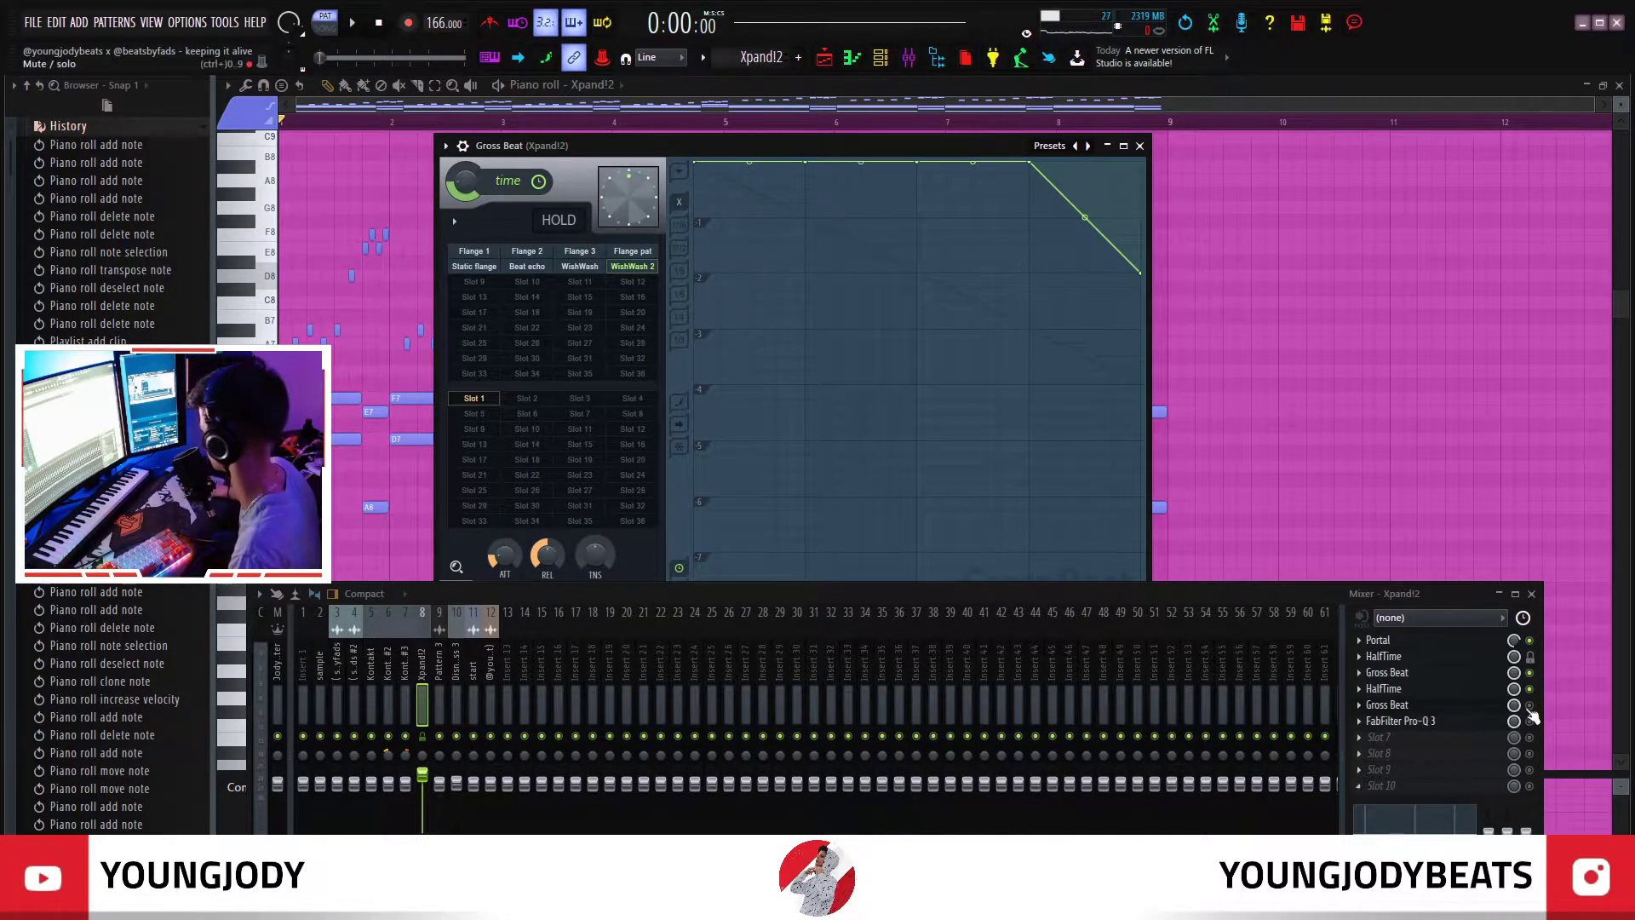
pyautogui.press('space')
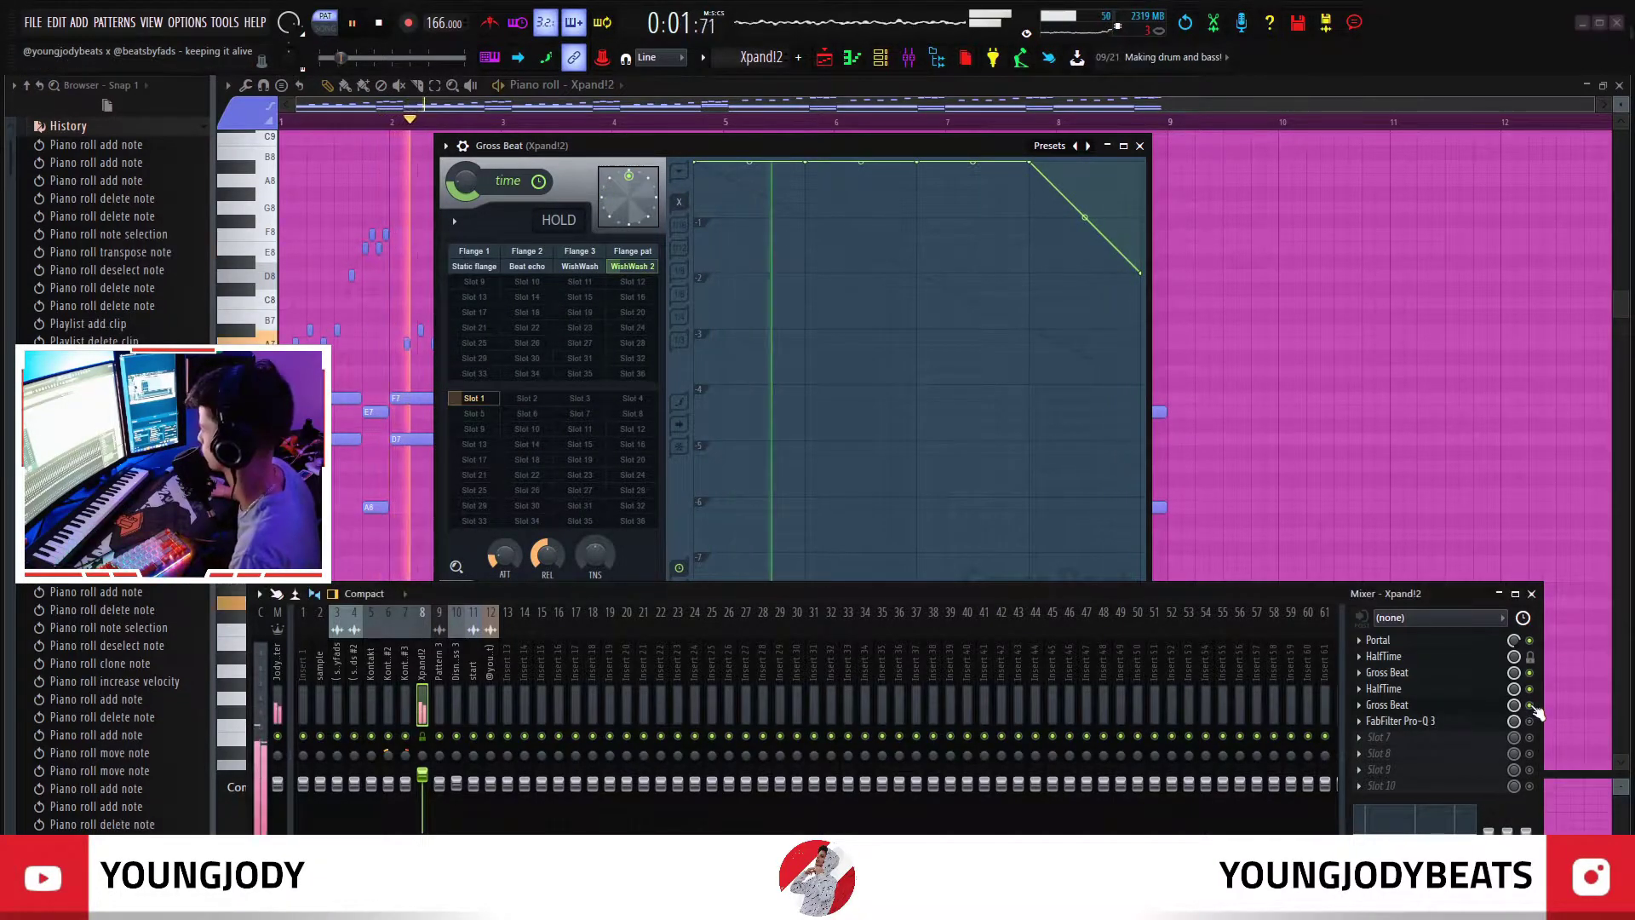
pyautogui.click(1383, 688)
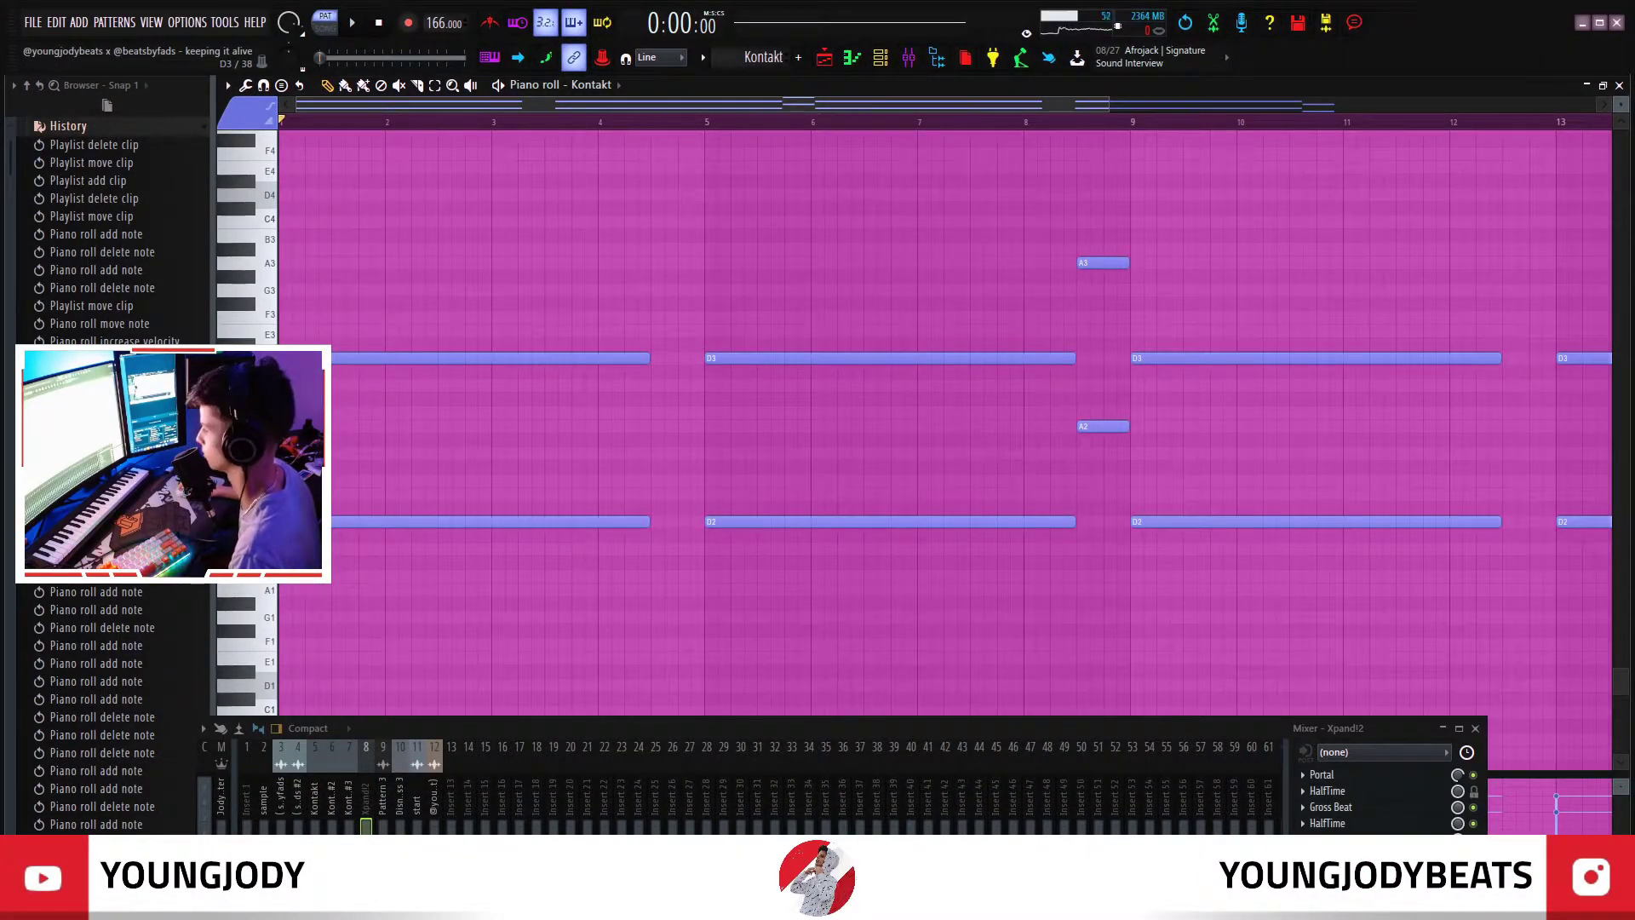
# - Open the Disneystar CashMoneyAp Bass 3 pattern and show the Decapitator, Fruity Bass Boost, Fruity Flangus and Fruity Balance effects on its mixer track
pyautogui.scroll(-2, 1056, 355)
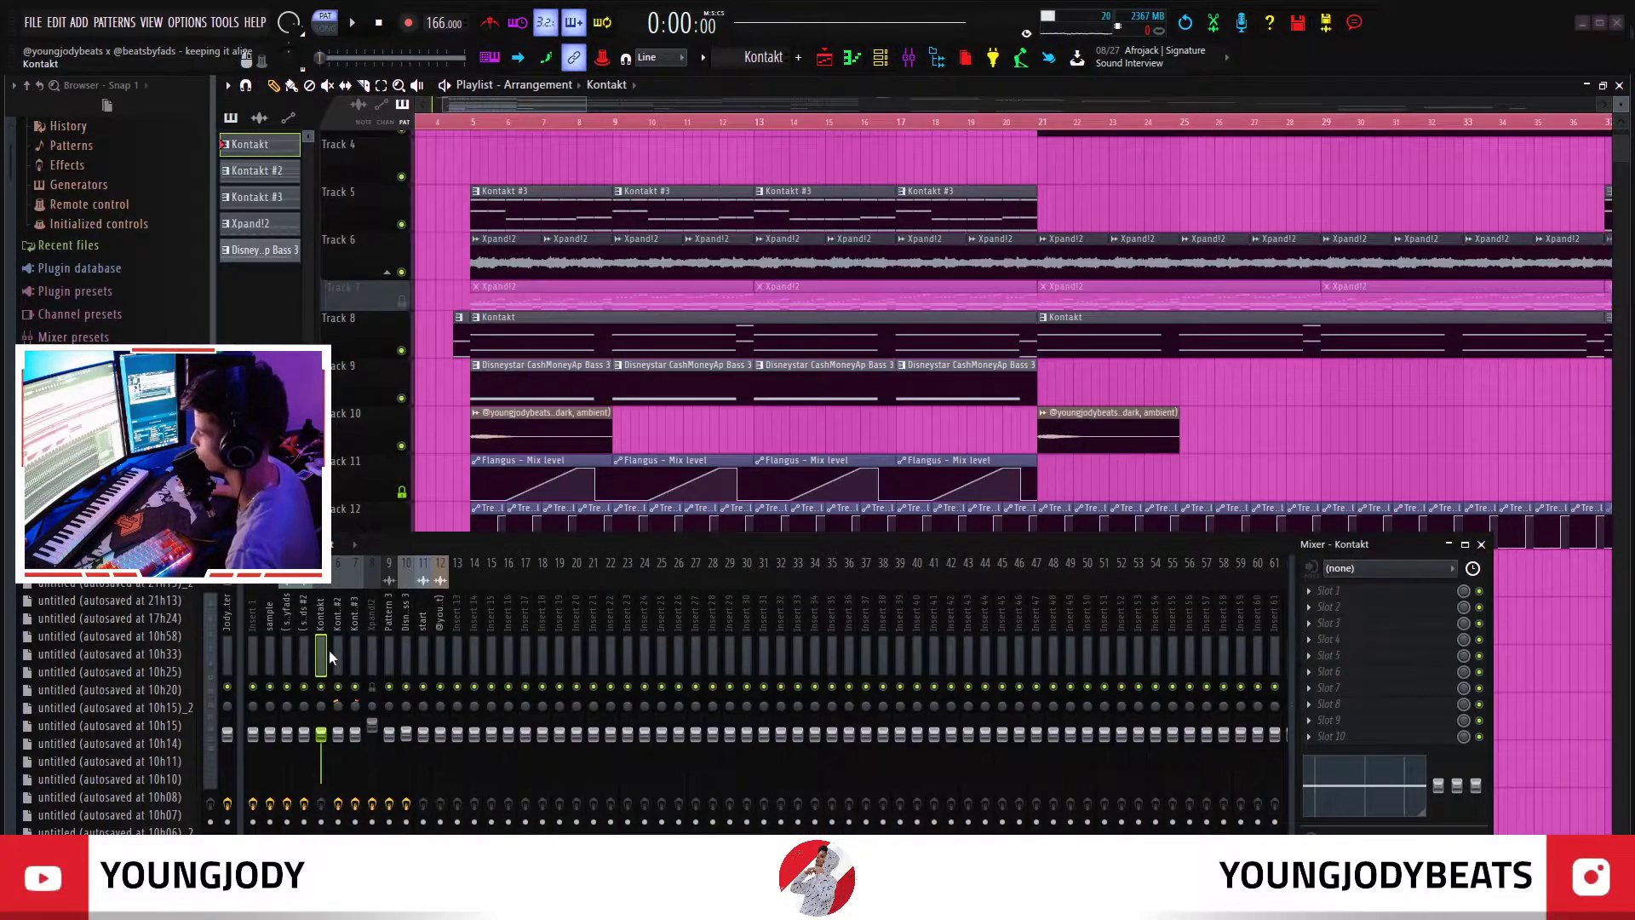
pyautogui.doubleClick(539, 385)
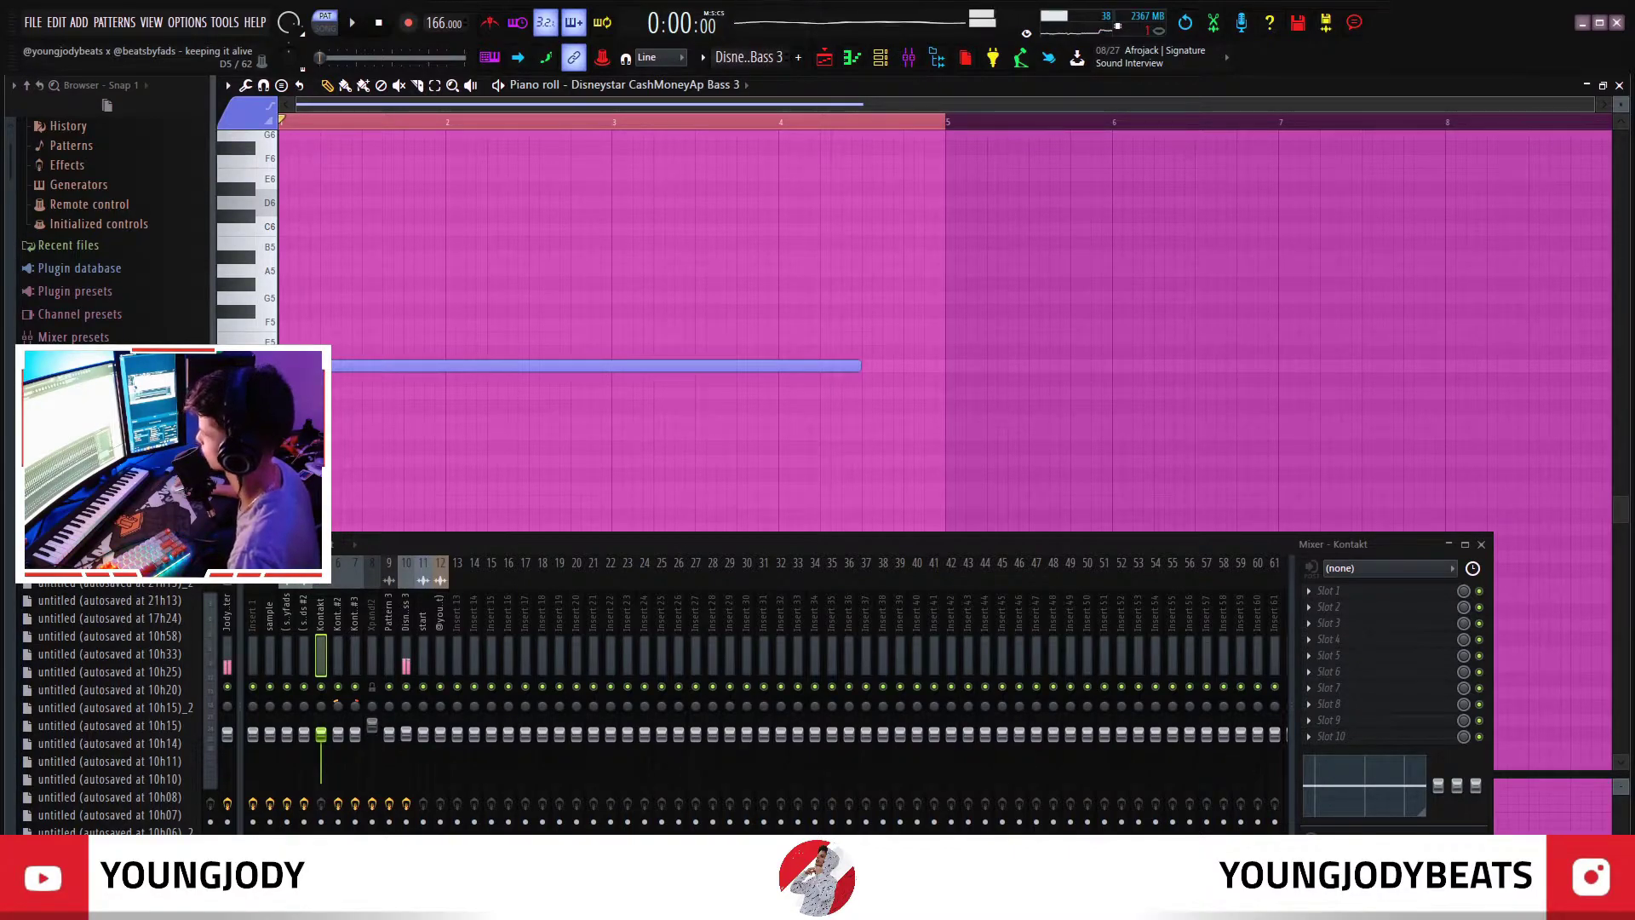
pyautogui.click(1354, 593)
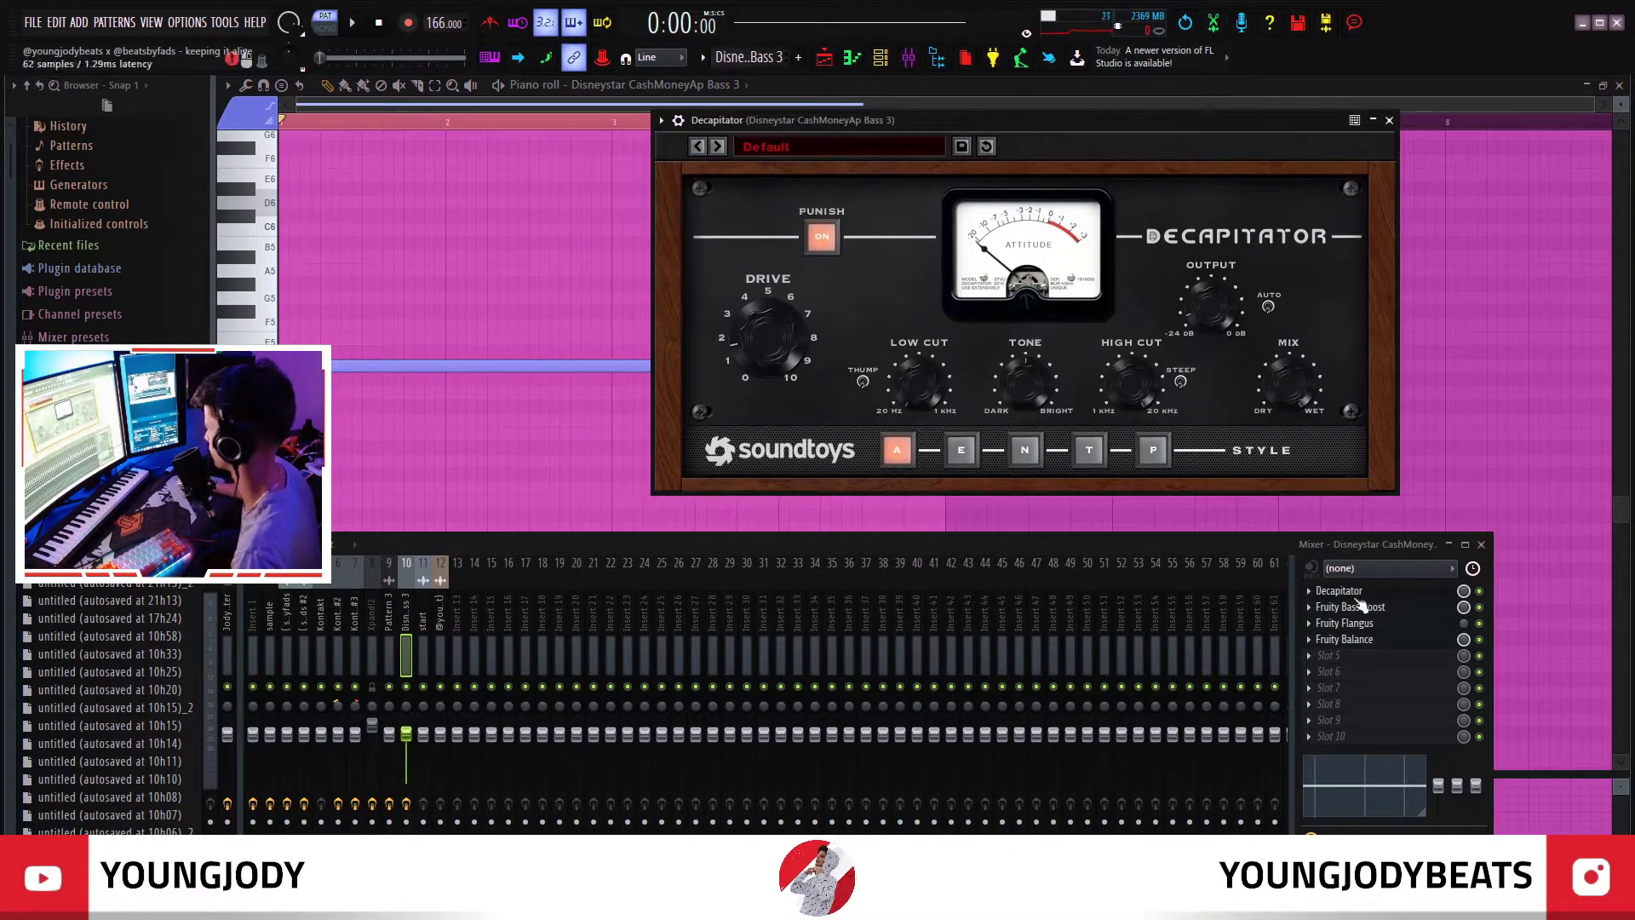
pyautogui.click(1350, 606)
pyautogui.click(1345, 623)
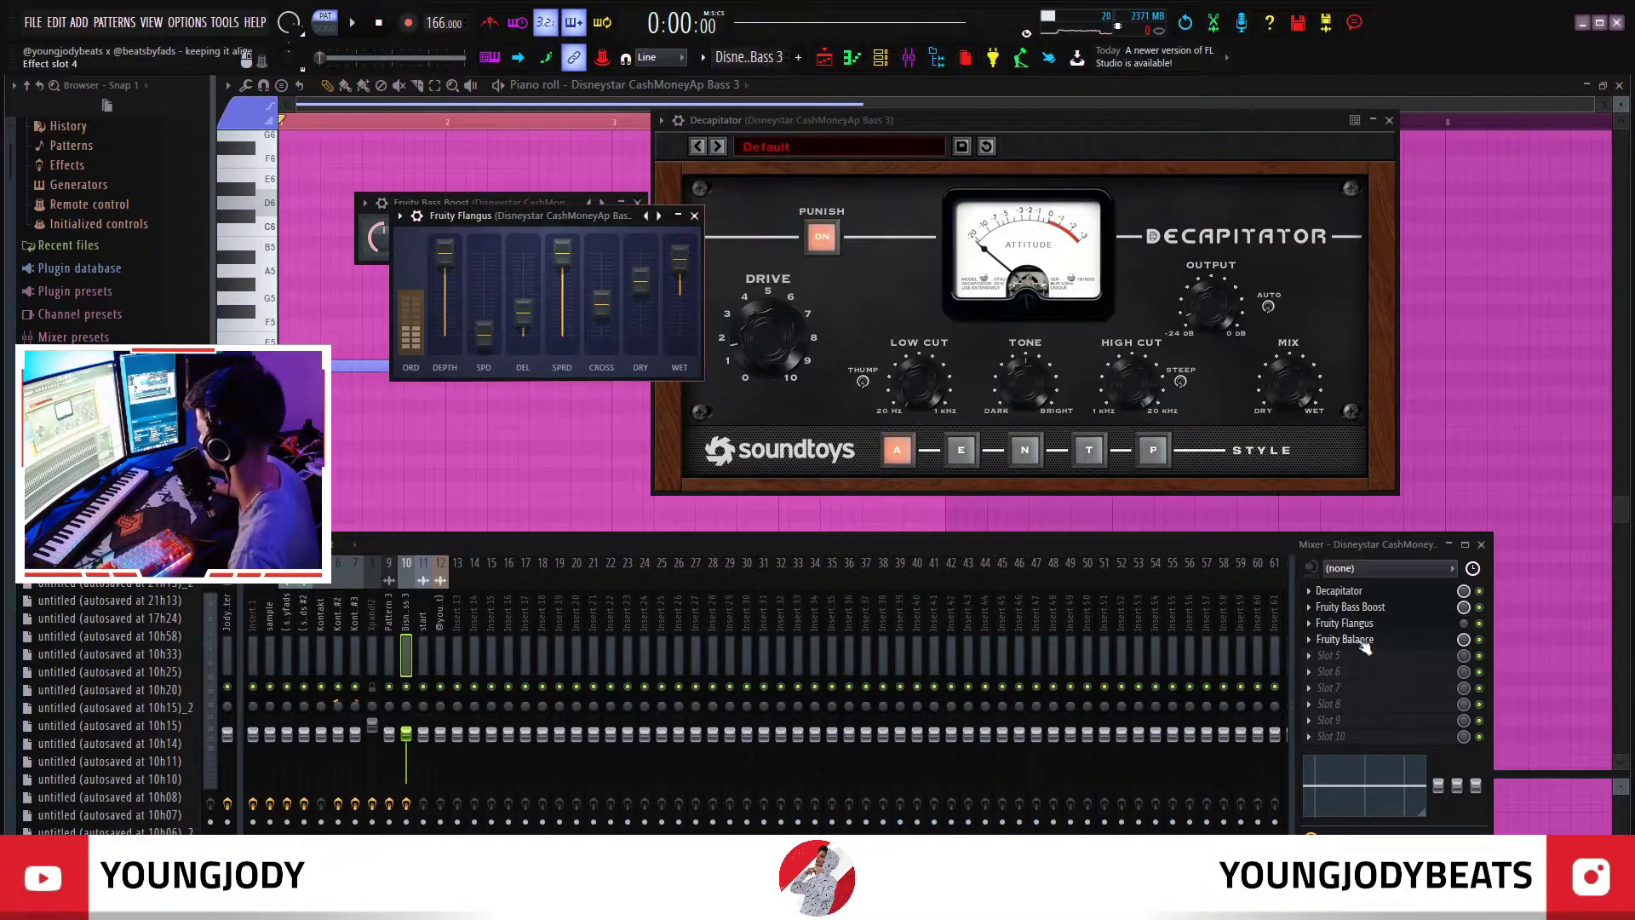
pyautogui.click(1344, 639)
pyautogui.moveTo(443, 276); pyautogui.dragTo(1054, 317)
pyautogui.moveTo(521, 215); pyautogui.dragTo(440, 348)
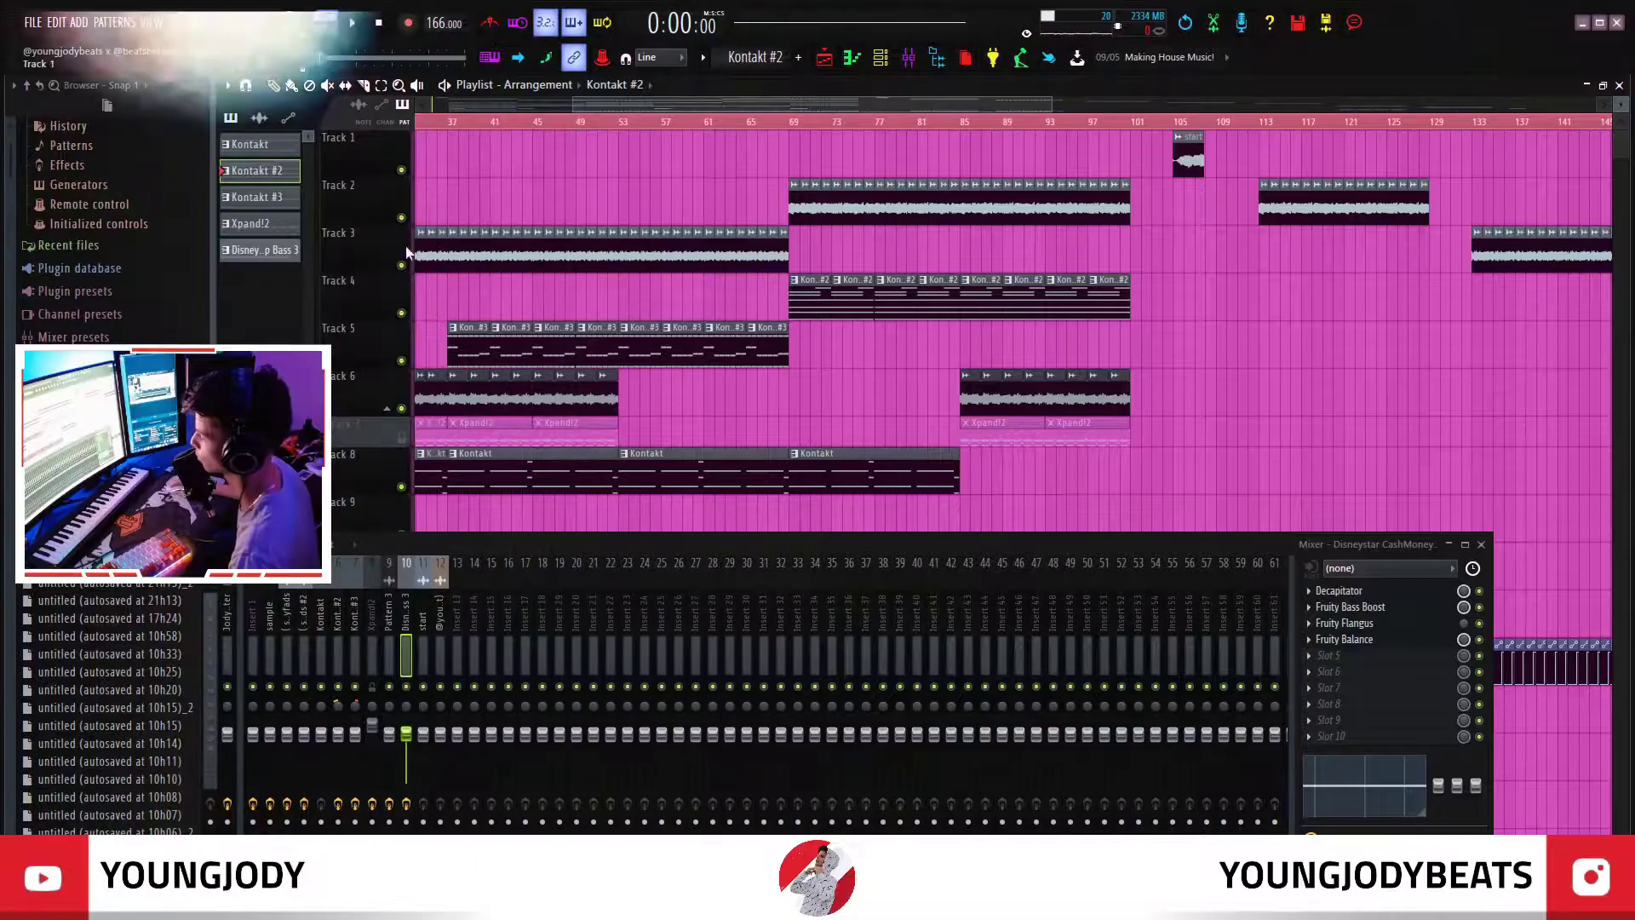
# - Draw a short stacked chord of D4, A4, D5, A5, D6, F6 and A6 at bar 5 in the Kontakt #2 pattern
pyautogui.press('space')
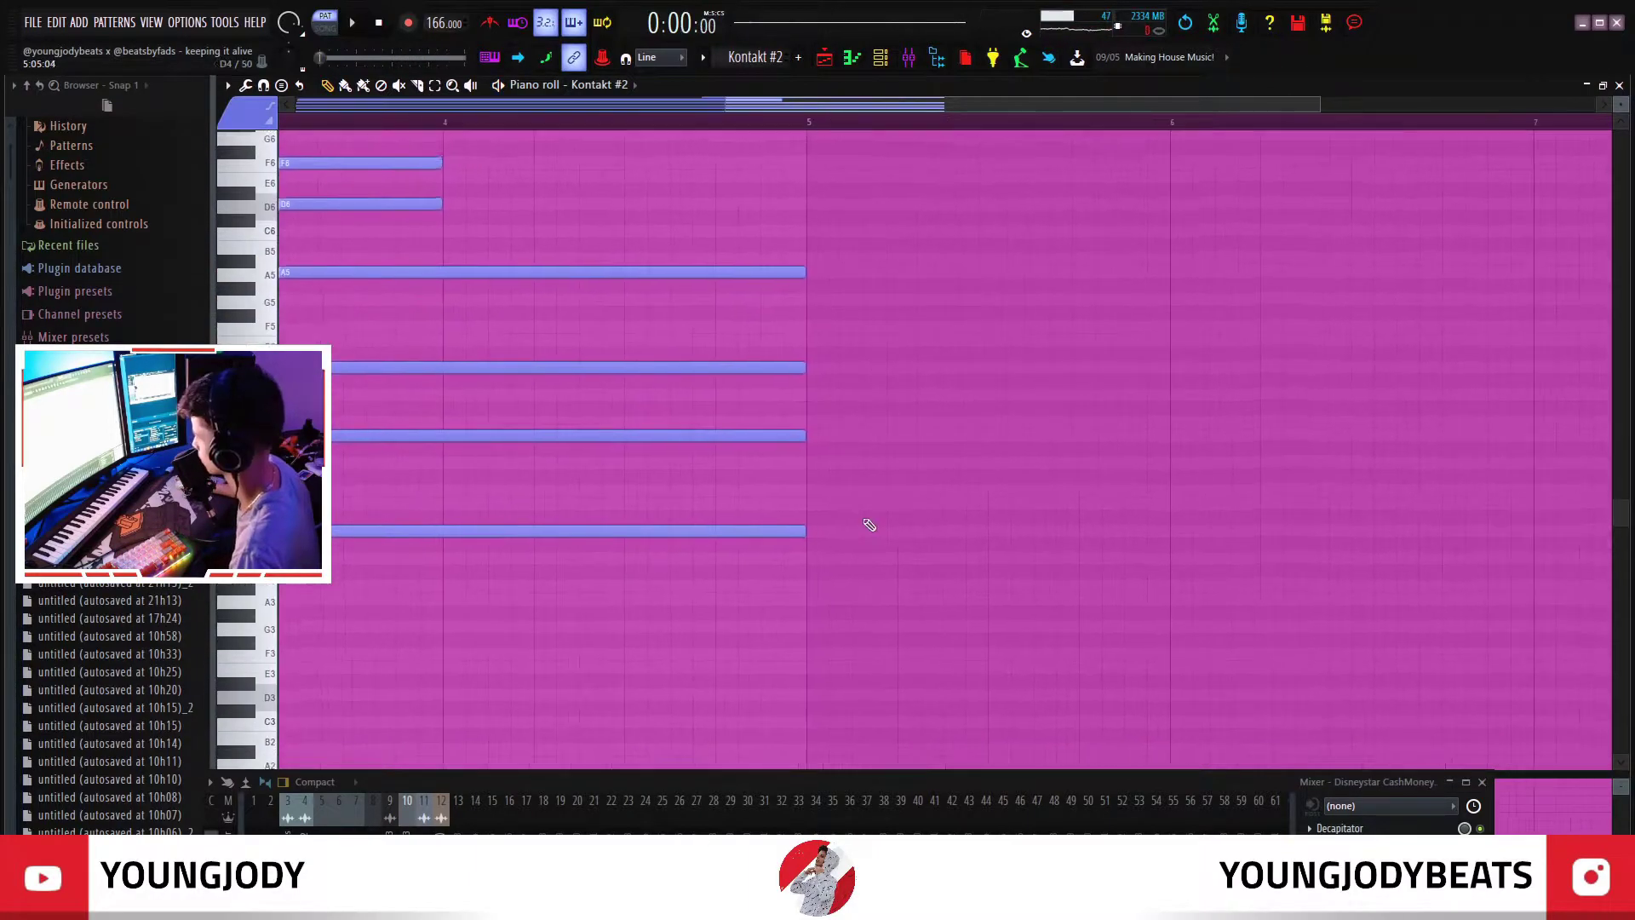
pyautogui.moveTo(865, 520); pyautogui.dragTo(829, 513)
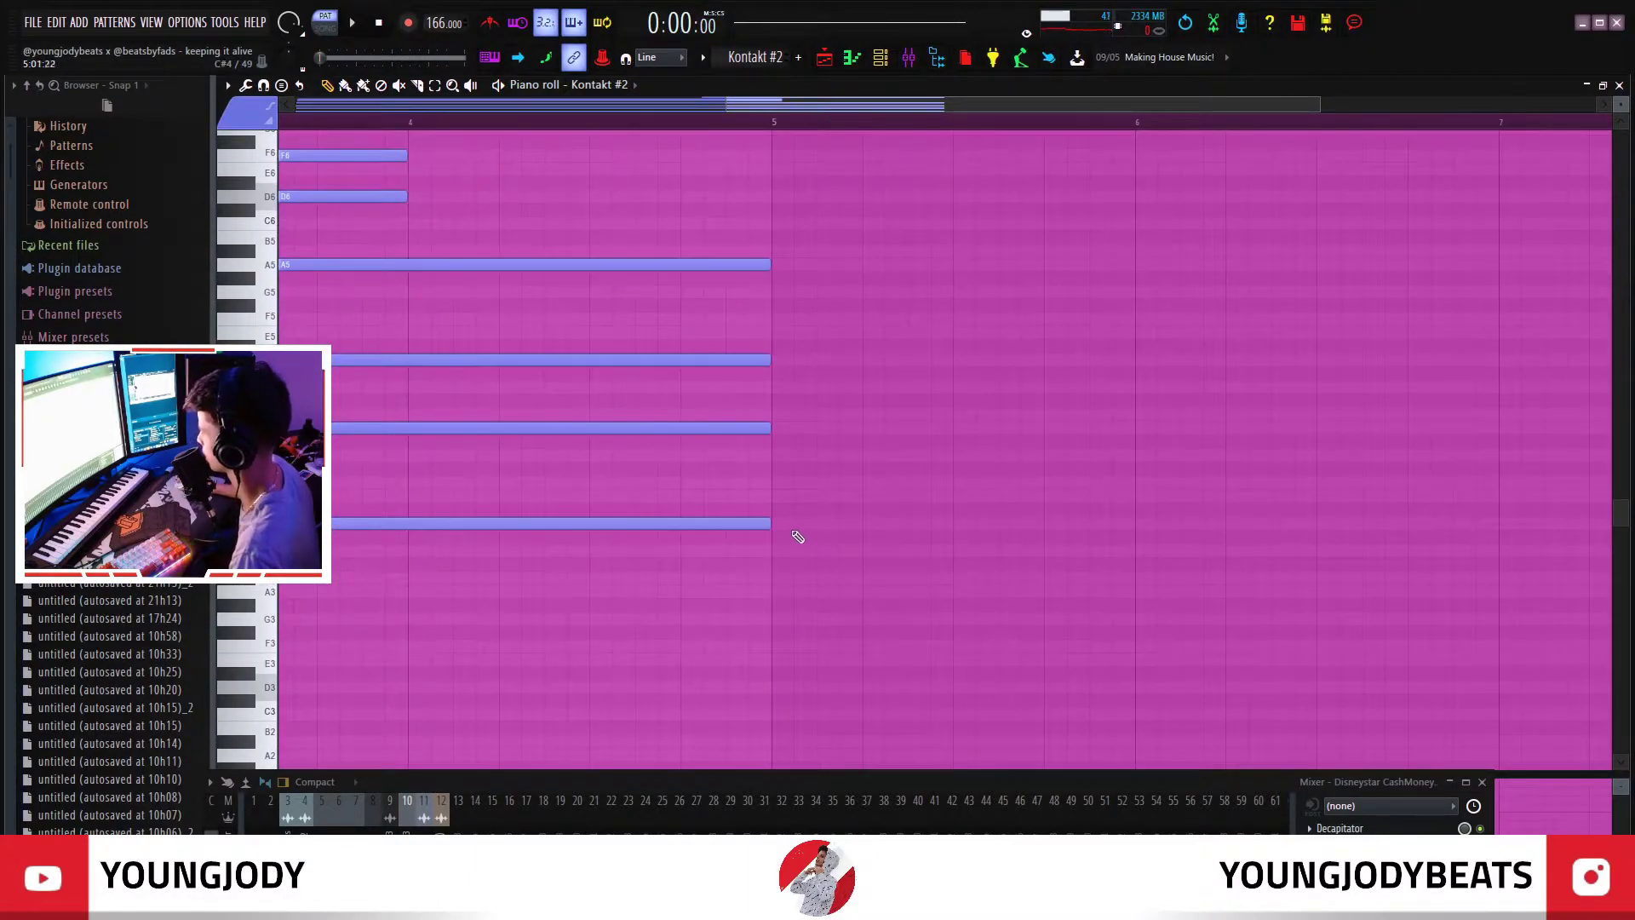
pyautogui.click(779, 525)
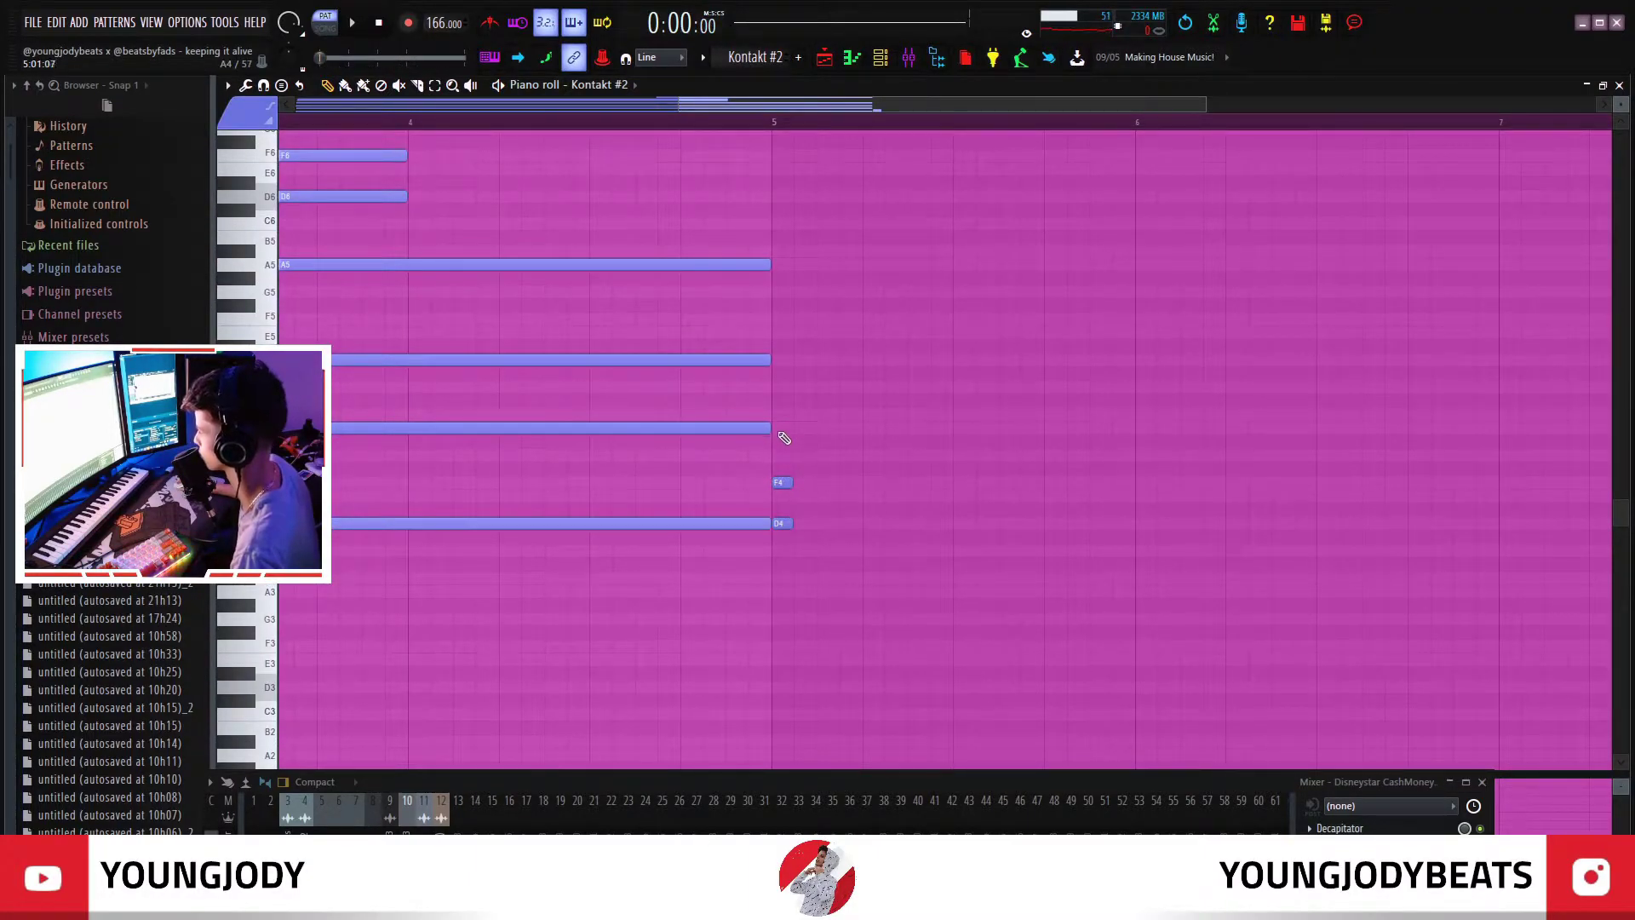
pyautogui.moveTo(782, 426); pyautogui.dragTo(804, 260)
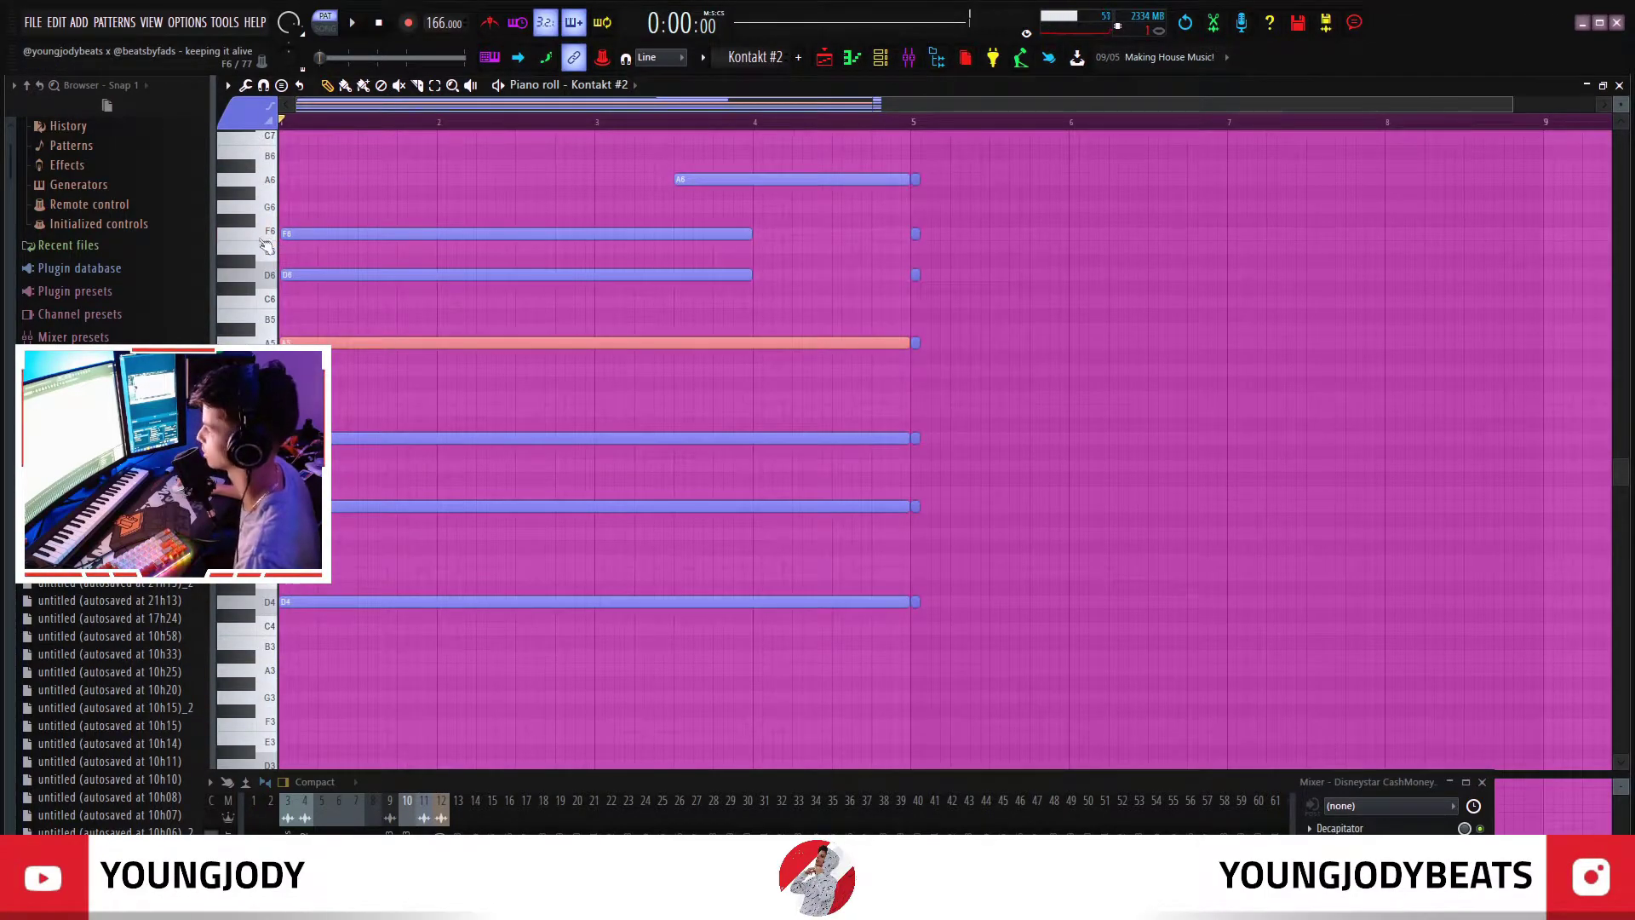
# - Review the sustained upper notes of the Kontakt #2 pattern and delete the short D6, F6 and A6 notes at bar 5
pyautogui.scroll(4, 936, 451)
pyautogui.scroll(3, 937, 451)
pyautogui.scroll(-5, 400, 366)
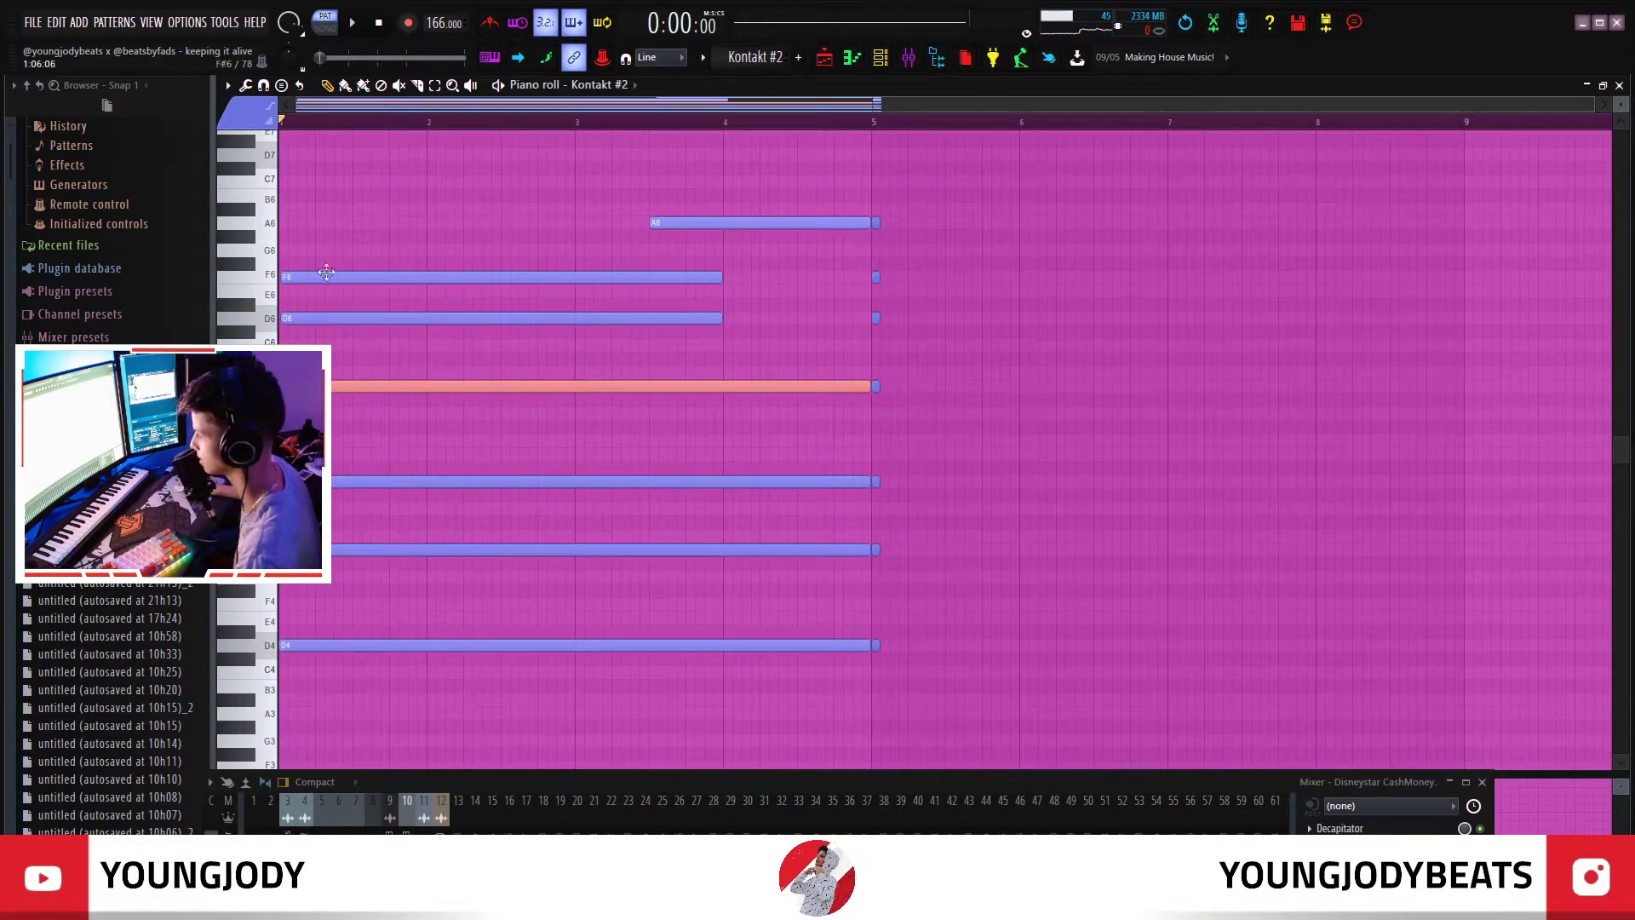
pyautogui.scroll(2, 700, 304)
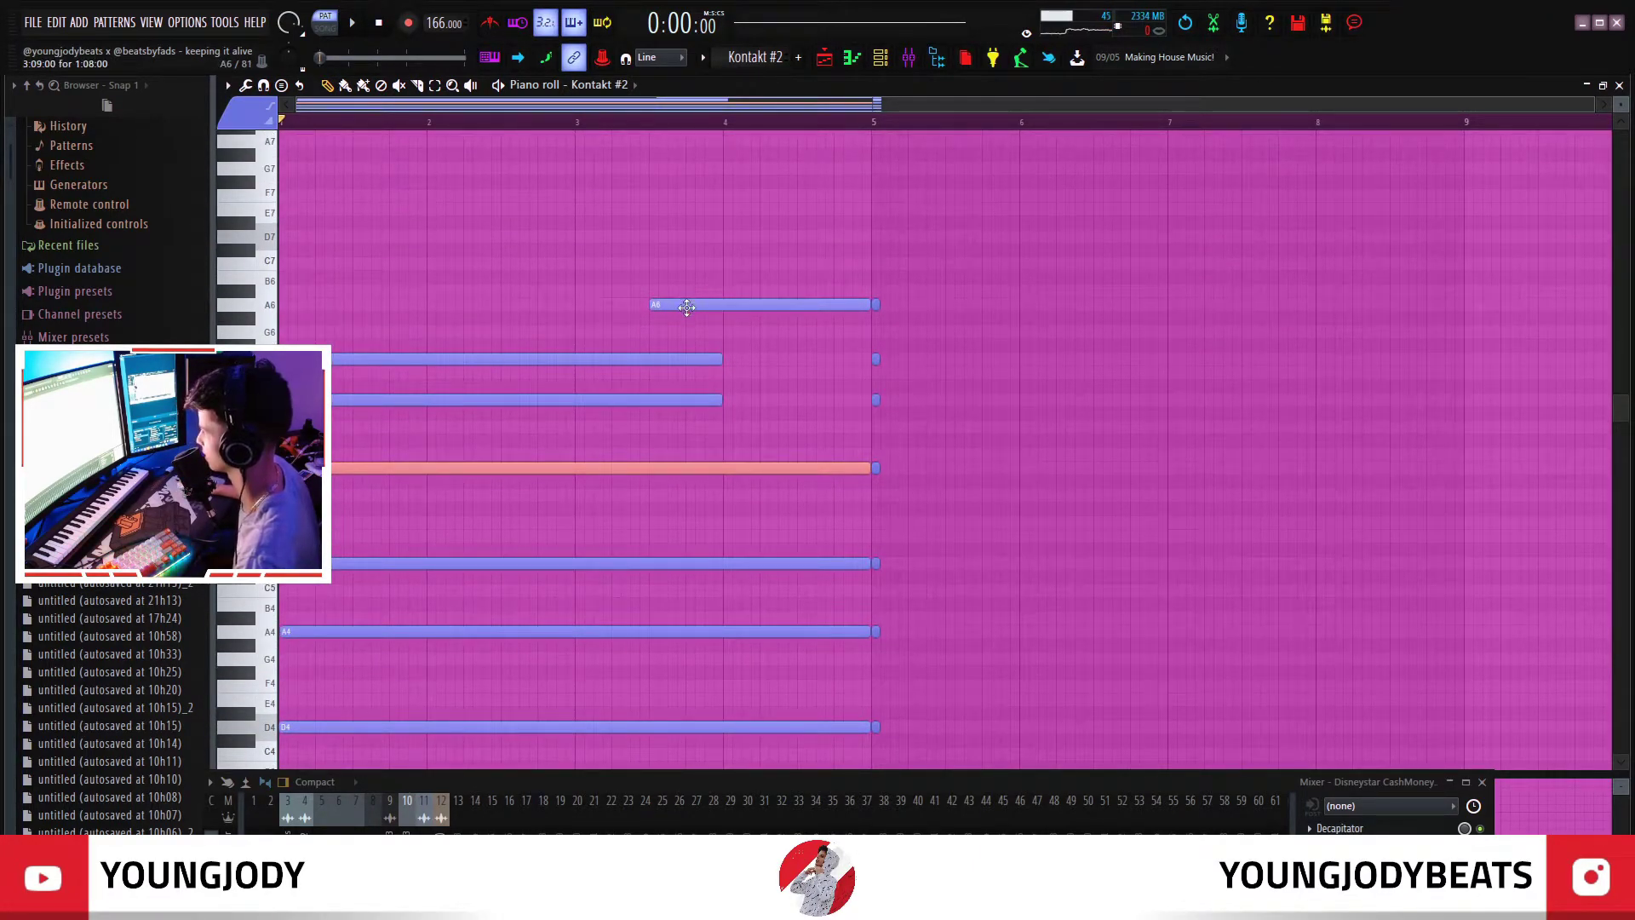
pyautogui.scroll(3, 924, 380)
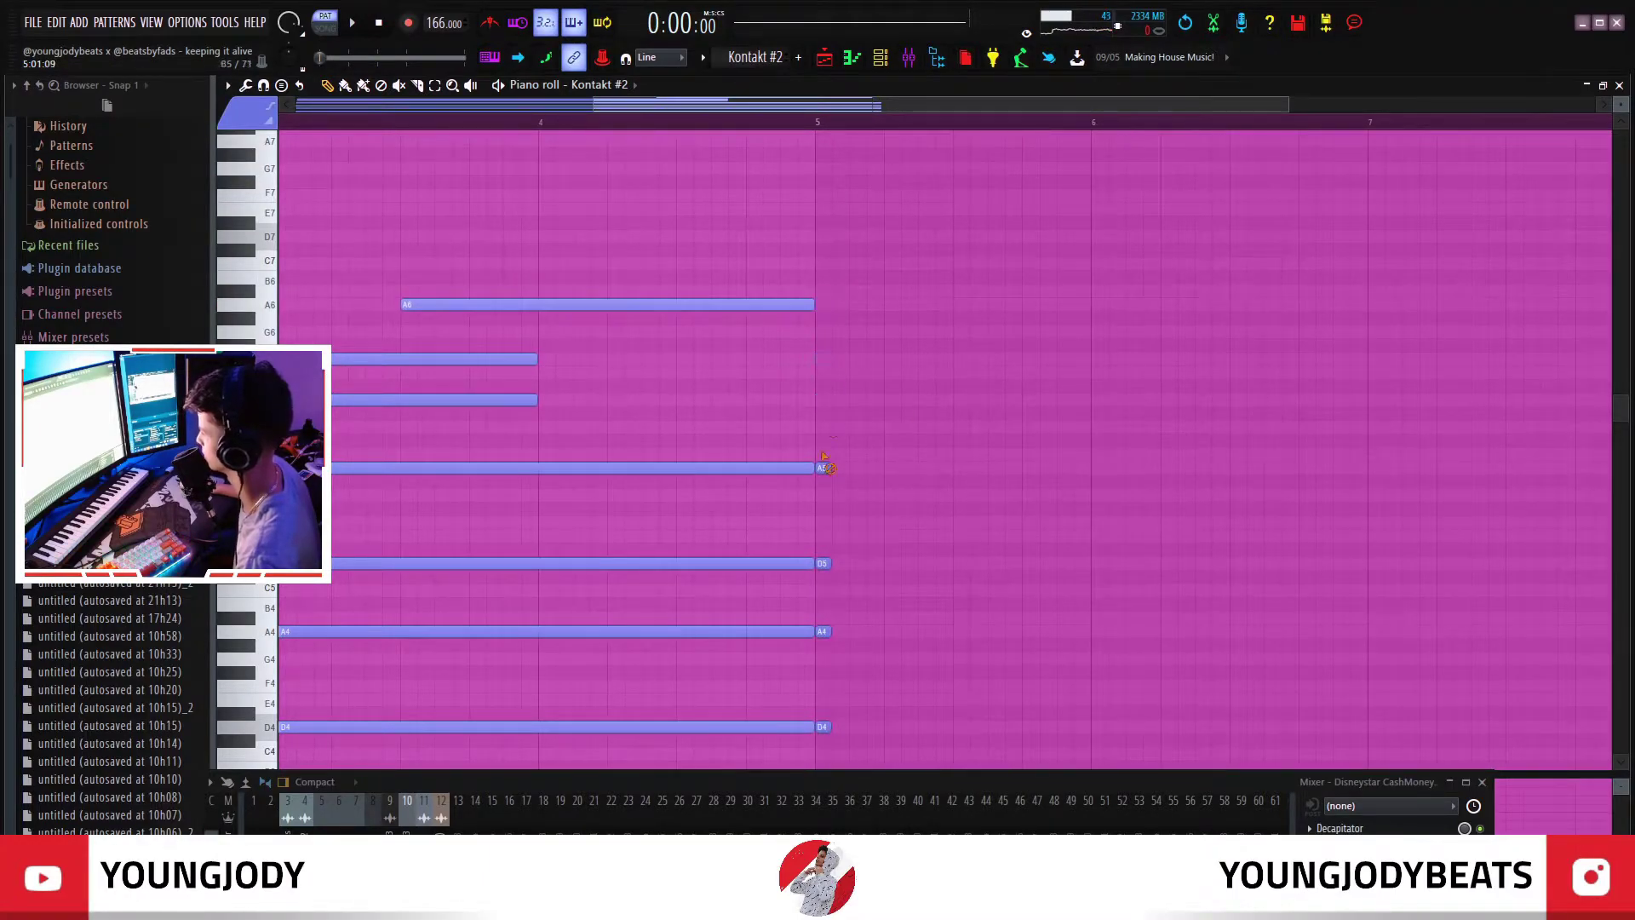
pyautogui.scroll(-4, 825, 445)
pyautogui.scroll(2, 938, 340)
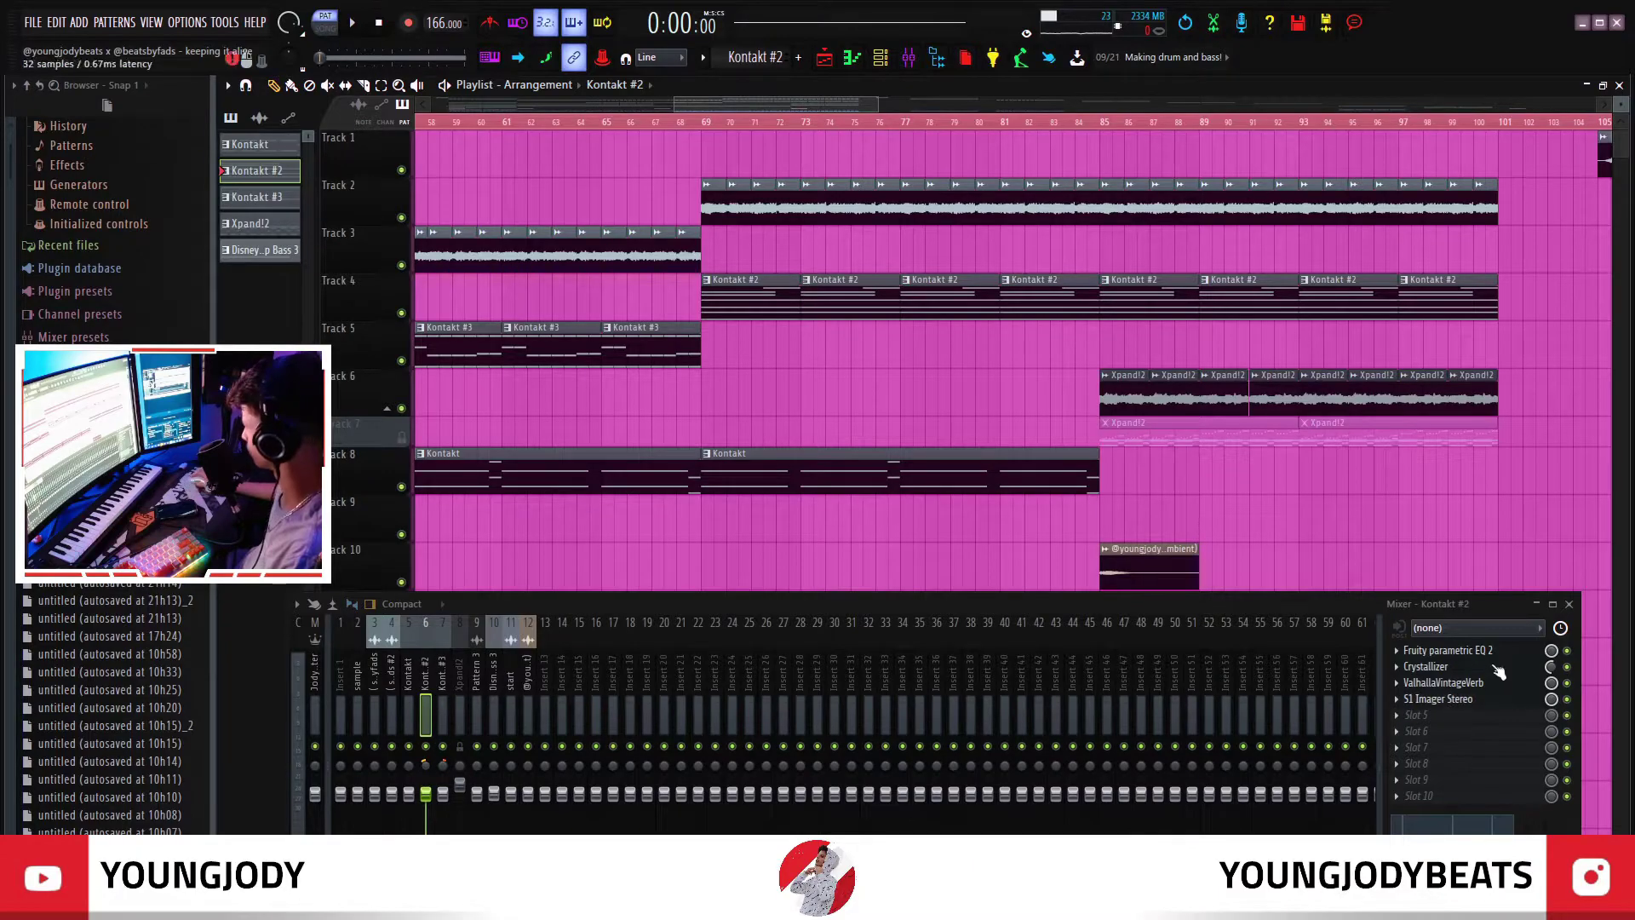
# - Show the Fruity parametric EQ 2, Crystallizer, ValhallaVintageVerb and S1 Imager Stereo effects on the Kontakt #2 mixer track
pyautogui.click(1452, 651)
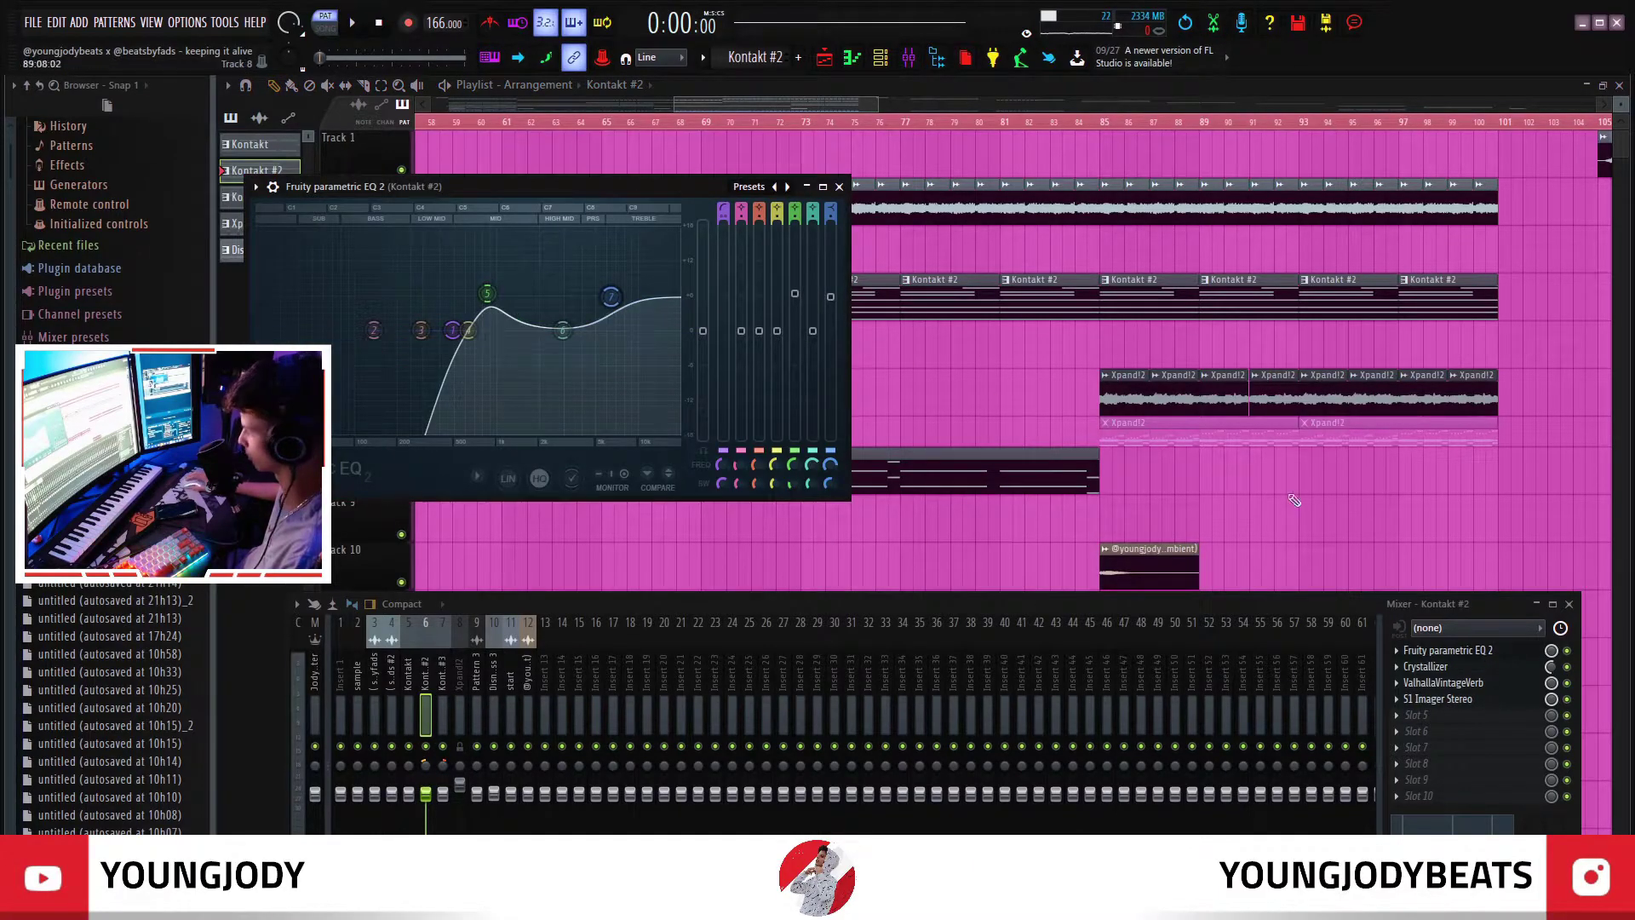
pyautogui.click(1458, 666)
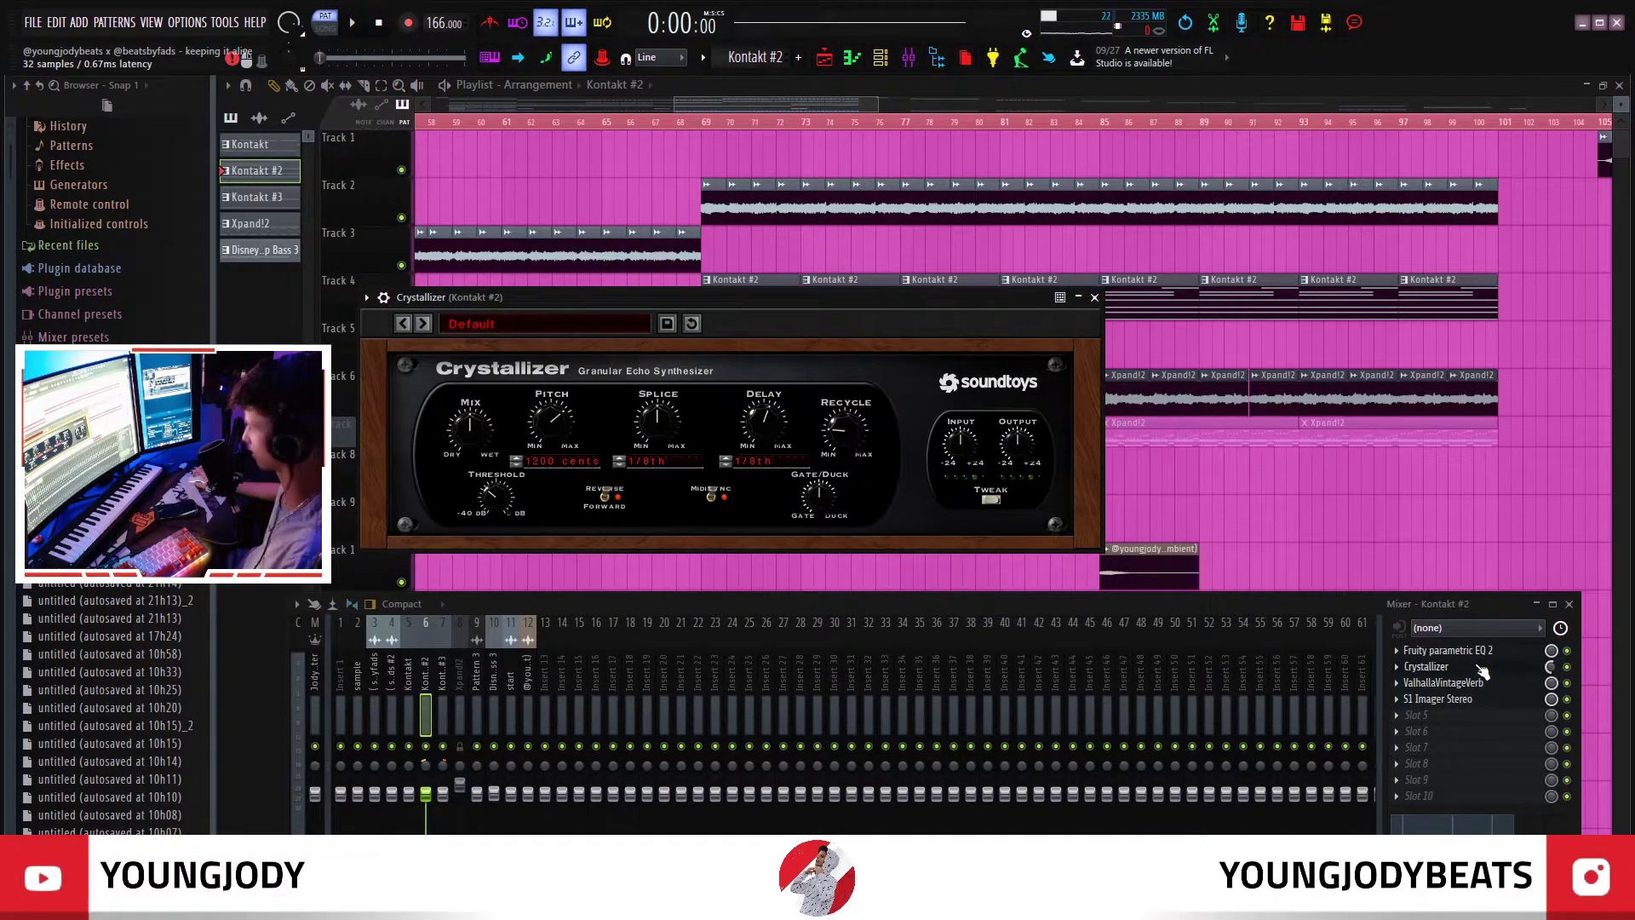
pyautogui.click(1443, 682)
pyautogui.click(1455, 699)
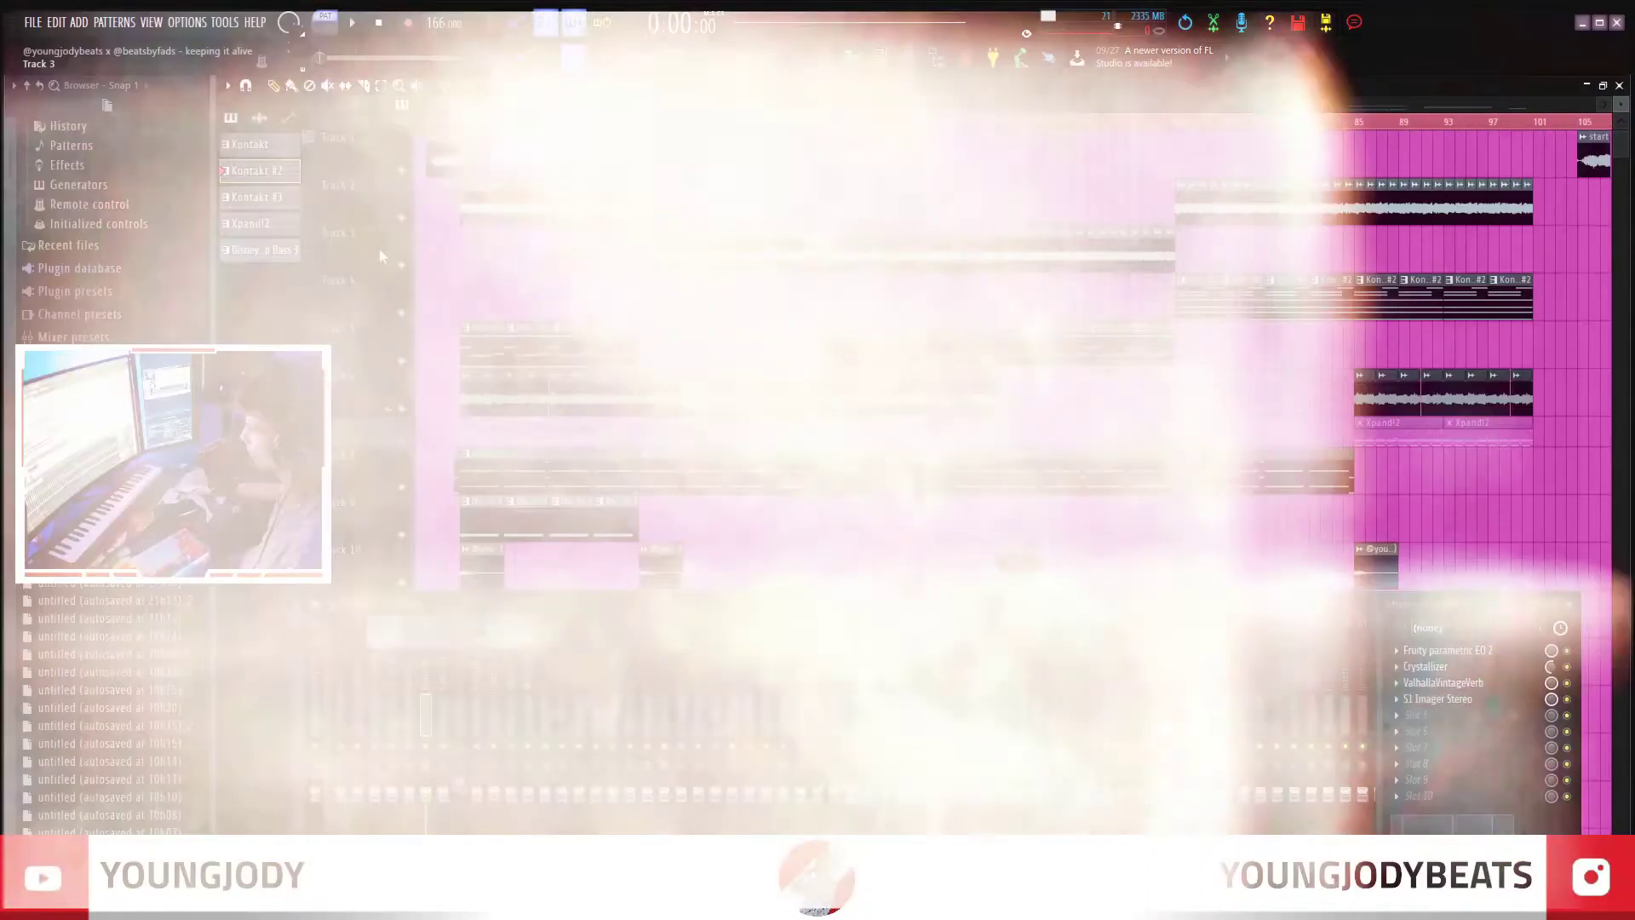
# - Solo Track 2 in the playlist and audition the starter loop from bar 5
pyautogui.scroll(5, 409, 252)
pyautogui.click(485, 123)
pyautogui.scroll(3, 474, 219)
pyautogui.press('space')
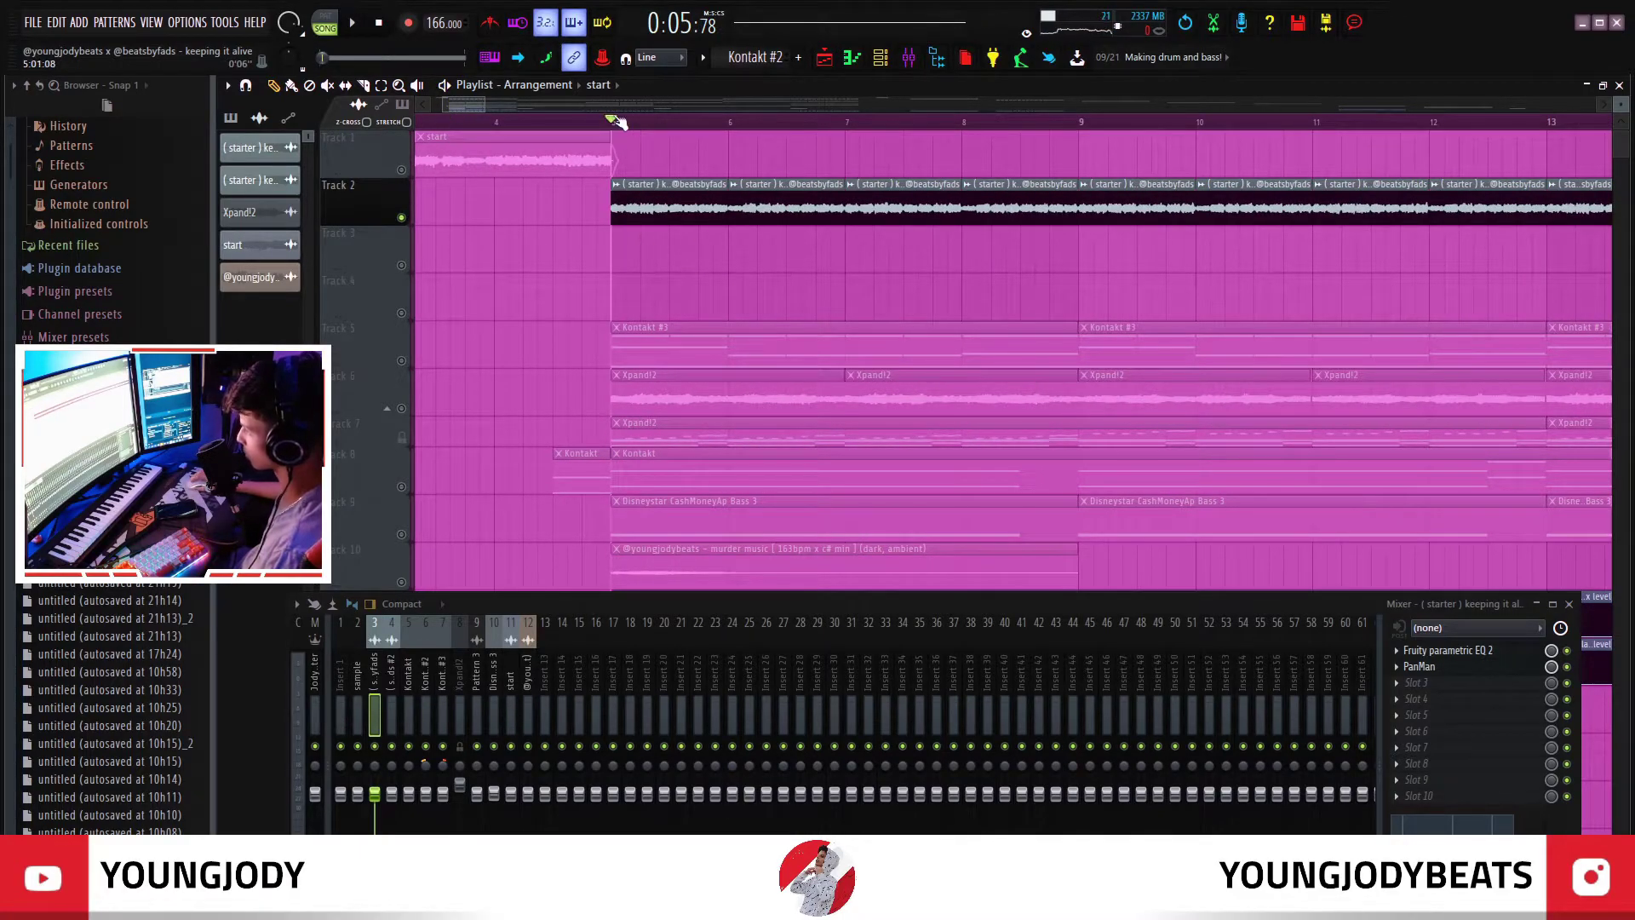
# - Load dblue.TapeStop on the starter loop's mixer track and create an automation clip for its Trigger from bar 5 to bar 7
pyautogui.moveTo(618, 122); pyautogui.dragTo(835, 140)
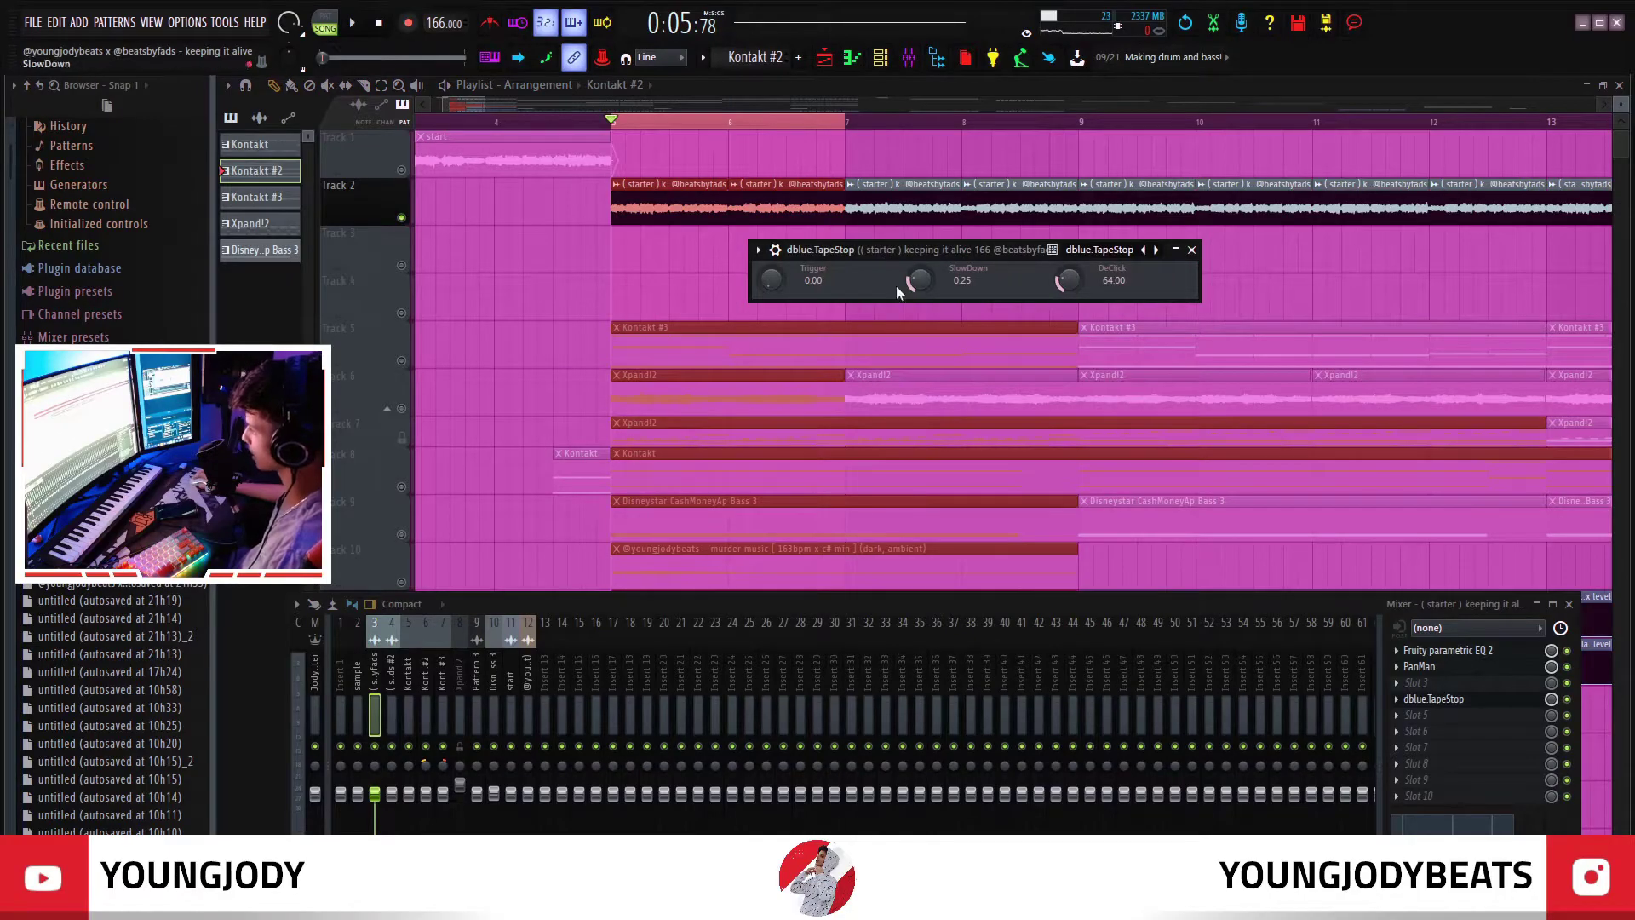
pyautogui.rightClick(772, 281)
pyautogui.click(818, 409)
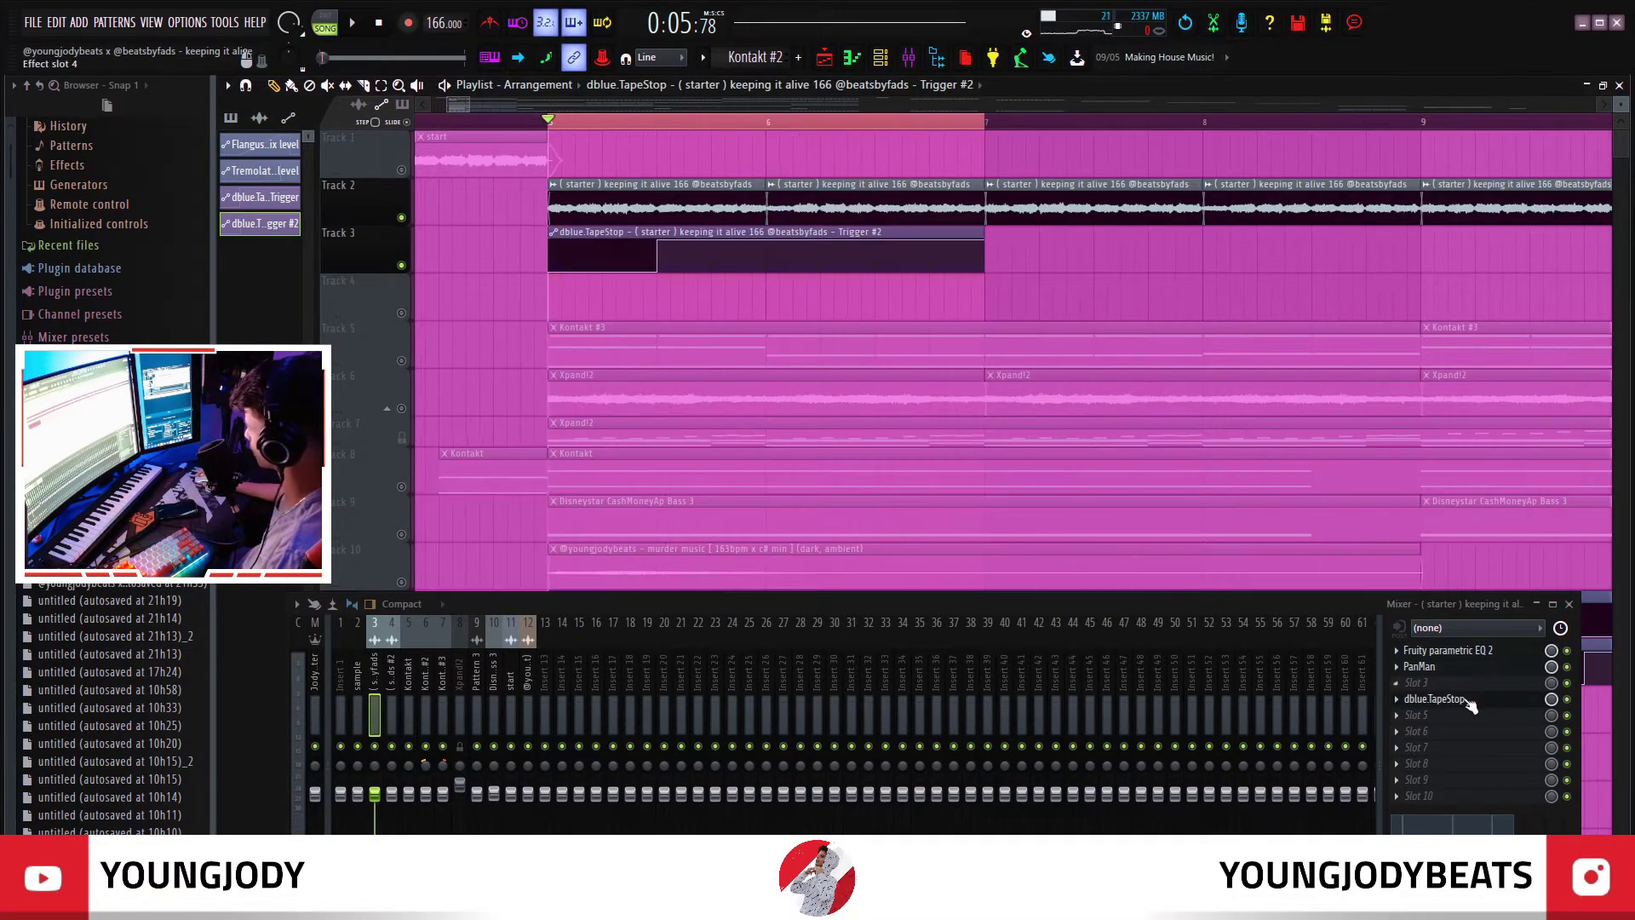
# - Show the dblue.TapeStop controls on the starter loop's mixer track and select bars 5 to 7 in the playlist
pyautogui.click(1467, 701)
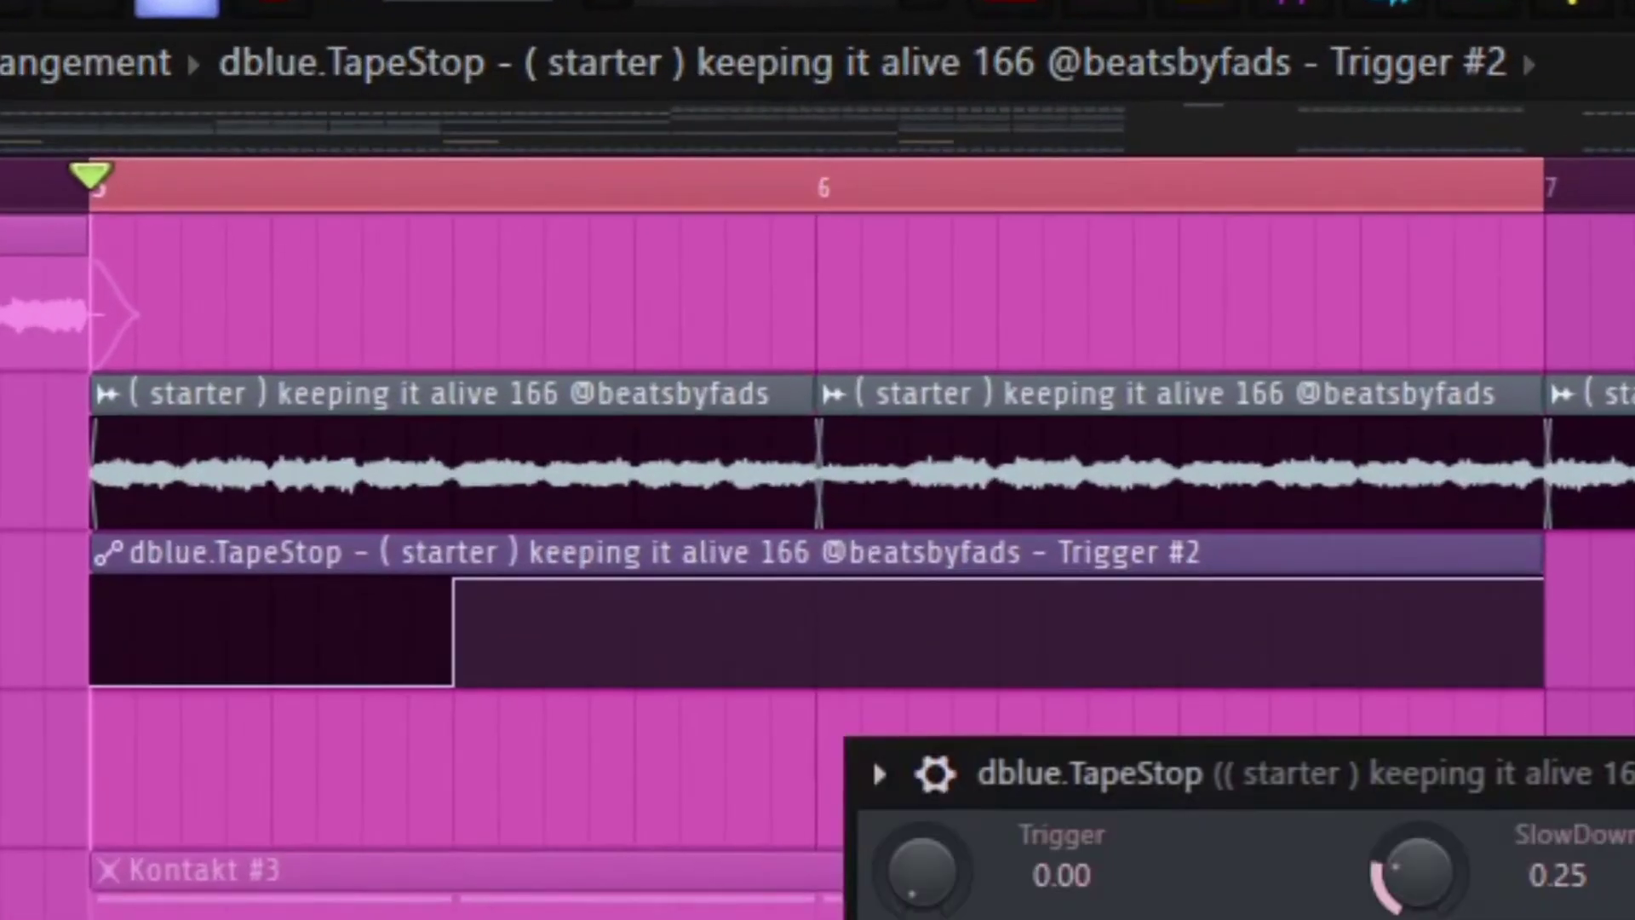
pyautogui.moveTo(945, 329); pyautogui.dragTo(945, 349)
pyautogui.moveTo(1396, 860); pyautogui.dragTo(1396, 867)
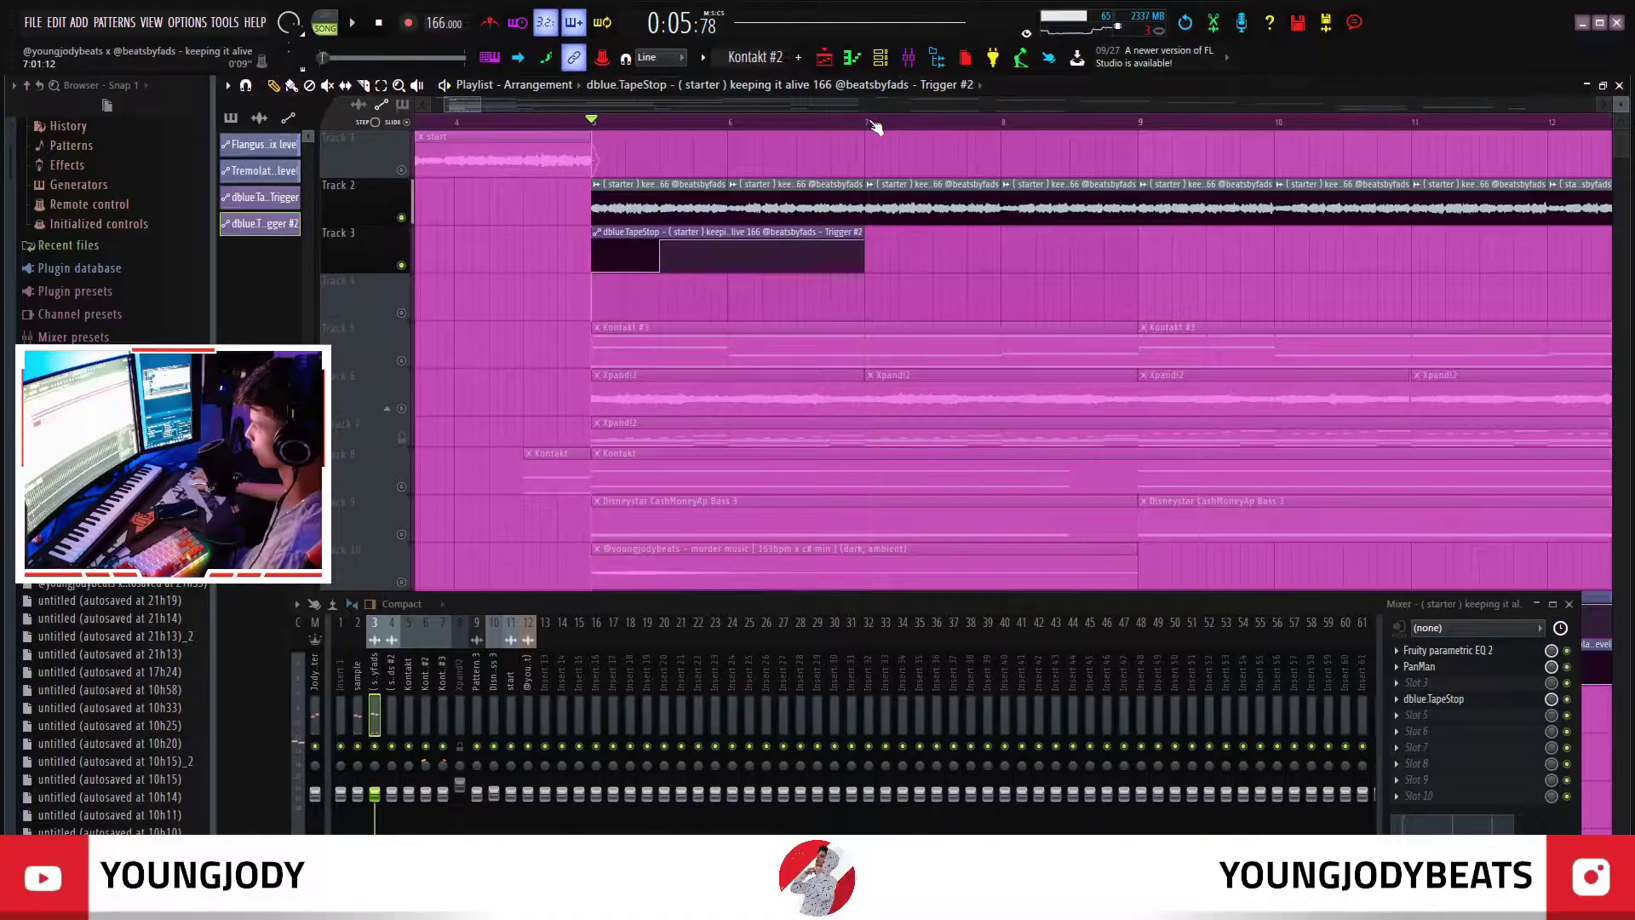
pyautogui.moveTo(872, 126); pyautogui.dragTo(597, 149)
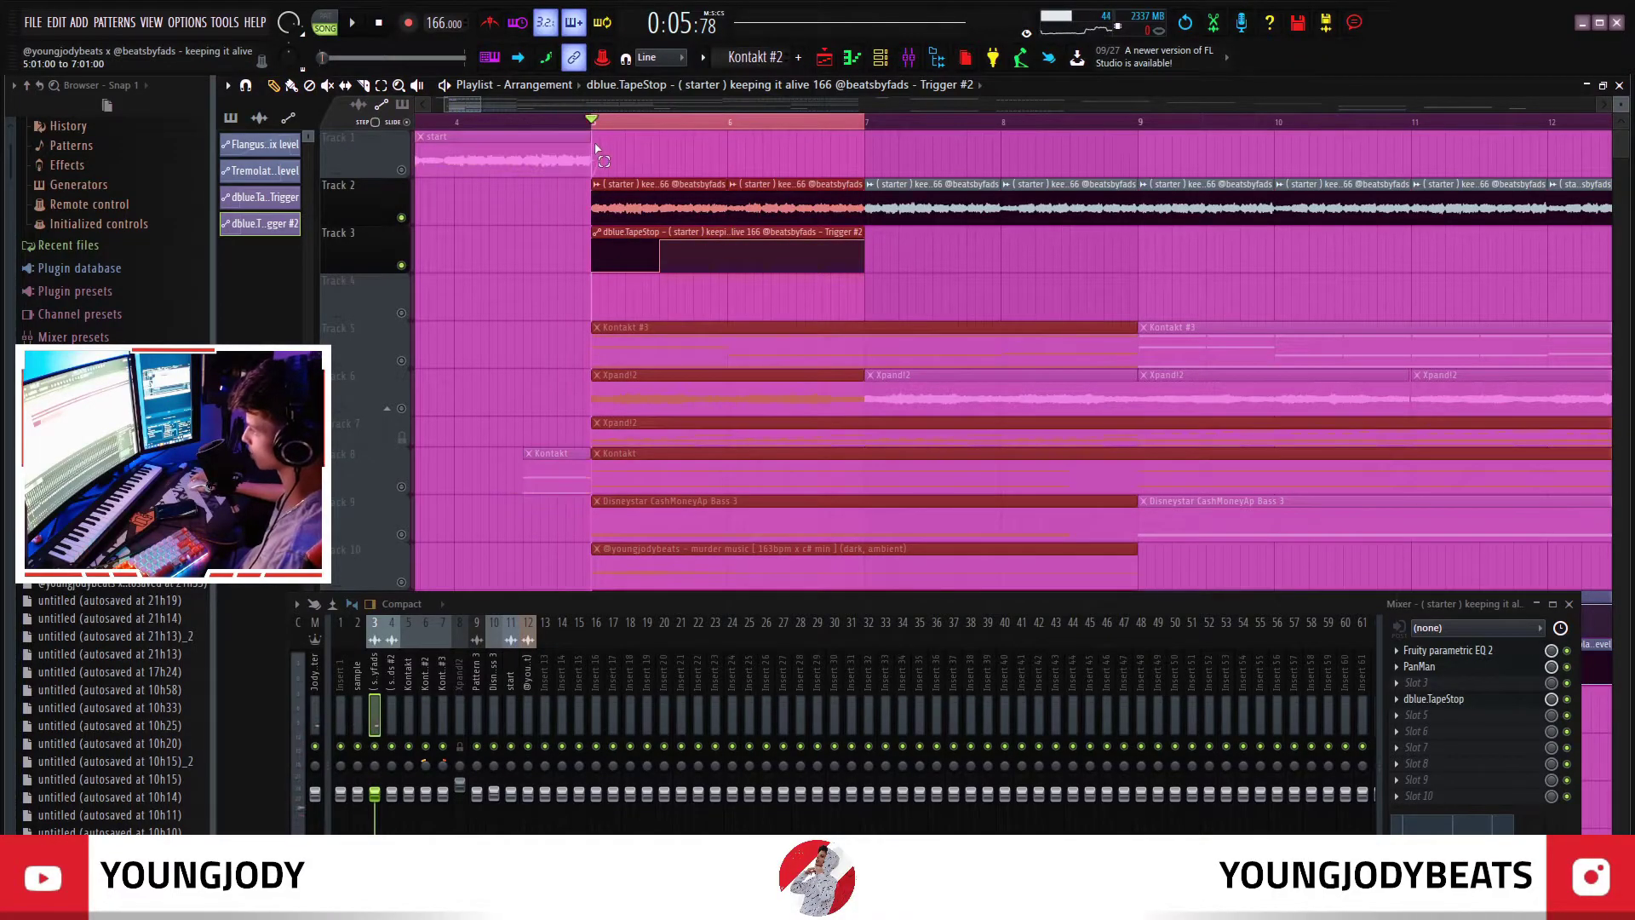
pyautogui.scroll(-3, 637, 123)
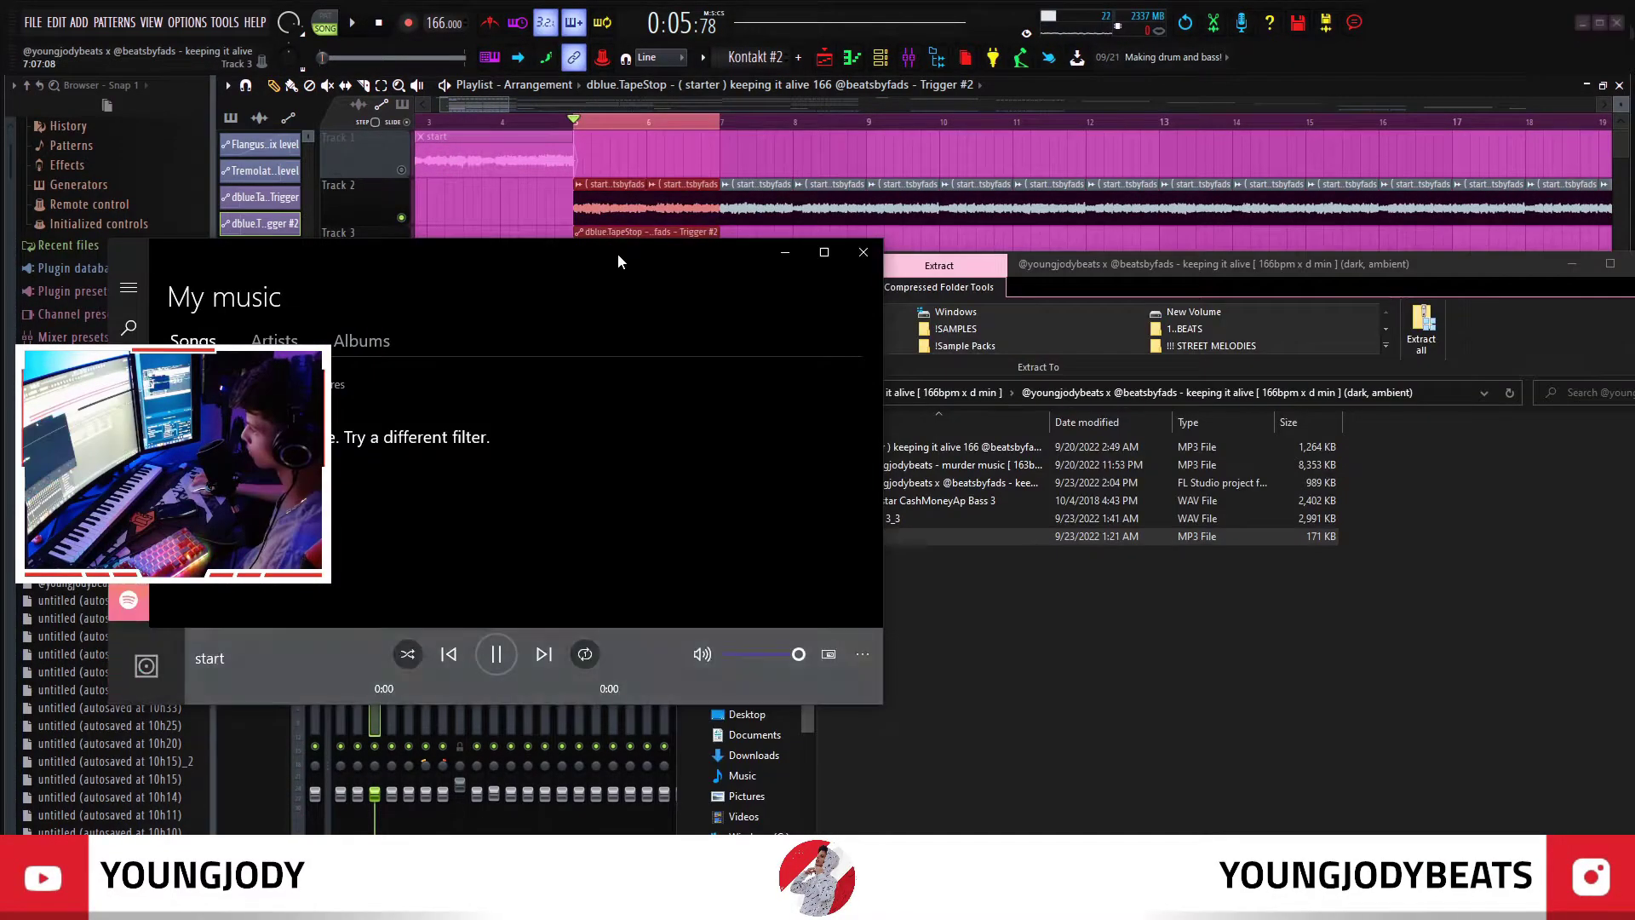
# - Preview the start audio file in the media player and close the player
pyautogui.moveTo(617, 253); pyautogui.dragTo(764, 199)
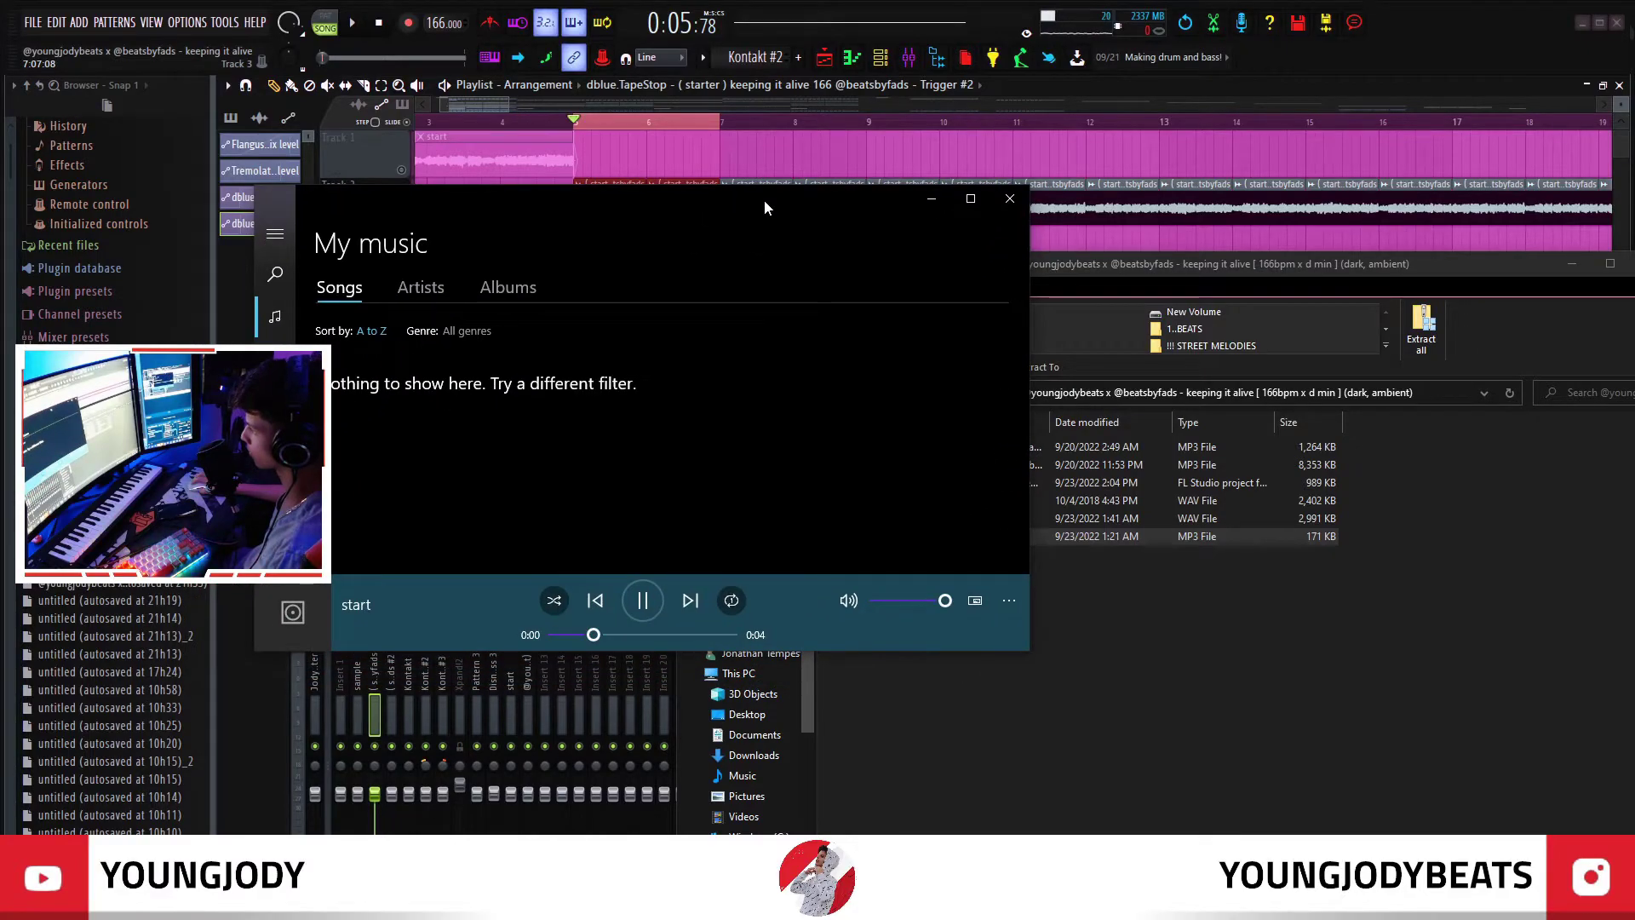
pyautogui.click(1011, 199)
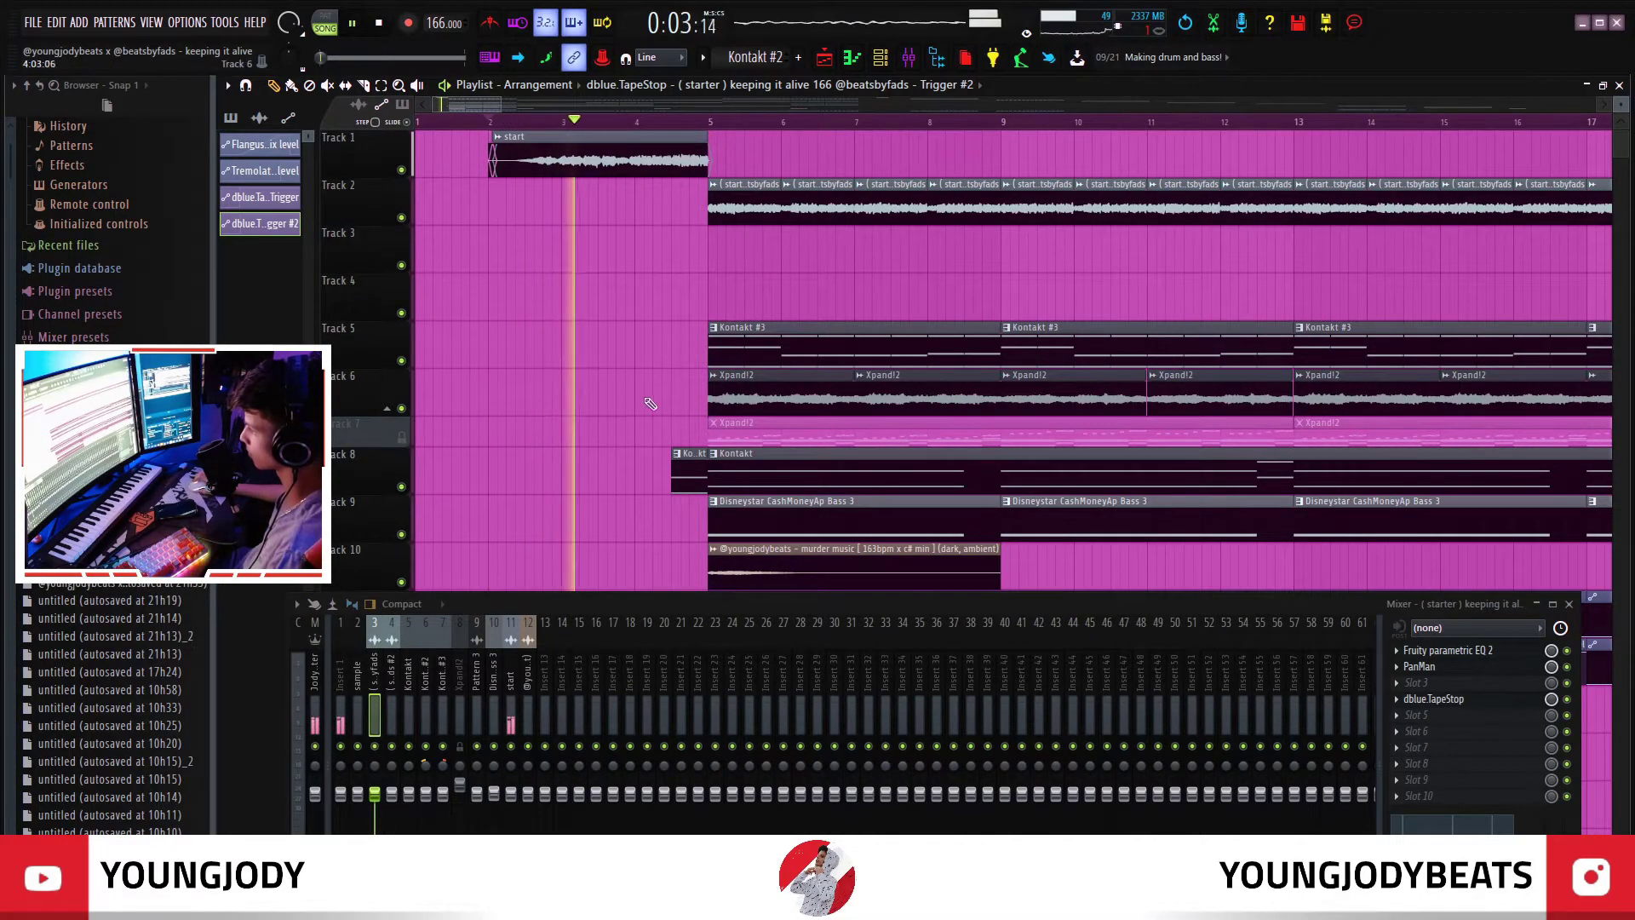
# - Play the full arrangement and review its tracks, from the start sample down to the Flangus mix level automation
pyautogui.scroll(-3, 677, 391)
pyautogui.scroll(3, 691, 390)
pyautogui.doubleClick(701, 332)
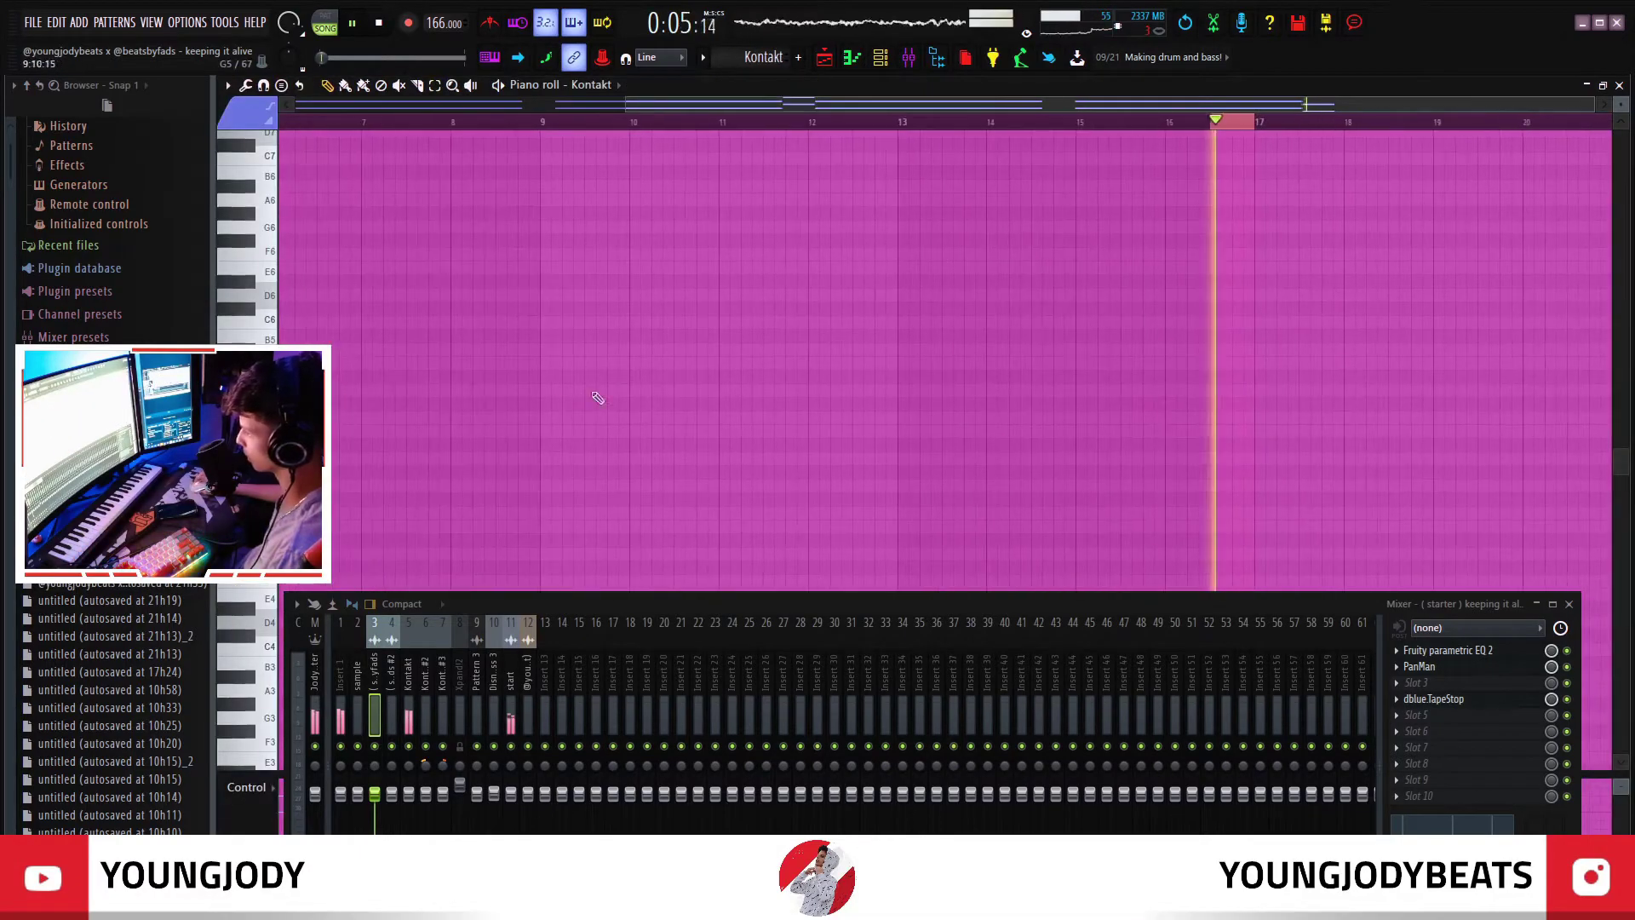
pyautogui.press('Escape')
pyautogui.press('F6')
pyautogui.scroll(-3, 597, 426)
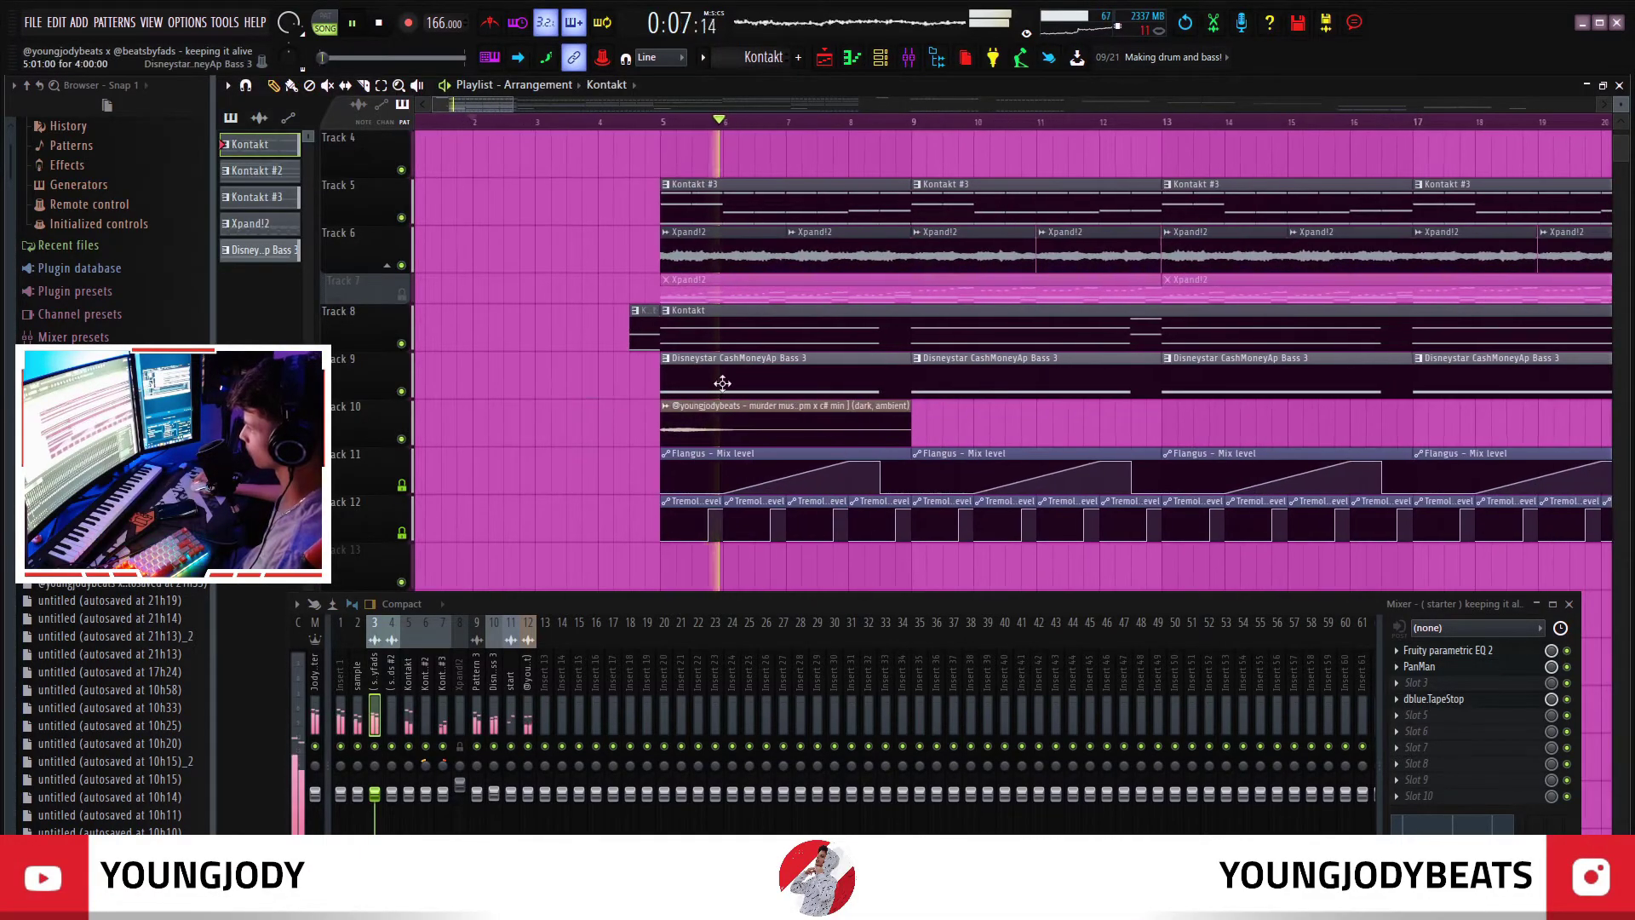
pyautogui.scroll(3, 803, 391)
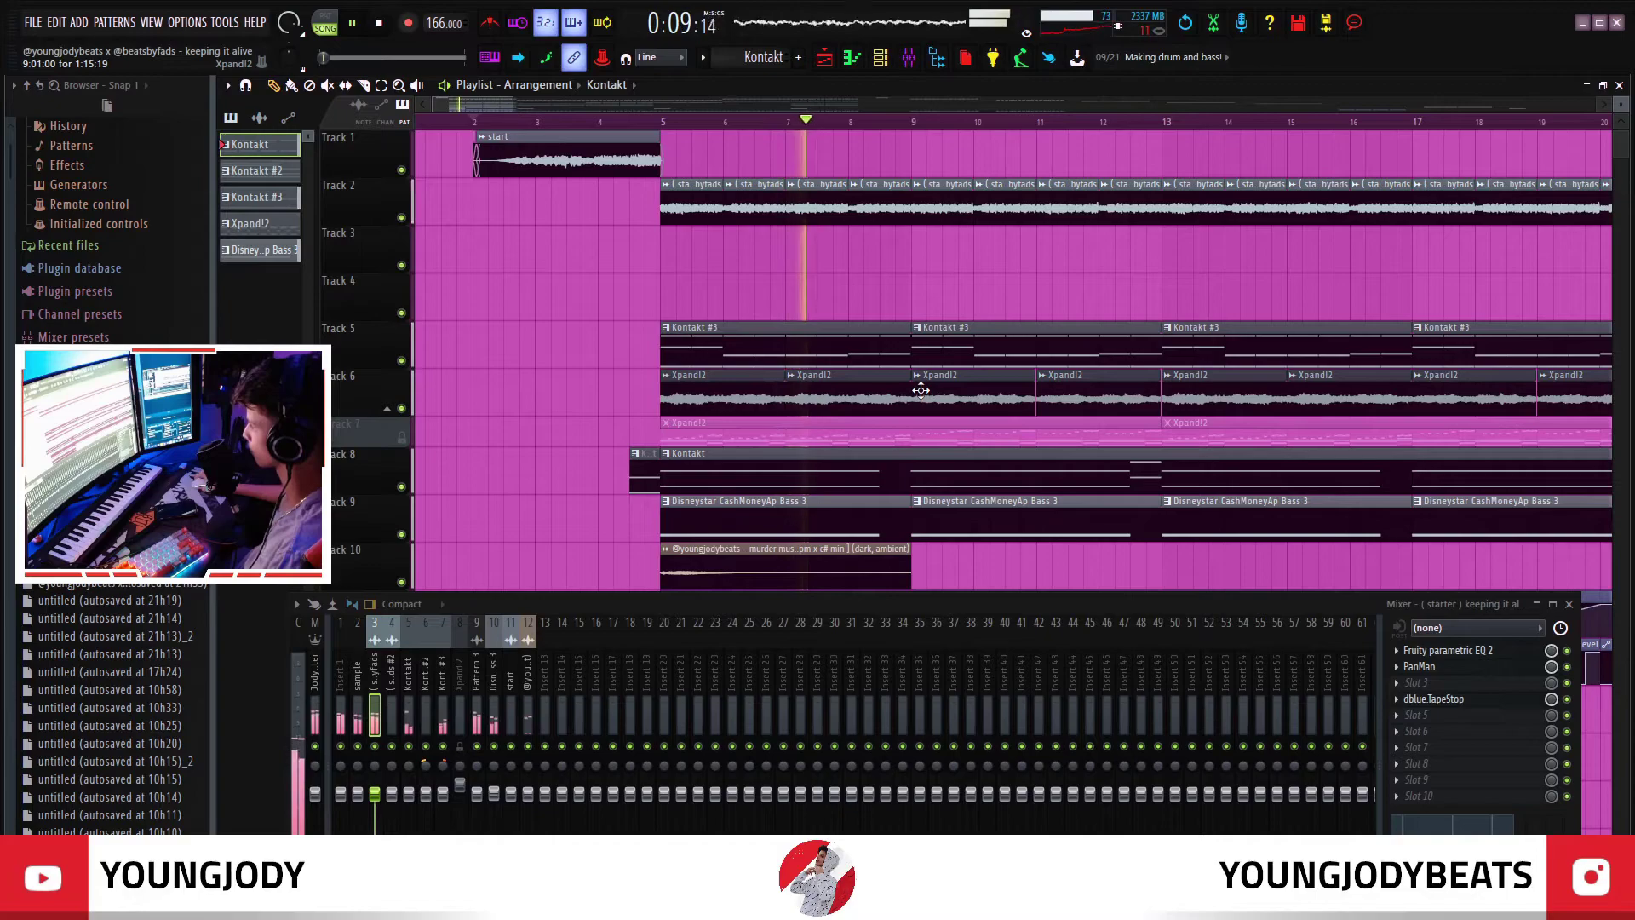